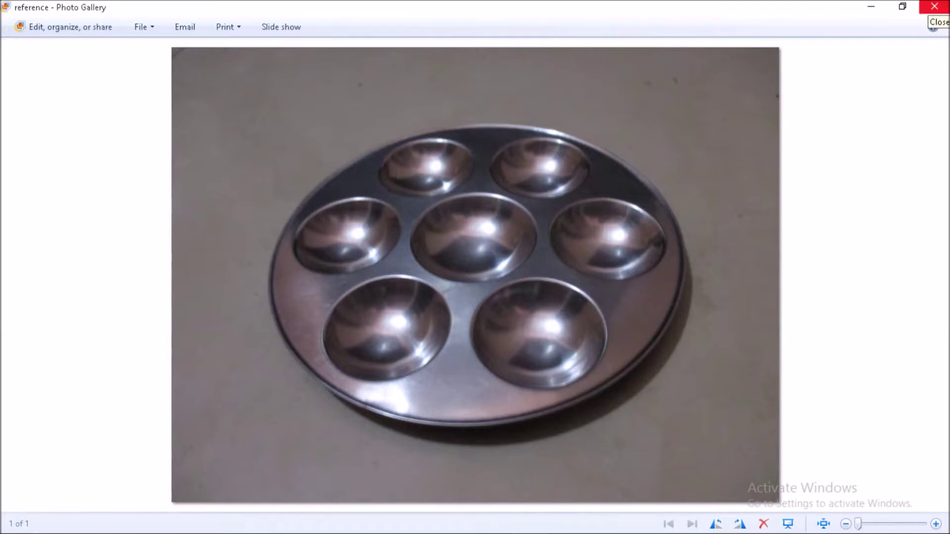
Close the reference photo of the seven-cup pan and switch to the Maya 2018 scene
{"action": "left_click", "coordinate": [933, 8]}
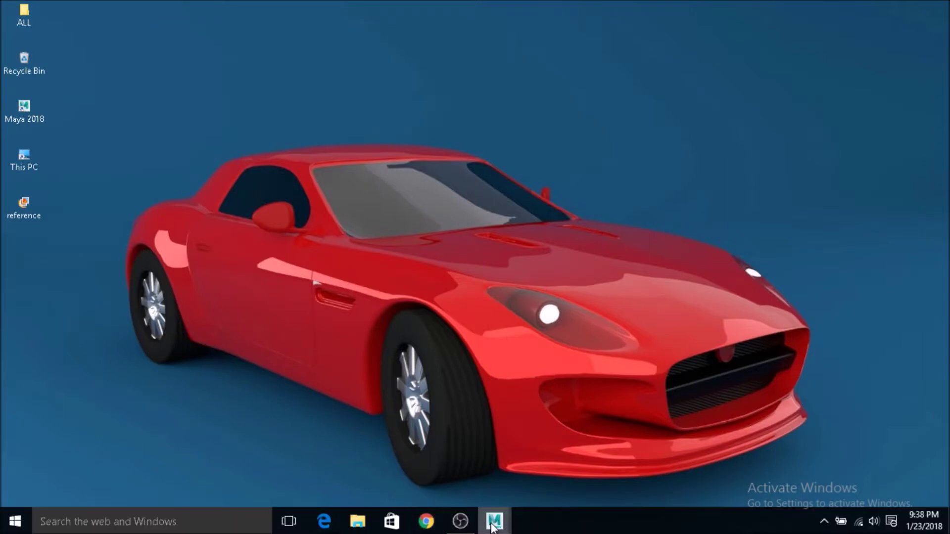
{"action": "mouse_move", "coordinate": [493, 528]}
{"action": "left_click", "coordinate": [533, 468]}
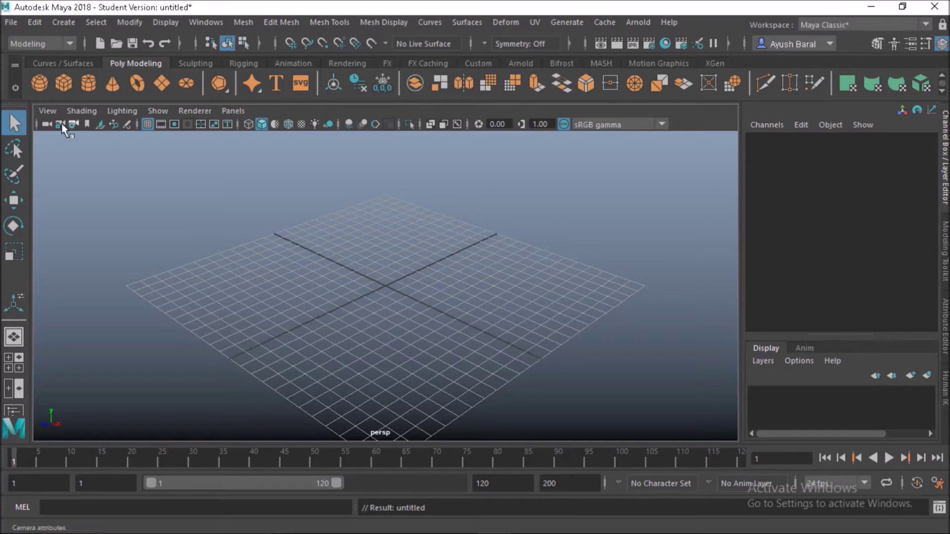
Create a polygon sphere at the origin with 8 axis subdivisions and 8 height subdivisions
{"action": "left_click", "coordinate": [38, 85]}
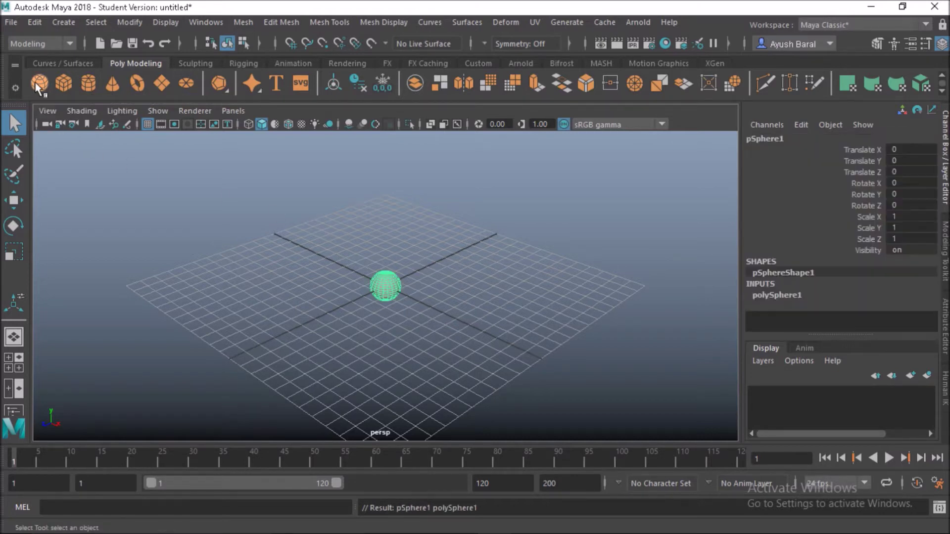
{"action": "left_click", "coordinate": [791, 296]}
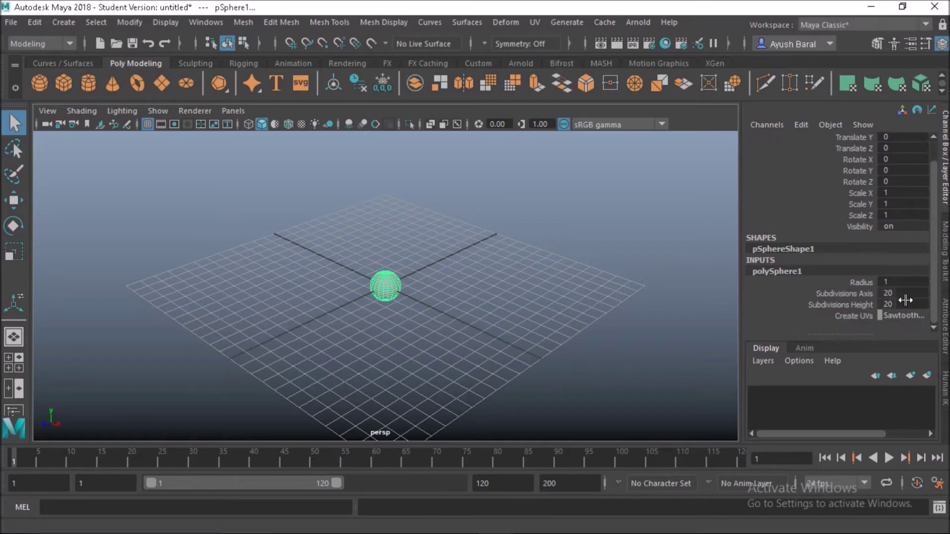
{"action": "left_click_drag", "start_coordinate": [901, 293], "coordinate": [901, 304]}
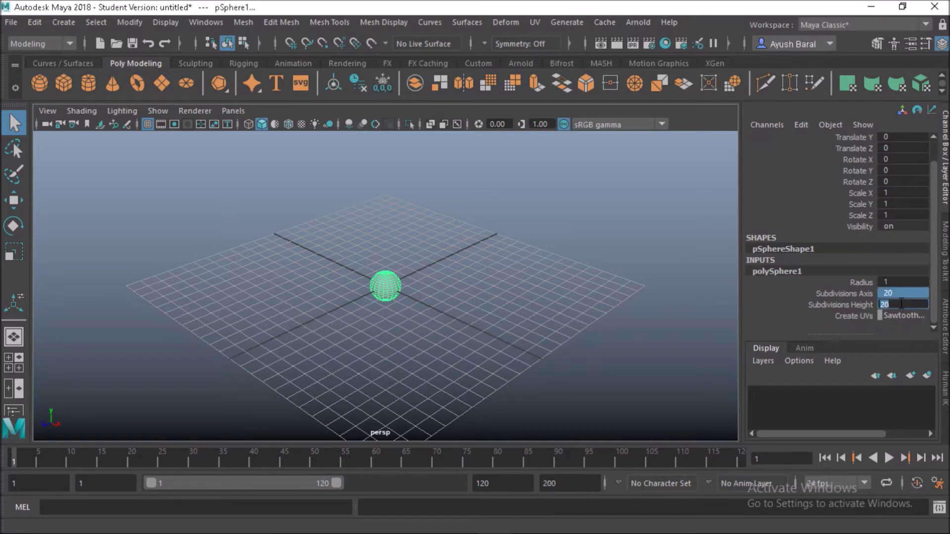
{"action": "key", "text": "Return"}
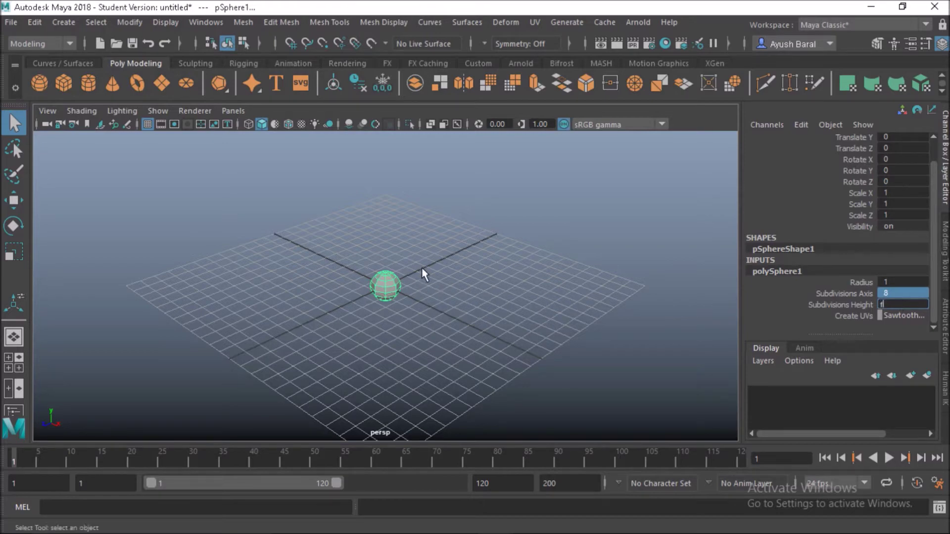
{"action": "left_click", "coordinate": [346, 318]}
{"action": "left_click", "coordinate": [385, 285]}
{"action": "key", "text": "f"}
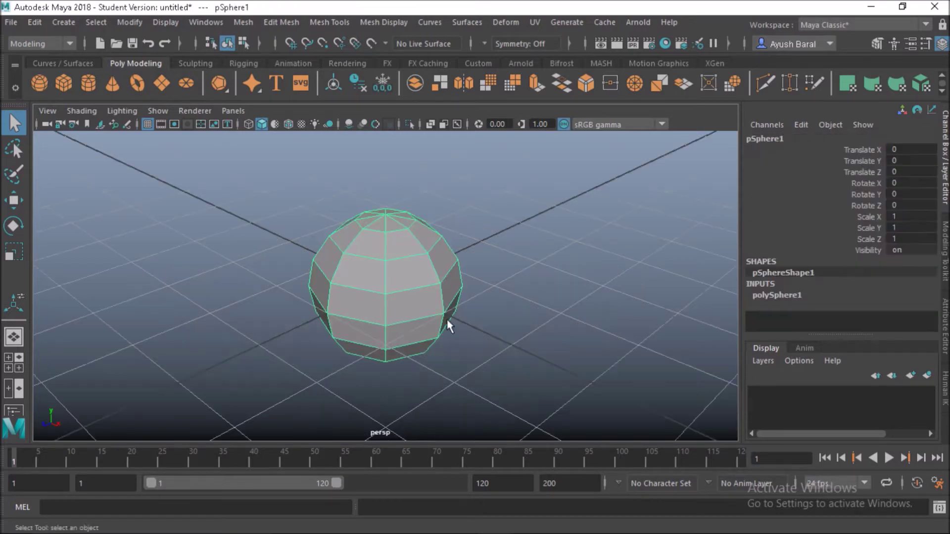
Delete the upper half of the sphere's faces in the front view, leaving an open bowl
{"action": "left_click_drag", "start_coordinate": [450, 329], "coordinate": [523, 337], "text": "alt"}
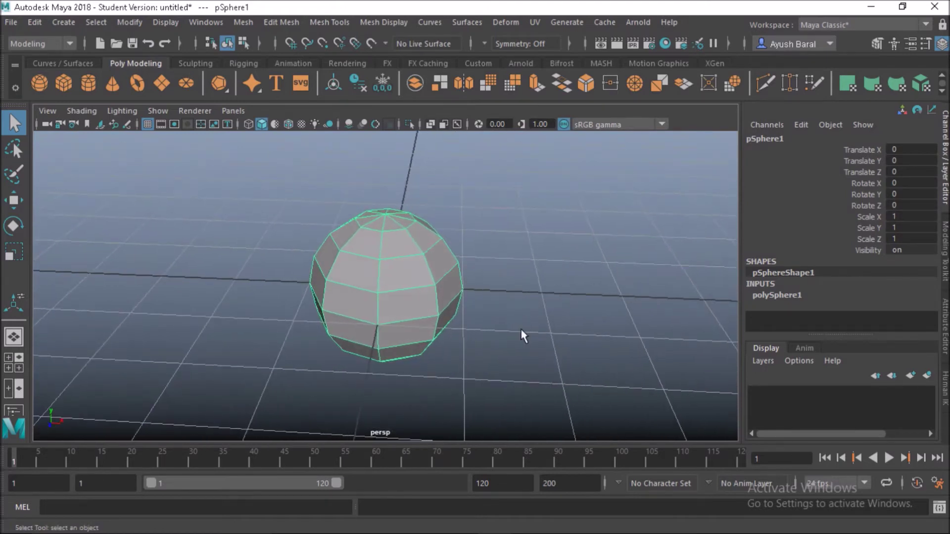
{"action": "key", "text": "space"}
{"action": "key", "text": "space"}
{"action": "key", "text": "f"}
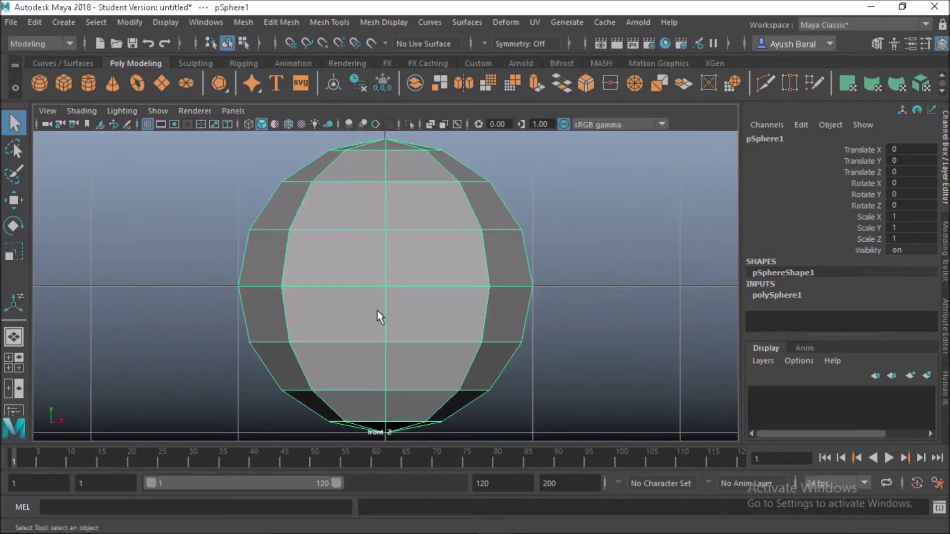
{"action": "scroll", "coordinate": [379, 268], "scroll_direction": "down", "scroll_amount": 8}
{"action": "right_click_drag", "start_coordinate": [378, 119], "coordinate": [375, 164]}
{"action": "scroll", "coordinate": [367, 206], "scroll_direction": "up", "scroll_amount": 8}
{"action": "left_click_drag", "start_coordinate": [250, 170], "coordinate": [509, 282]}
{"action": "key", "text": "Delete"}
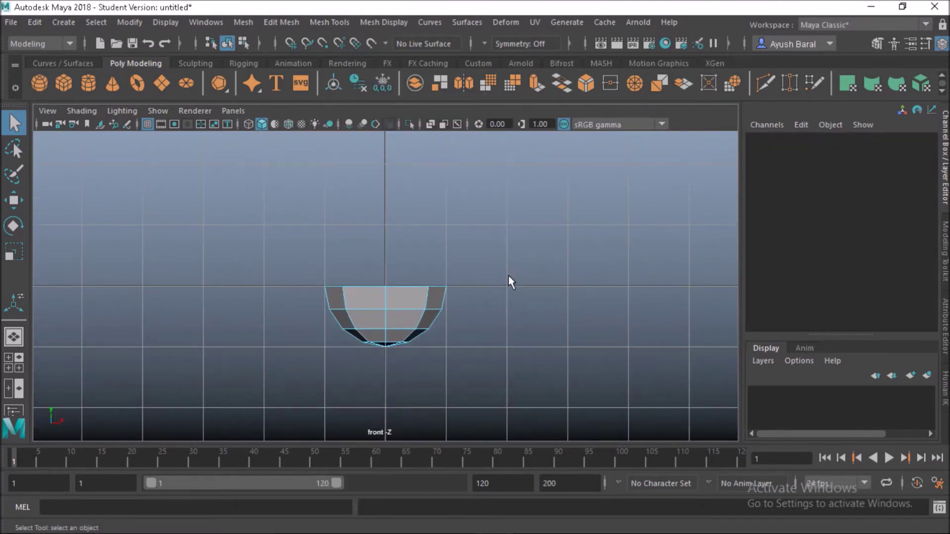
Return the bowl to object mode and set its scale to 3 in X, 1.5 in Y and 3 in Z
{"action": "right_click_drag", "start_coordinate": [385, 300], "coordinate": [400, 291]}
{"action": "key", "text": "r"}
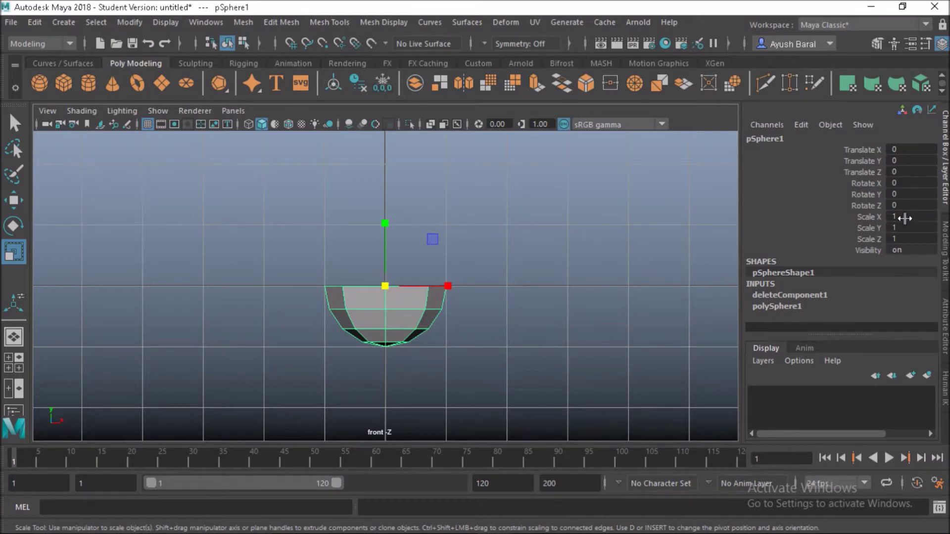
{"action": "left_click_drag", "start_coordinate": [904, 218], "coordinate": [905, 239]}
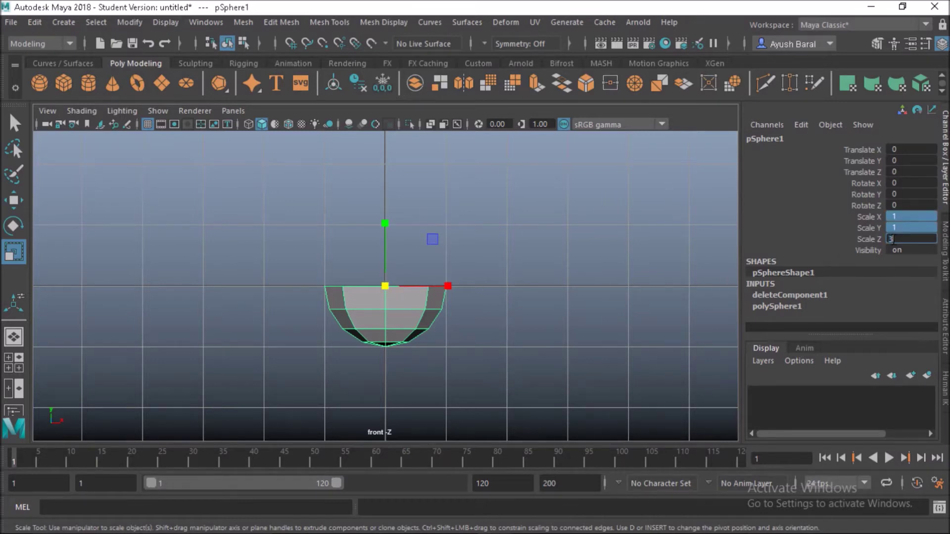
{"action": "key", "text": "Return"}
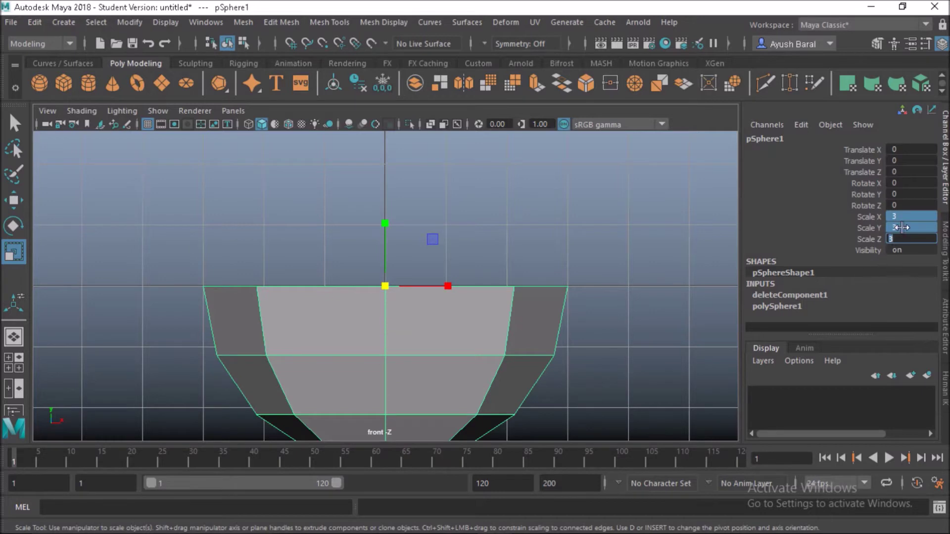
{"action": "left_click", "coordinate": [901, 227]}
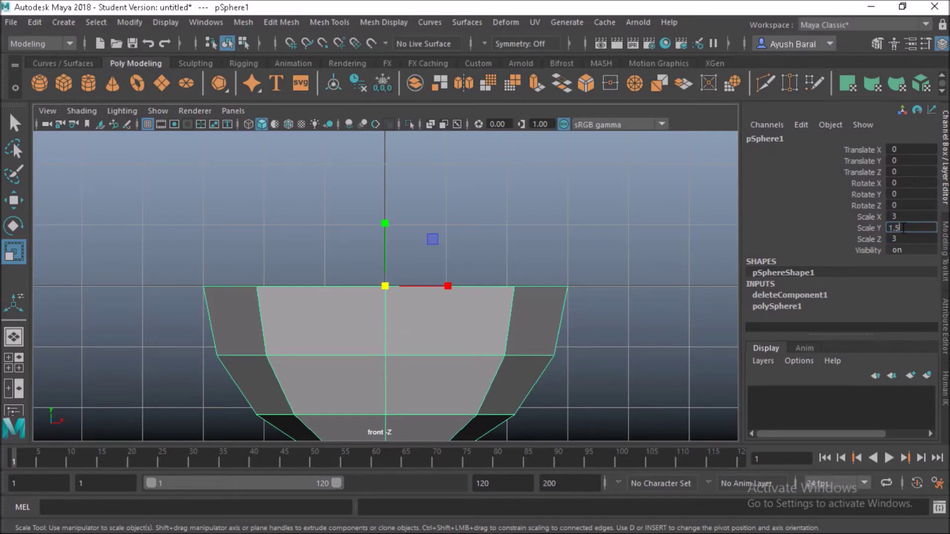
{"action": "key", "text": "Return"}
{"action": "scroll", "coordinate": [478, 245], "scroll_direction": "down", "scroll_amount": 3}
{"action": "type", "text": "0"}
{"action": "key", "text": "Return"}
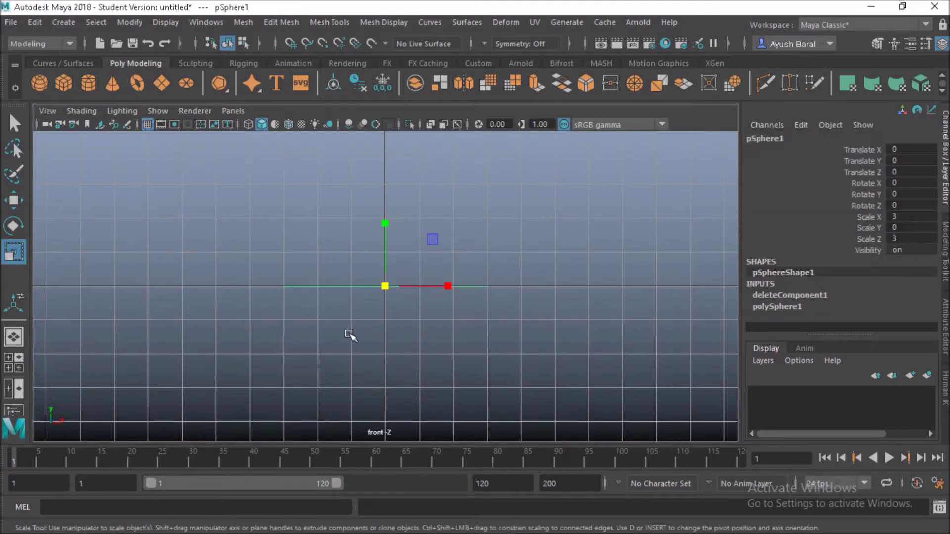
{"action": "key", "text": "ctrl+z"}
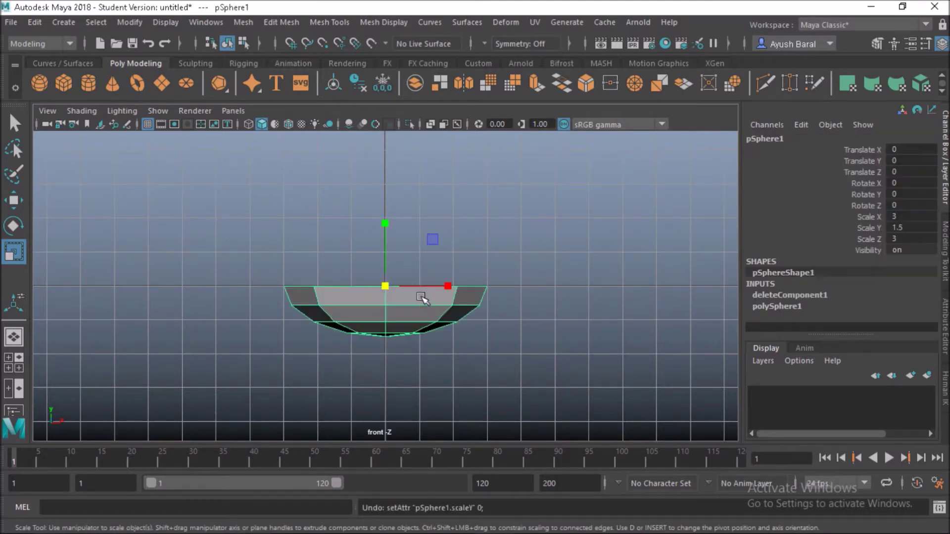
Turn on two-sided lighting in the perspective view so the bowl's inside is shaded
{"action": "left_click", "coordinate": [585, 275]}
{"action": "key", "text": "space"}
{"action": "key", "text": "space"}
{"action": "left_click_drag", "start_coordinate": [494, 282], "coordinate": [382, 318], "text": "alt"}
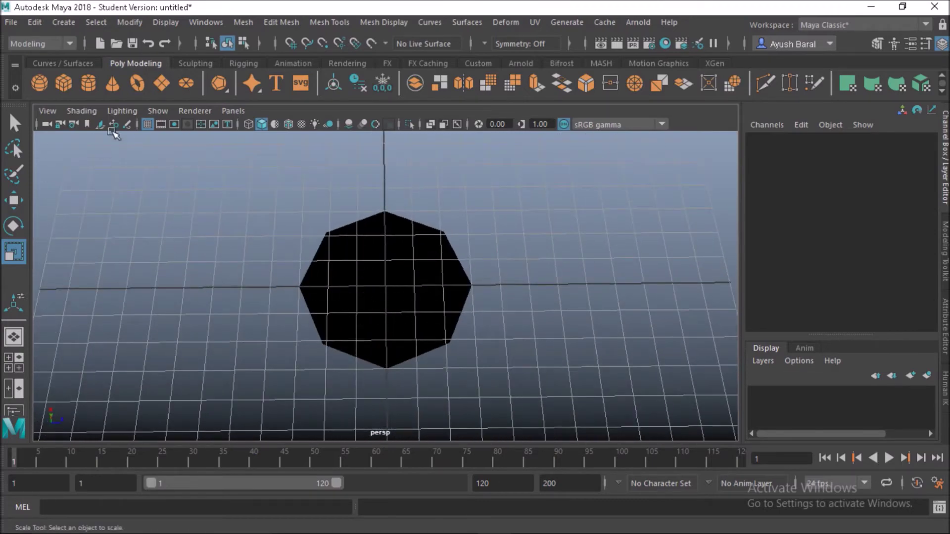
{"action": "left_click", "coordinate": [122, 111]}
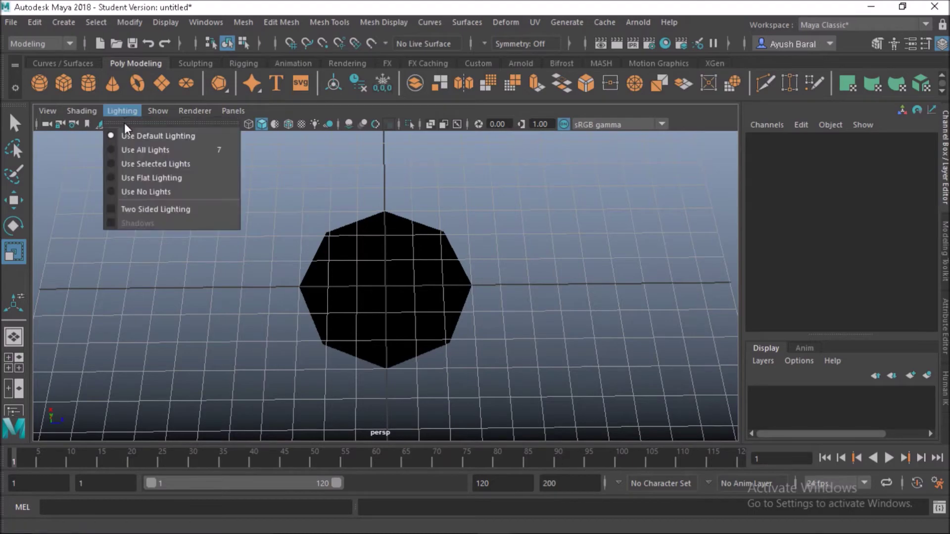
{"action": "left_click", "coordinate": [126, 209]}
{"action": "left_click_drag", "start_coordinate": [124, 207], "coordinate": [342, 350], "text": "alt"}
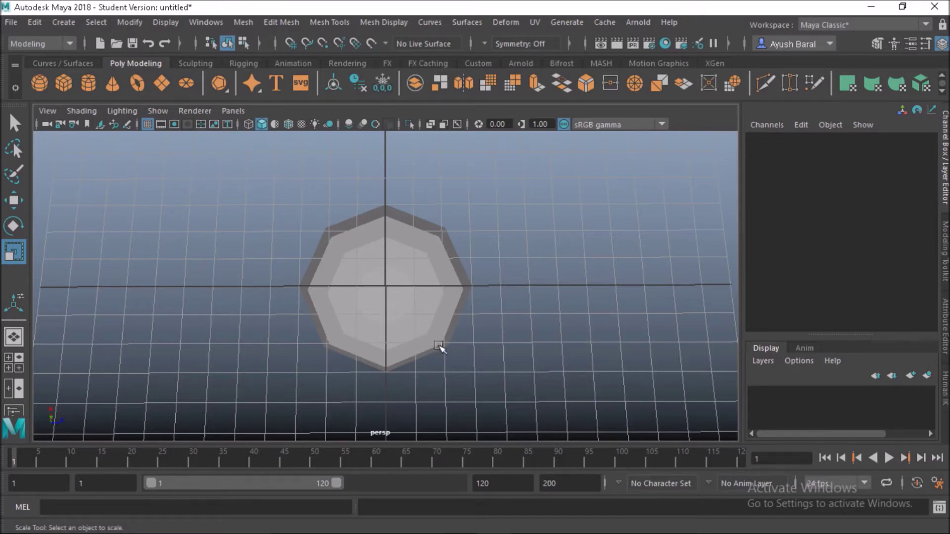
Select the bowl in the perspective view and freeze its transformations
{"action": "scroll", "coordinate": [423, 343], "scroll_direction": "down", "scroll_amount": 2}
{"action": "left_click_drag", "start_coordinate": [425, 369], "coordinate": [402, 309], "text": "alt"}
{"action": "left_click", "coordinate": [402, 311]}
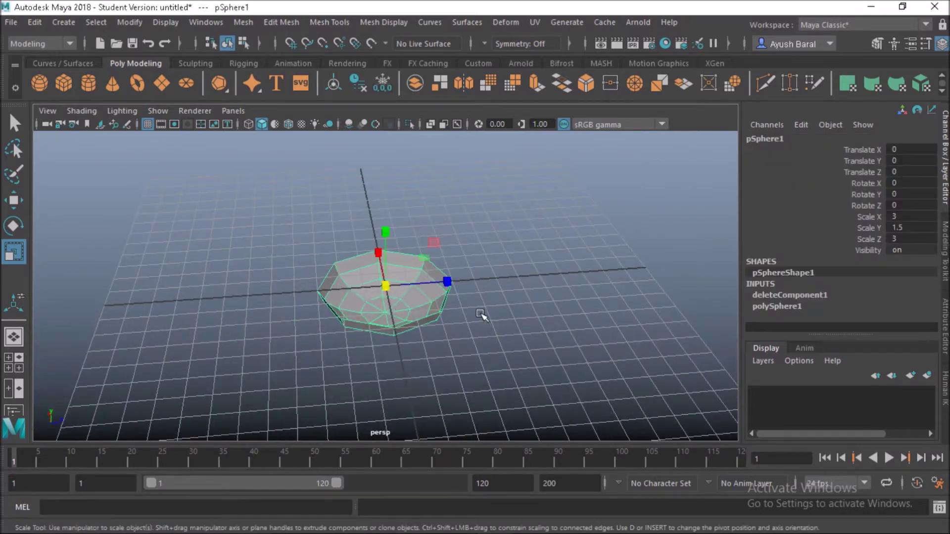
{"action": "left_click_drag", "start_coordinate": [483, 313], "coordinate": [465, 339], "text": "alt"}
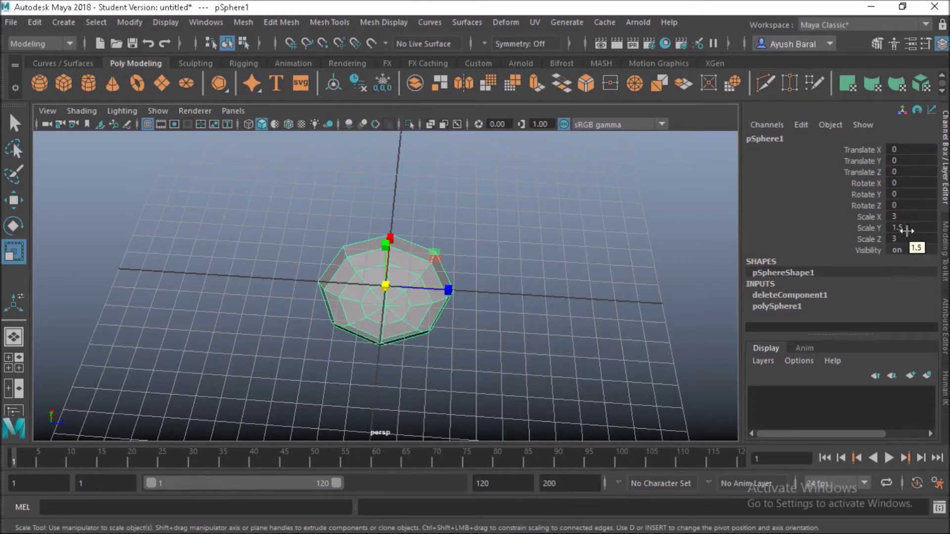
{"action": "left_click", "coordinate": [381, 84]}
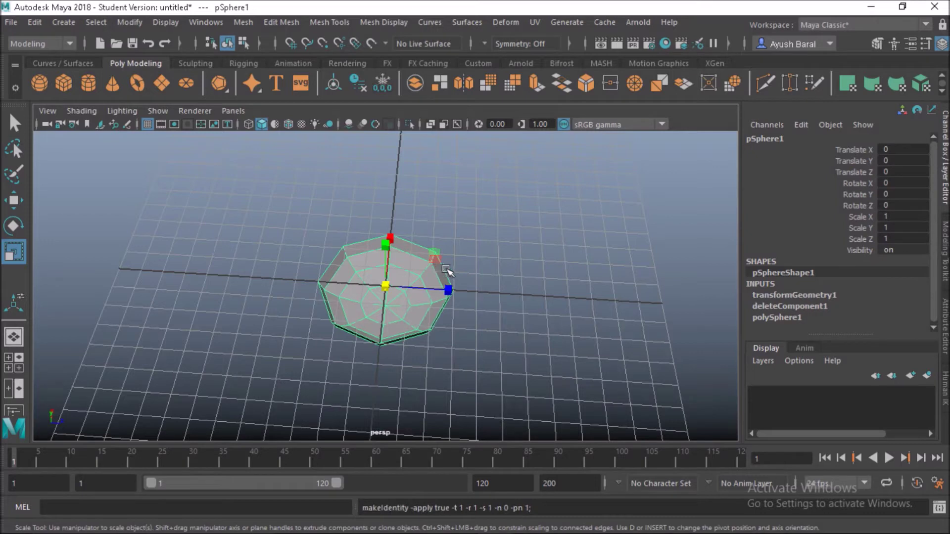
Show the grid and turn on two-sided lighting in the top view
{"action": "left_click_drag", "start_coordinate": [445, 270], "coordinate": [343, 227], "text": "alt"}
{"action": "key", "text": "space"}
{"action": "key", "text": "space"}
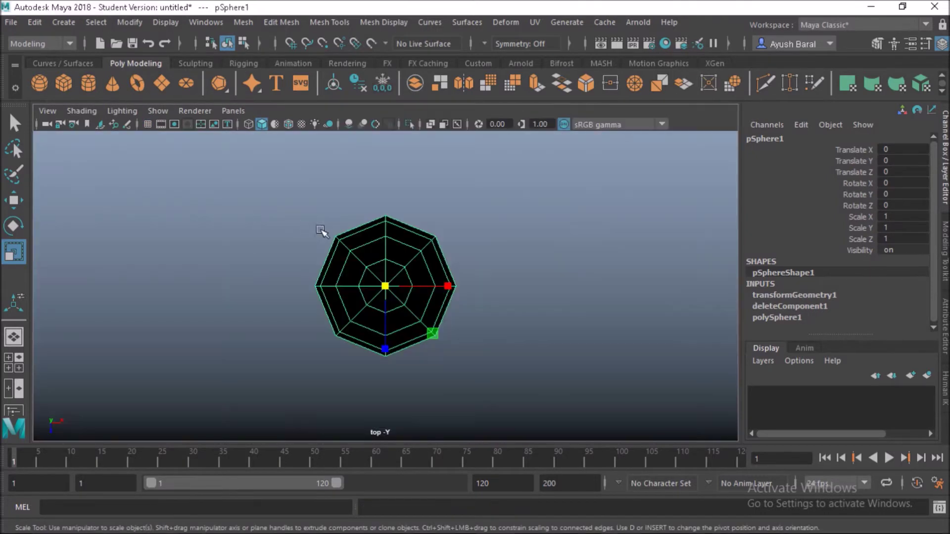
{"action": "left_click", "coordinate": [147, 125]}
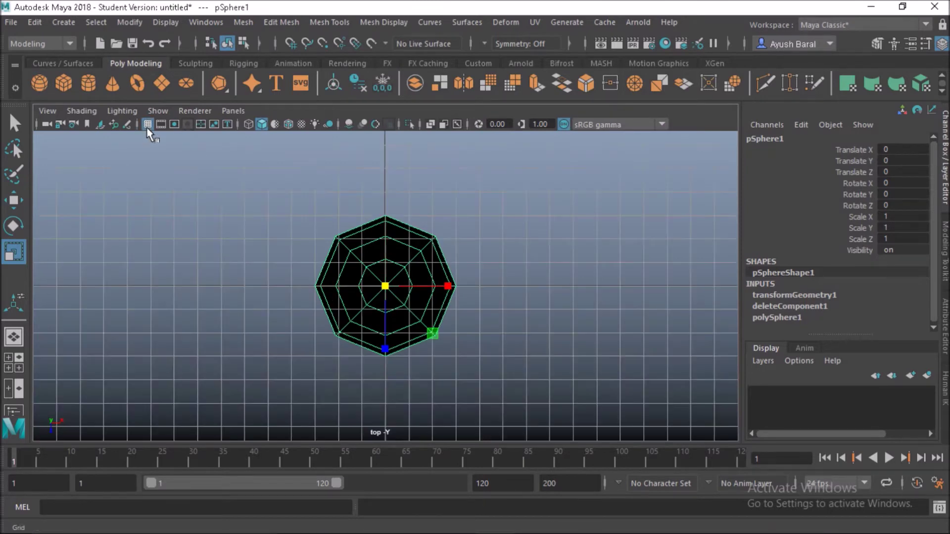
{"action": "left_click", "coordinate": [76, 111]}
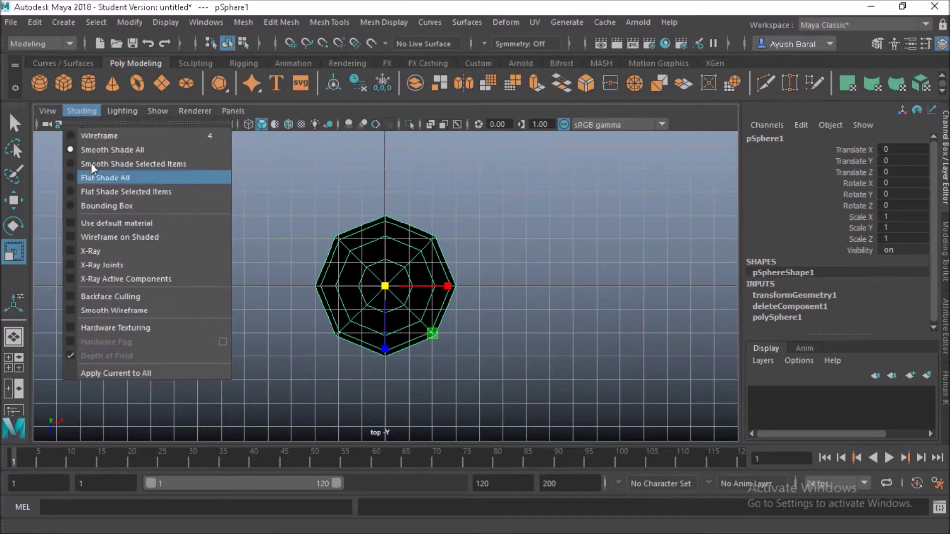
{"action": "mouse_move", "coordinate": [123, 111]}
{"action": "left_click", "coordinate": [131, 209]}
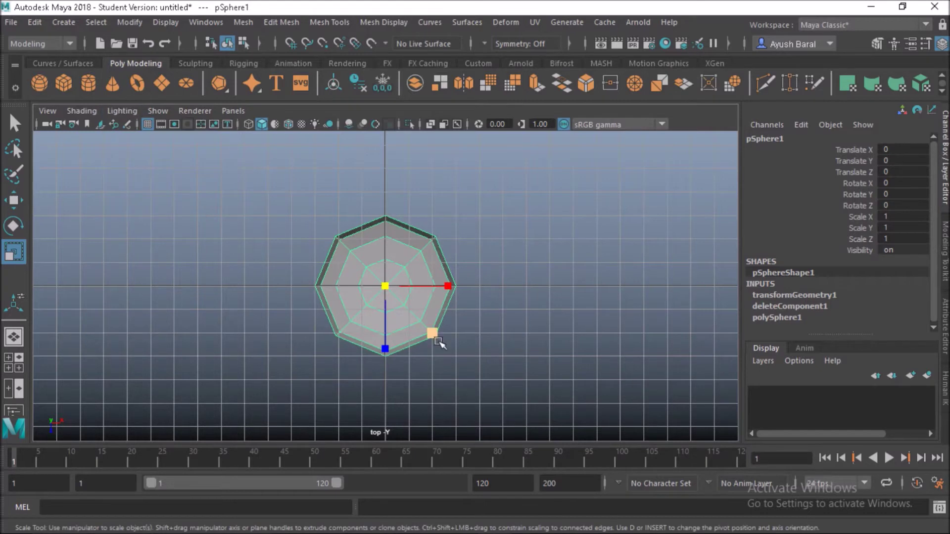
Hide the tool box, time slider, range slider and command line to enlarge the top viewport
{"action": "scroll", "coordinate": [450, 284], "scroll_direction": "down", "scroll_amount": 1}
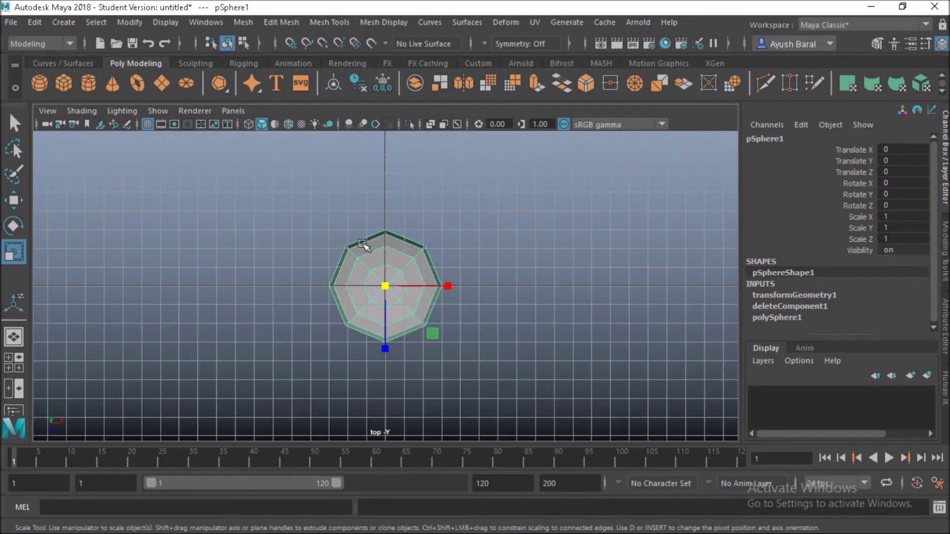
{"action": "scroll", "coordinate": [391, 234], "scroll_direction": "up", "scroll_amount": 1}
{"action": "scroll", "coordinate": [392, 234], "scroll_direction": "down", "scroll_amount": 1}
{"action": "scroll", "coordinate": [392, 234], "scroll_direction": "up", "scroll_amount": 3}
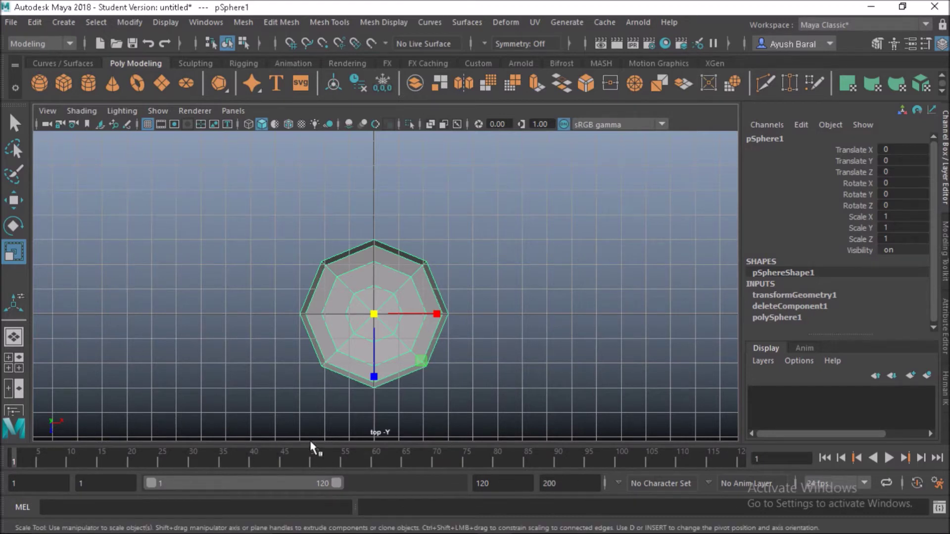
{"action": "key", "text": "space"}
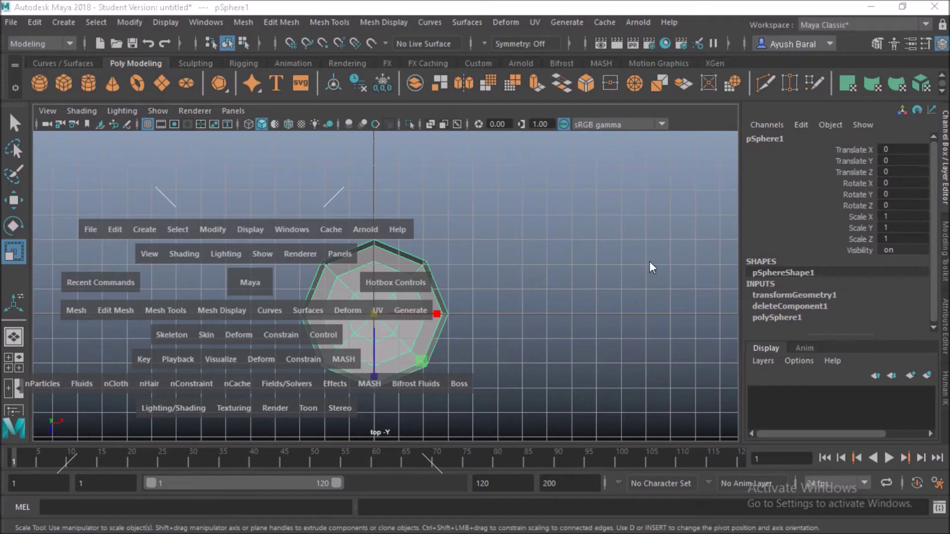
{"action": "left_click_drag", "start_coordinate": [647, 276], "coordinate": [648, 315]}
{"action": "left_click_drag", "start_coordinate": [637, 242], "coordinate": [566, 275]}
{"action": "left_click_drag", "start_coordinate": [604, 266], "coordinate": [518, 249]}
{"action": "left_click_drag", "start_coordinate": [592, 240], "coordinate": [649, 277]}
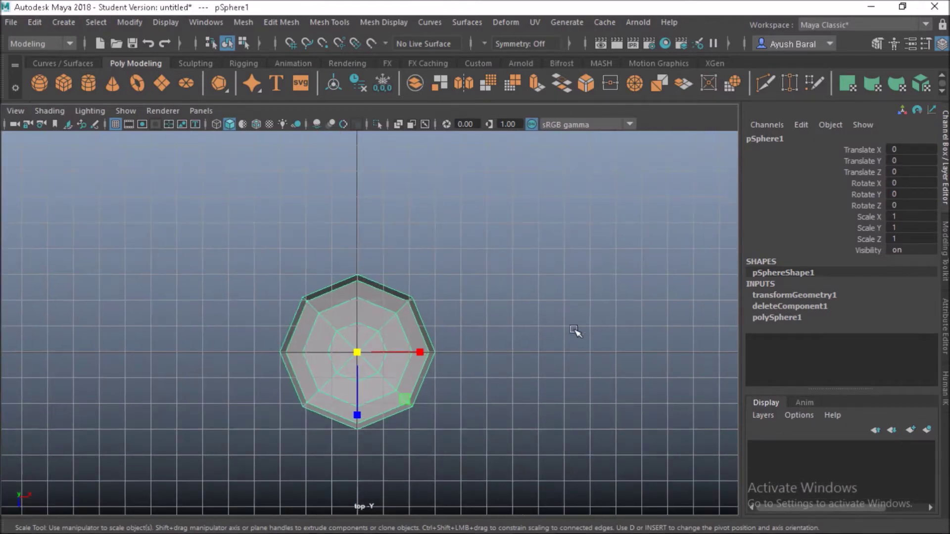
Duplicate the bowl and move the copy 7 units along X with grid snapping in the top view
{"action": "mouse_move", "coordinate": [462, 333]}
{"action": "middle_mouse_down", "text": "alt"}
{"action": "mouse_move", "coordinate": [524, 286]}
{"action": "mouse_move", "coordinate": [472, 317]}
{"action": "middle_mouse_up", "text": "alt"}
{"action": "scroll", "coordinate": [517, 298], "scroll_direction": "up", "scroll_amount": 3}
{"action": "scroll", "coordinate": [499, 340], "scroll_direction": "down", "scroll_amount": 2}
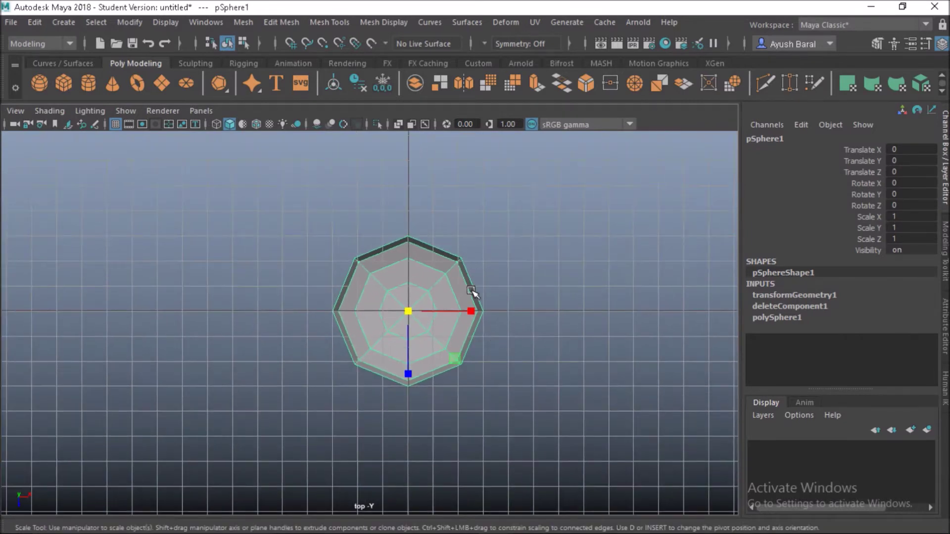
{"action": "middle_click_drag", "start_coordinate": [457, 290], "coordinate": [443, 316], "text": "alt"}
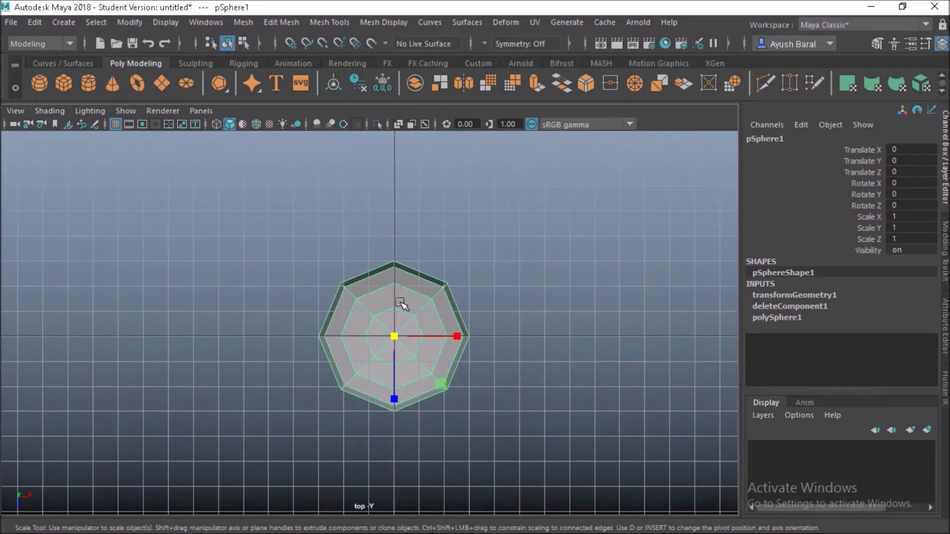
{"action": "right_click_drag", "start_coordinate": [404, 308], "coordinate": [463, 112]}
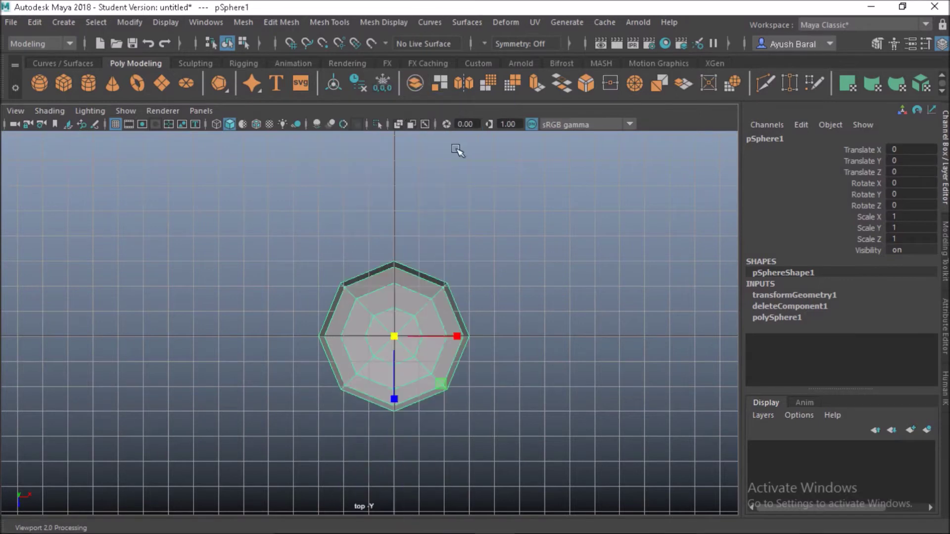
{"action": "scroll", "coordinate": [423, 299], "scroll_direction": "down", "scroll_amount": 1}
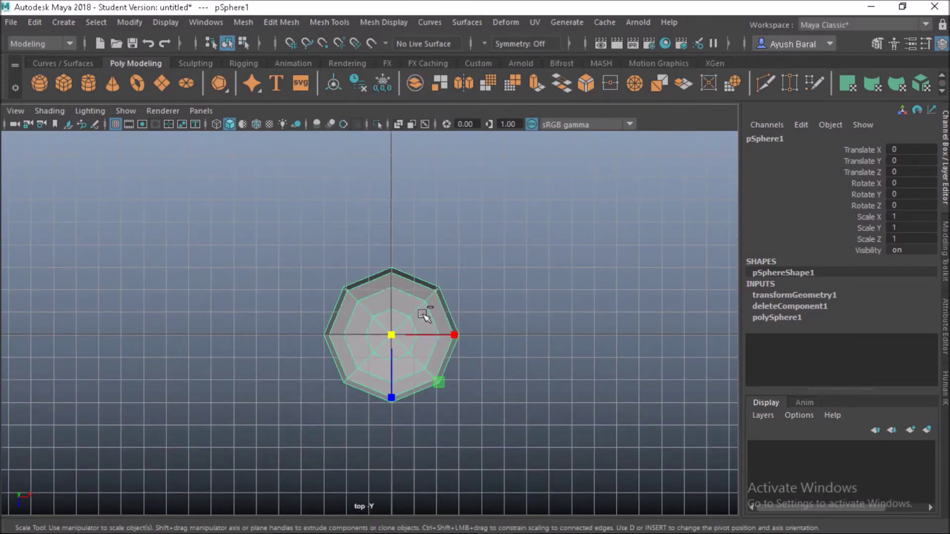
{"action": "key", "text": "ctrl+d"}
{"action": "key", "text": "w"}
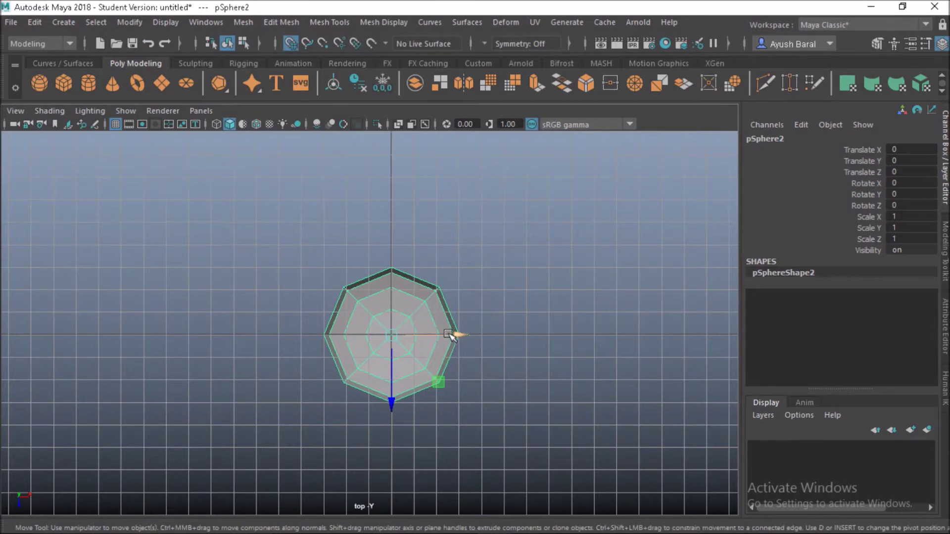
{"action": "left_click_drag", "start_coordinate": [449, 335], "coordinate": [547, 333]}
{"action": "left_click", "coordinate": [291, 49]}
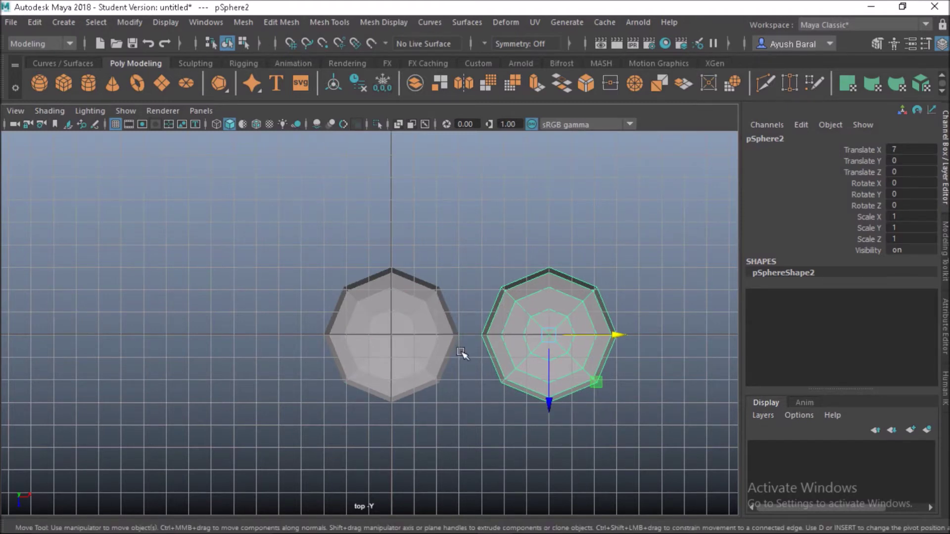
Scale the duplicated bowl down uniformly to about 0.885
{"action": "scroll", "coordinate": [463, 353], "scroll_direction": "up", "scroll_amount": 1}
{"action": "scroll", "coordinate": [463, 352], "scroll_direction": "up", "scroll_amount": 2}
{"action": "middle_click_drag", "start_coordinate": [470, 352], "coordinate": [332, 352], "text": "alt"}
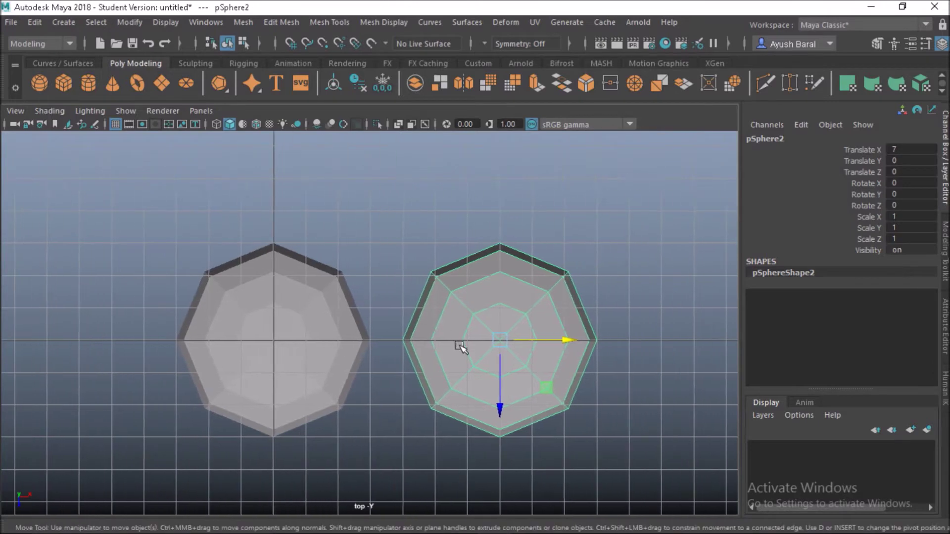
{"action": "key", "text": "r"}
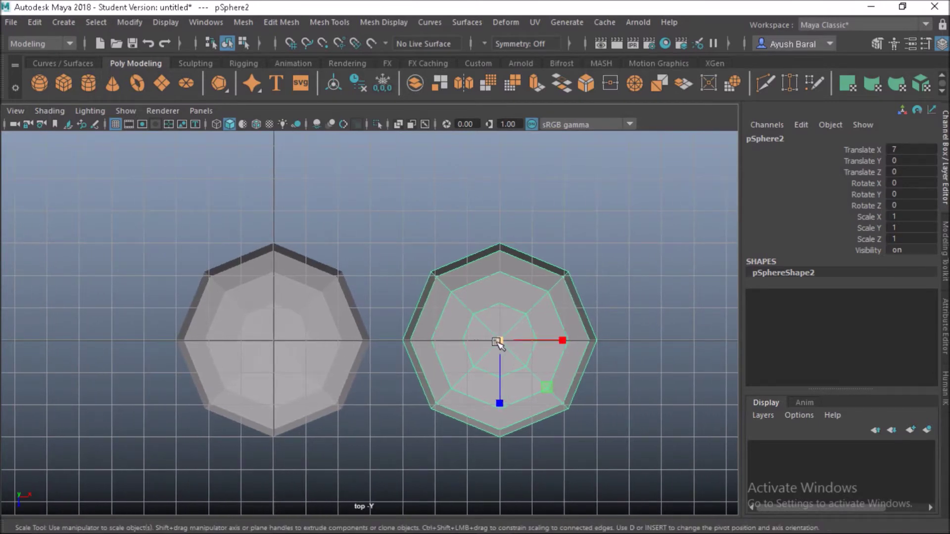
{"action": "left_click_drag", "start_coordinate": [498, 342], "coordinate": [479, 340]}
Switch to the perspective view and freeze the smaller bowl's transformations
{"action": "key", "text": "space"}
{"action": "key", "text": "space"}
{"action": "left_click_drag", "start_coordinate": [543, 304], "coordinate": [339, 407], "text": "alt"}
{"action": "right_click_drag", "start_coordinate": [354, 324], "coordinate": [549, 386], "text": "alt"}
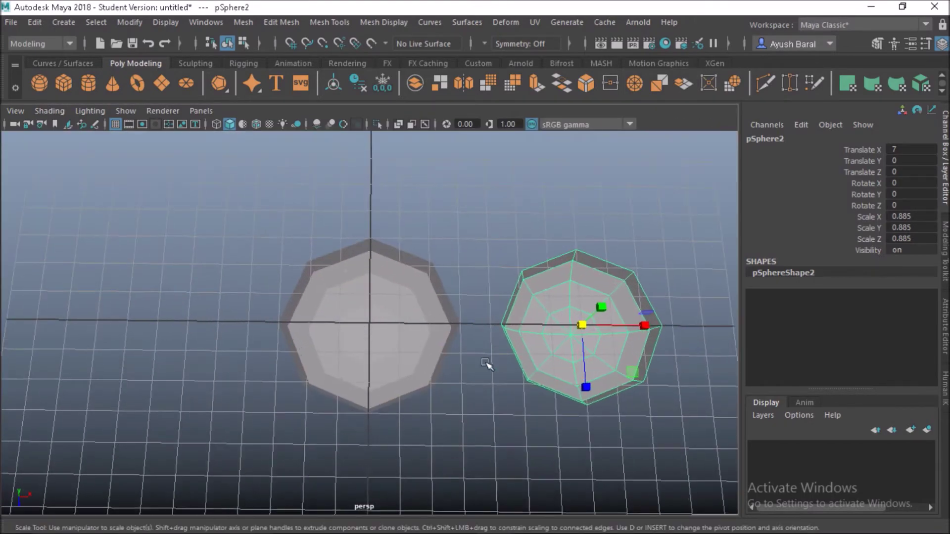
{"action": "middle_click_drag", "start_coordinate": [495, 360], "coordinate": [349, 407], "text": "alt"}
{"action": "scroll", "coordinate": [352, 395], "scroll_direction": "down", "scroll_amount": 4}
{"action": "left_click_drag", "start_coordinate": [343, 371], "coordinate": [341, 401], "text": "alt"}
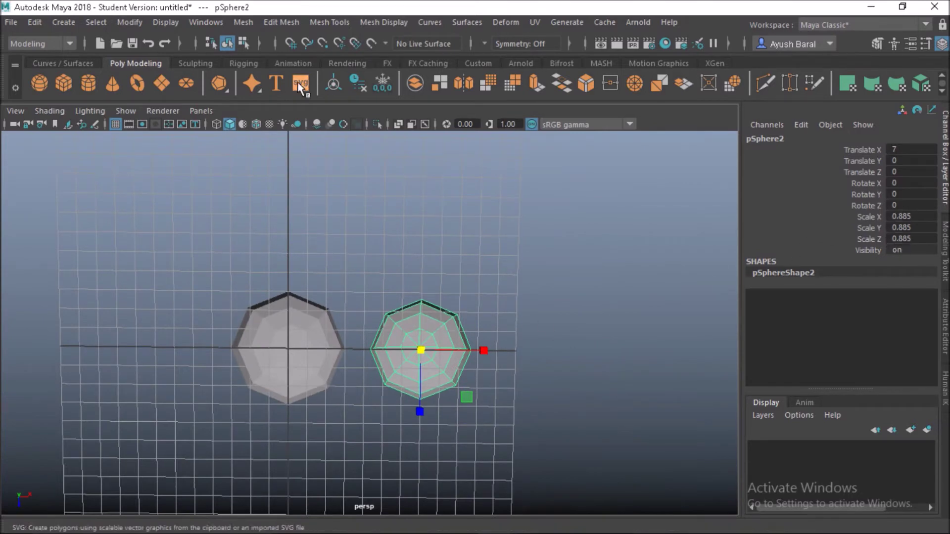
{"action": "left_click", "coordinate": [382, 84]}
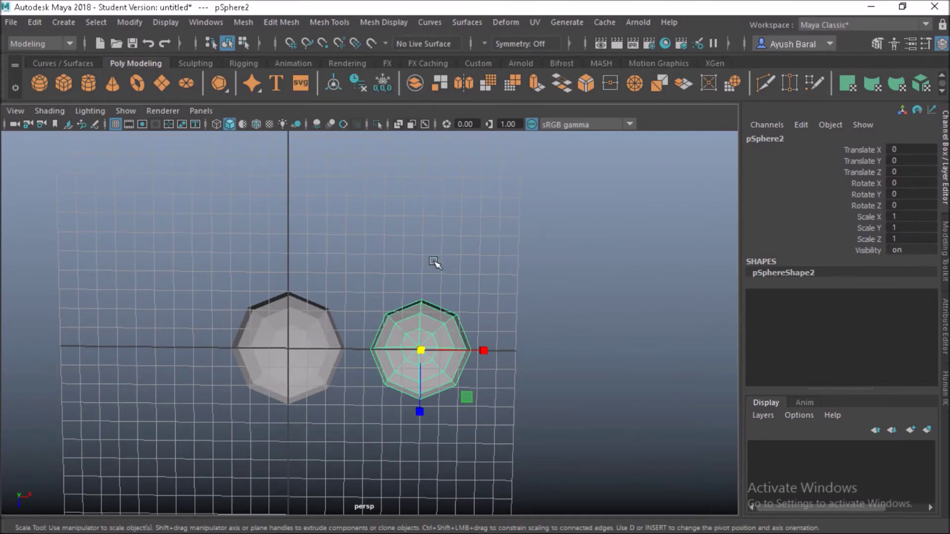
Move the smaller bowl's pivot to the grid origin at the center of the large bowl, using grid snapping
{"action": "middle_click_drag", "start_coordinate": [396, 275], "coordinate": [420, 275], "text": "alt"}
{"action": "scroll", "coordinate": [494, 236], "scroll_direction": "up", "scroll_amount": 3}
{"action": "key", "text": "d"}
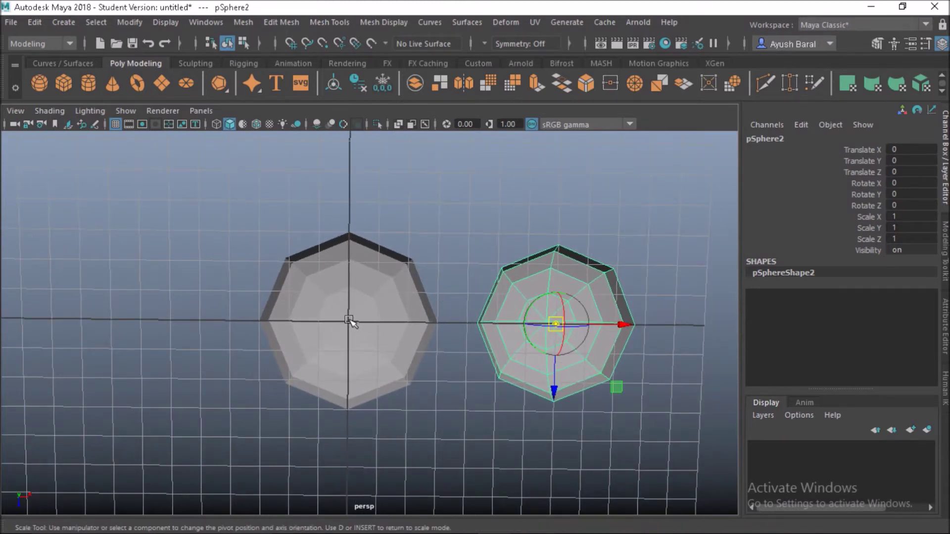
{"action": "key", "text": "x"}
{"action": "left_click_drag", "start_coordinate": [626, 325], "coordinate": [350, 331]}
{"action": "left_click_drag", "start_coordinate": [398, 349], "coordinate": [374, 354], "text": "alt"}
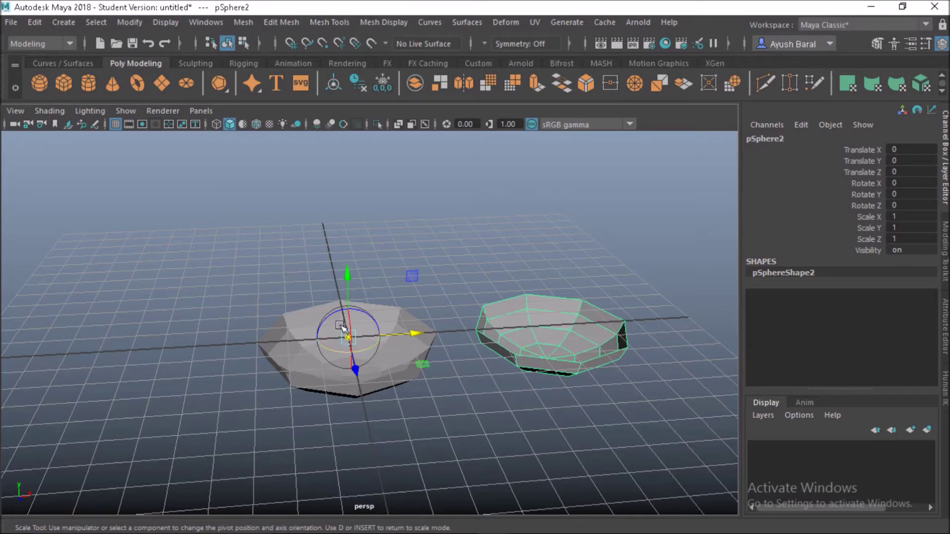
{"action": "left_click_drag", "start_coordinate": [445, 314], "coordinate": [597, 332], "text": "alt"}
{"action": "left_click_drag", "start_coordinate": [430, 312], "coordinate": [424, 379], "text": "alt"}
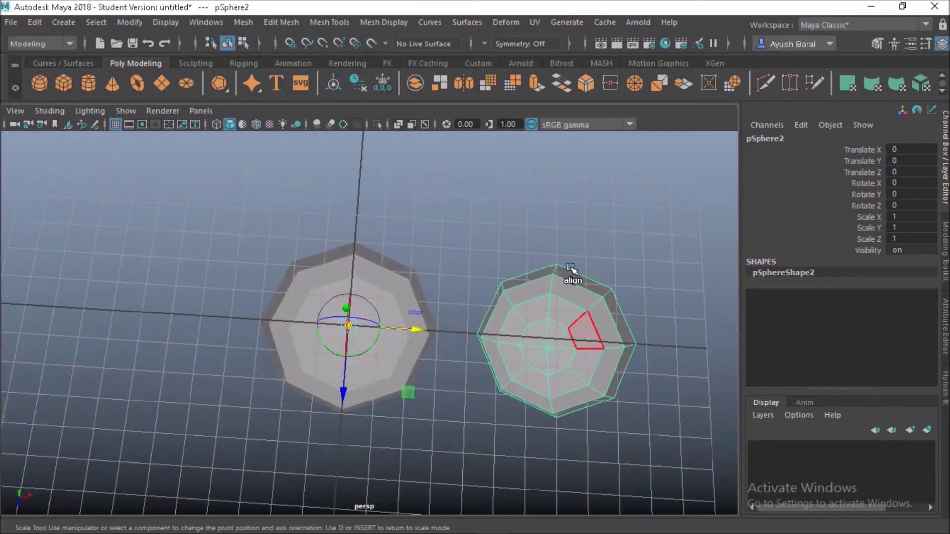
{"action": "scroll", "coordinate": [419, 326], "scroll_direction": "down", "scroll_amount": 2}
{"action": "mouse_move", "coordinate": [511, 313]}
{"action": "right_mouse_down"}
{"action": "mouse_move", "coordinate": [571, 177]}
{"action": "mouse_move", "coordinate": [503, 302]}
{"action": "mouse_move", "coordinate": [512, 314]}
{"action": "right_mouse_up"}
{"action": "key", "text": "q"}
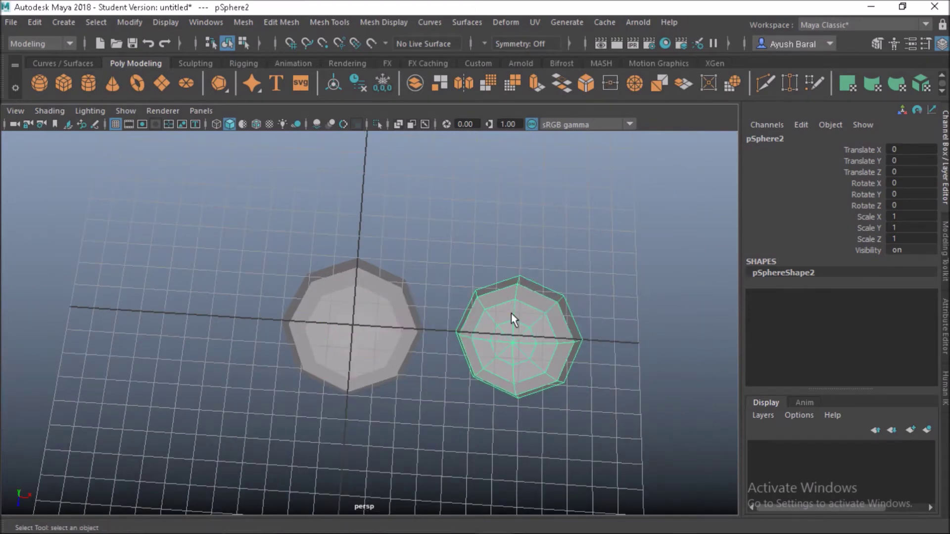
{"action": "right_click_drag", "start_coordinate": [589, 126], "coordinate": [587, 197]}
{"action": "left_click", "coordinate": [587, 197]}
{"action": "left_click", "coordinate": [498, 357]}
{"action": "mouse_move", "coordinate": [496, 334]}
{"action": "left_mouse_down", "text": "alt"}
{"action": "mouse_move", "coordinate": [492, 276]}
{"action": "mouse_move", "coordinate": [497, 319]}
{"action": "left_mouse_up", "text": "alt"}
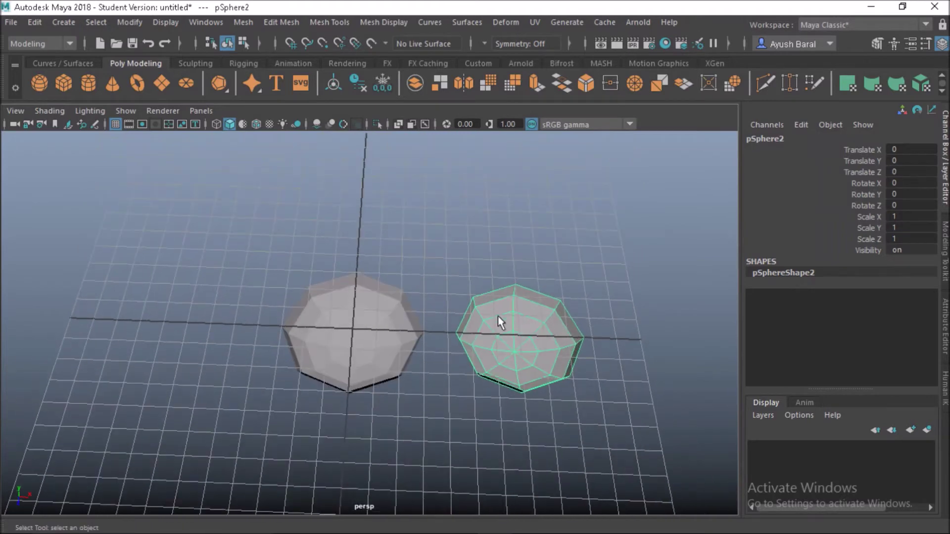
Test-rotate the smaller bowl about its relocated pivot and undo the rotation
{"action": "key", "text": "e"}
{"action": "left_click_drag", "start_coordinate": [383, 376], "coordinate": [303, 339]}
{"action": "key", "text": "ctrl+z"}
{"action": "left_click_drag", "start_coordinate": [439, 322], "coordinate": [445, 287], "text": "alt"}
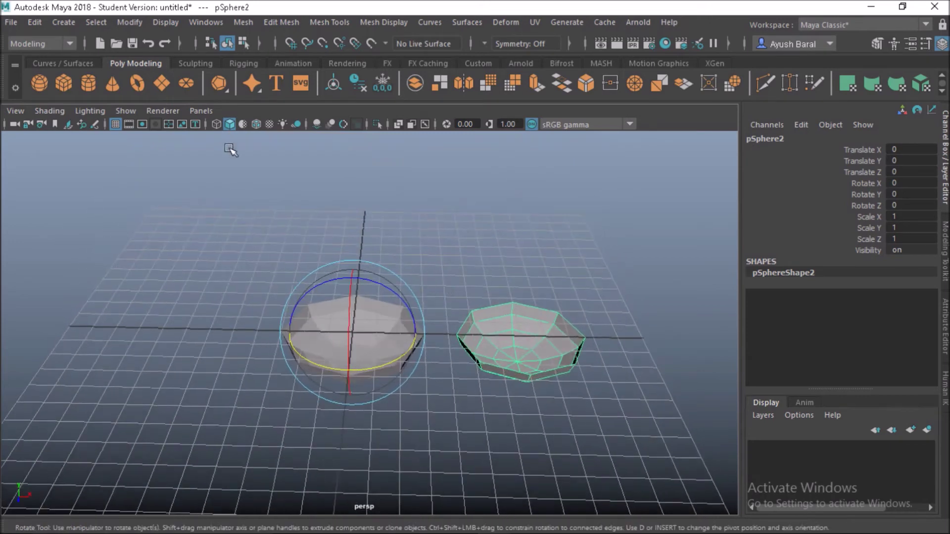
Open the Duplicate Special options for the smaller bowl and reset them to their defaults
{"action": "left_click", "coordinate": [36, 22]}
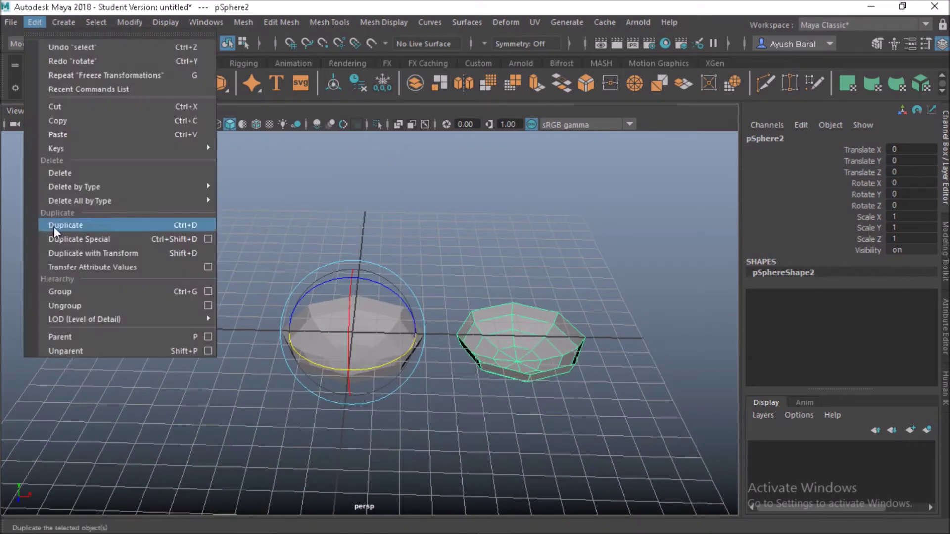
{"action": "left_click", "coordinate": [208, 239]}
{"action": "left_click", "coordinate": [572, 112]}
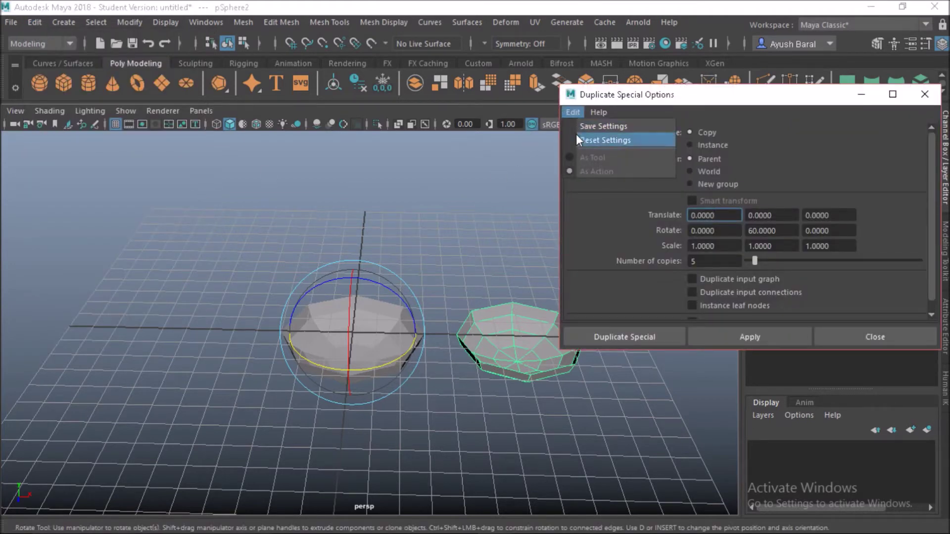
{"action": "left_click", "coordinate": [579, 141]}
{"action": "left_click_drag", "start_coordinate": [775, 104], "coordinate": [744, 66]}
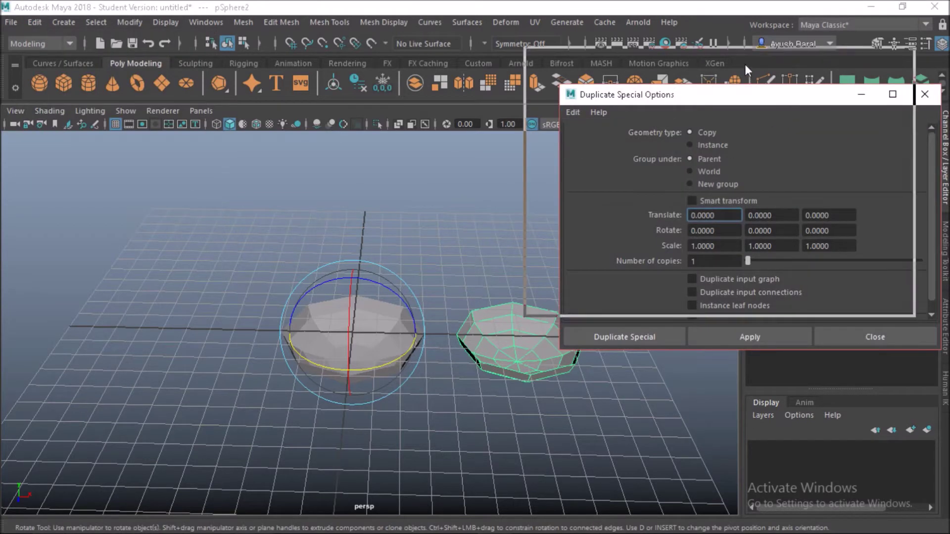
{"action": "left_click_drag", "start_coordinate": [319, 330], "coordinate": [298, 366], "text": "alt"}
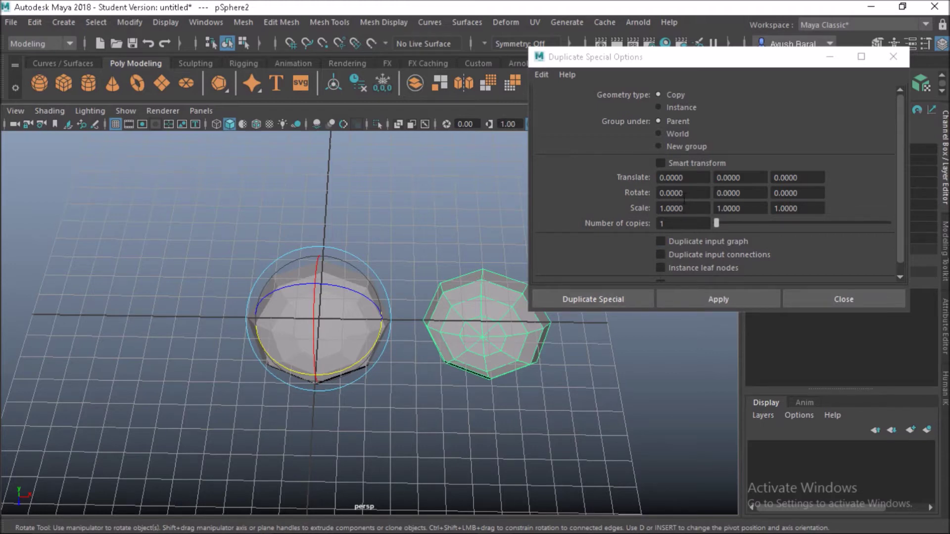
Duplicate the smaller bowl with Duplicate Special, using a Y rotation of 60 and 5 copies, to ring the large bowl
{"action": "left_click", "coordinate": [747, 193]}
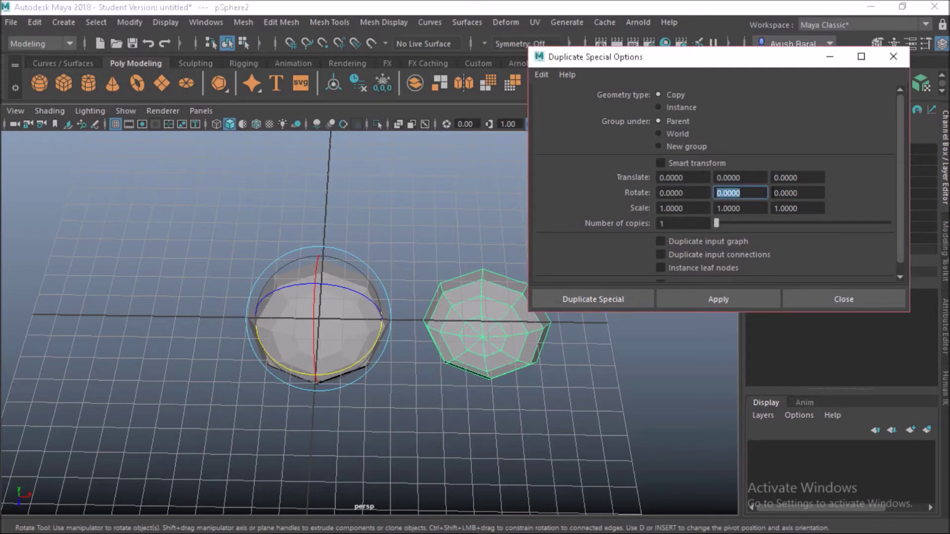
{"action": "type", "text": "60"}
{"action": "left_click_drag", "start_coordinate": [221, 421], "coordinate": [2, 495], "text": "alt"}
{"action": "left_click_drag", "start_coordinate": [149, 391], "coordinate": [203, 418], "text": "alt"}
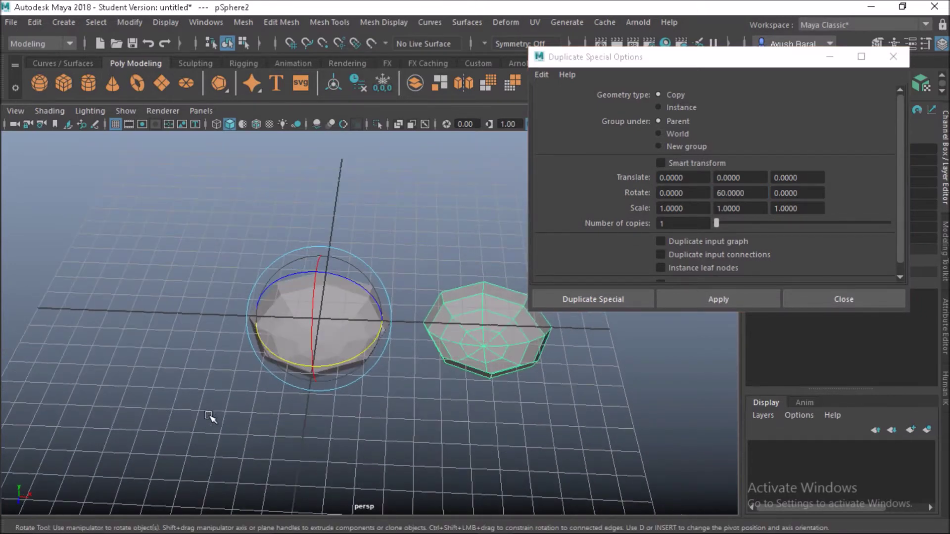
{"action": "left_click", "coordinate": [689, 223]}
{"action": "type", "text": "5"}
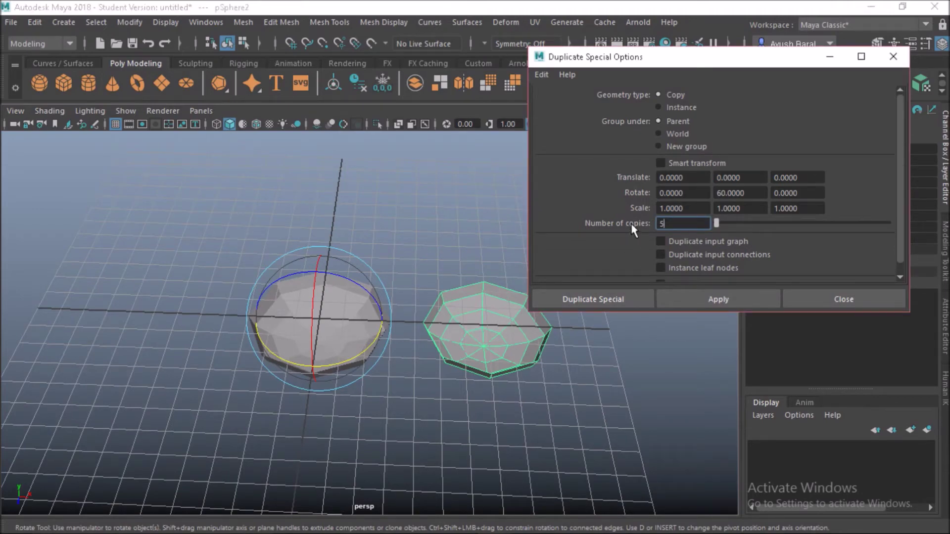
{"action": "left_click", "coordinate": [621, 299]}
{"action": "left_click_drag", "start_coordinate": [622, 297], "coordinate": [526, 339], "text": "alt"}
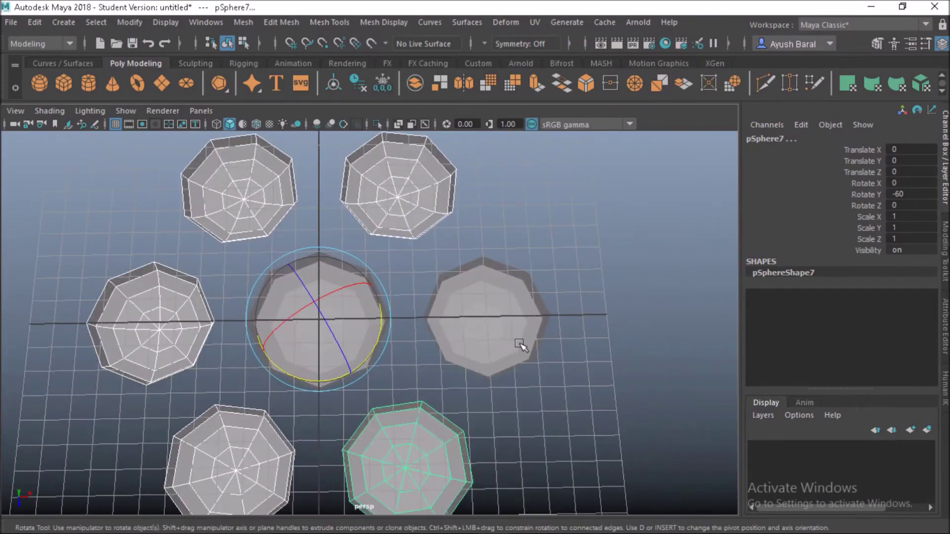
Select all seven bowls, combine them into one mesh, and clear the selection
{"action": "scroll", "coordinate": [521, 345], "scroll_direction": "down", "scroll_amount": 4}
{"action": "middle_click_drag", "start_coordinate": [350, 312], "coordinate": [428, 310], "text": "alt"}
{"action": "left_click_drag", "start_coordinate": [266, 198], "coordinate": [583, 441]}
{"action": "right_click_drag", "start_coordinate": [563, 215], "coordinate": [521, 429], "text": "shift"}
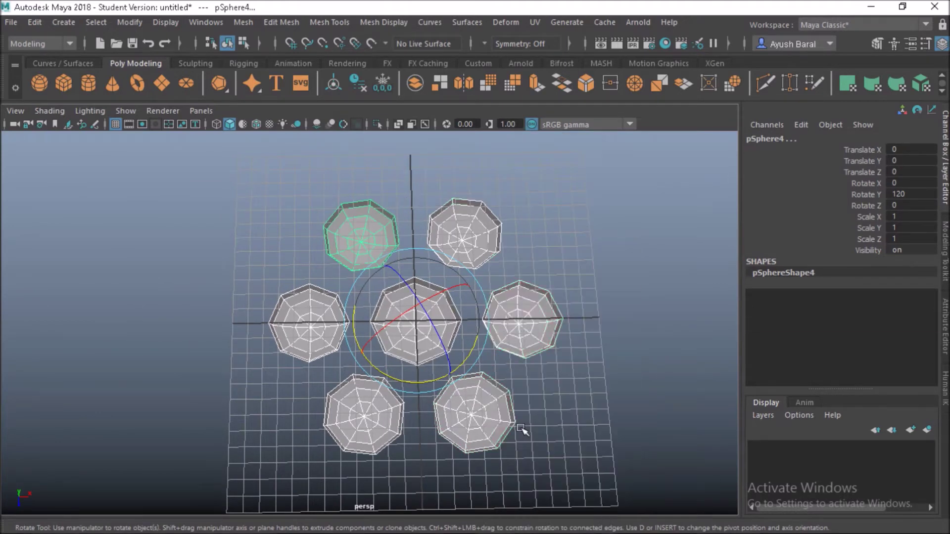
{"action": "left_click", "coordinate": [242, 20]}
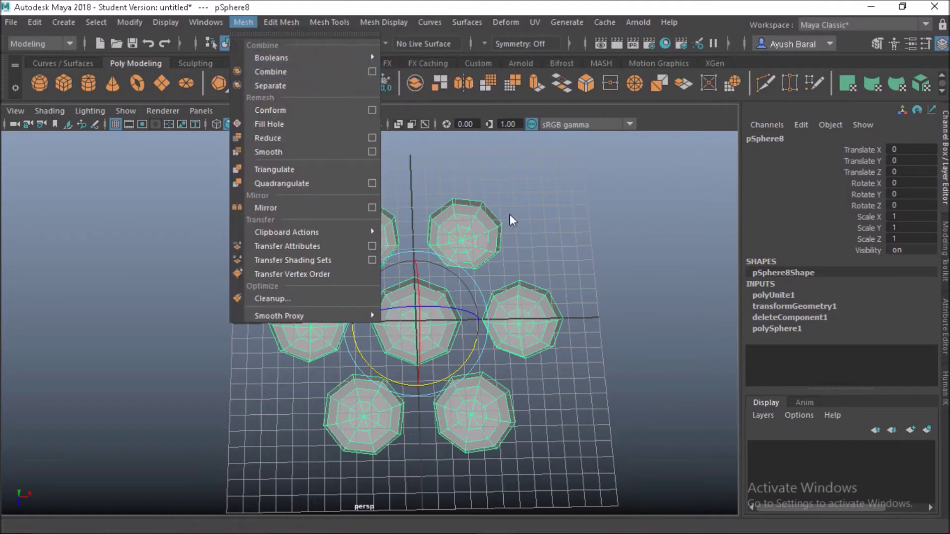
{"action": "left_click", "coordinate": [587, 234]}
Select the combined bowl mesh and hide the grid in the perspective view
{"action": "scroll", "coordinate": [488, 321], "scroll_direction": "up", "scroll_amount": 4}
{"action": "left_click_drag", "start_coordinate": [461, 321], "coordinate": [490, 378], "text": "alt"}
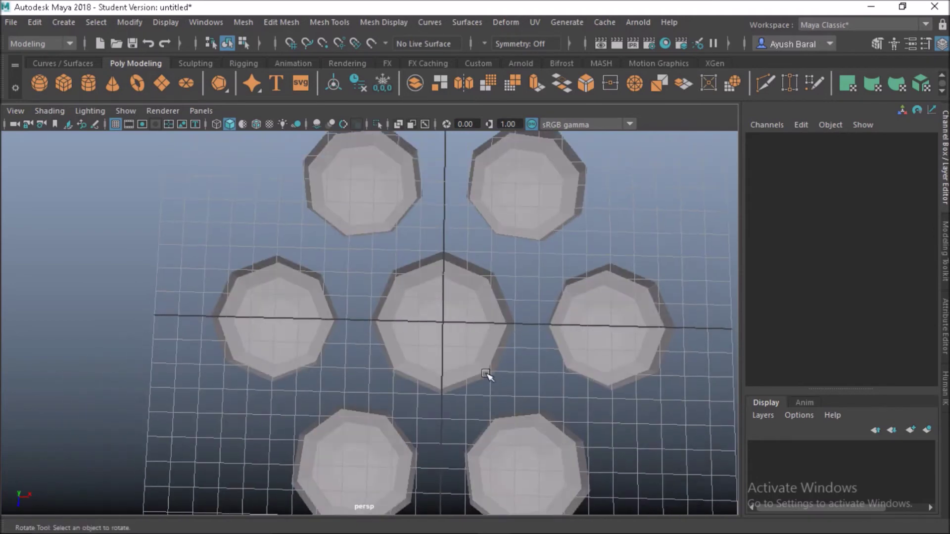
{"action": "middle_click_drag", "start_coordinate": [499, 352], "coordinate": [423, 347], "text": "alt"}
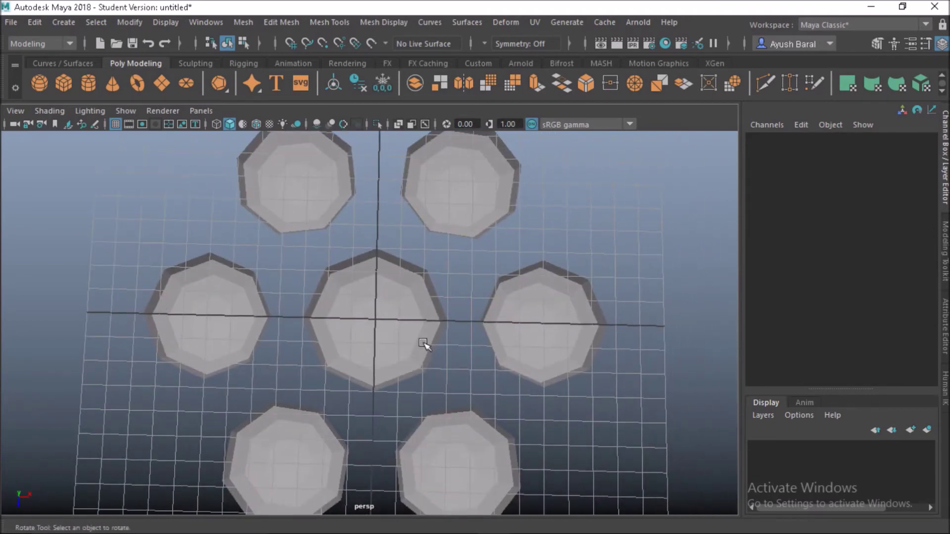
{"action": "scroll", "coordinate": [424, 339], "scroll_direction": "down", "scroll_amount": 3}
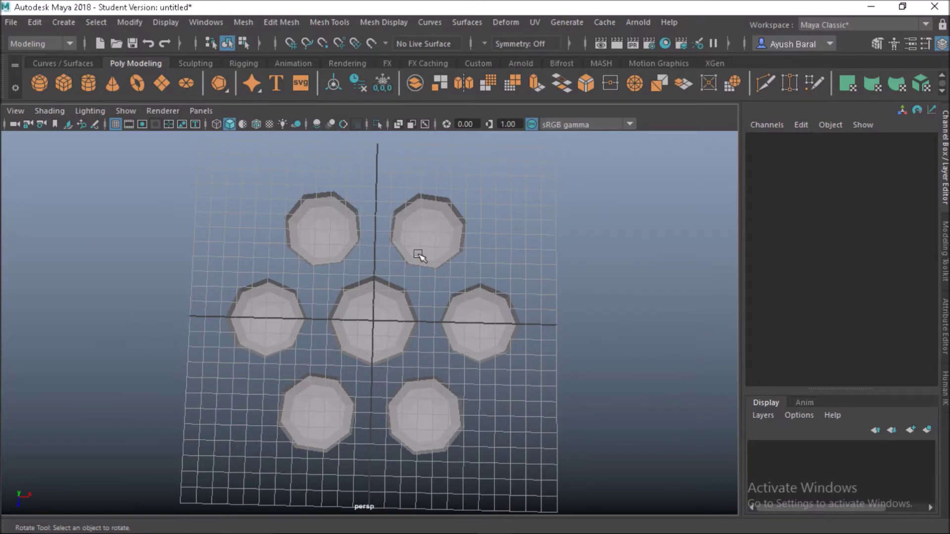
{"action": "left_click", "coordinate": [467, 333]}
{"action": "scroll", "coordinate": [467, 336], "scroll_direction": "up", "scroll_amount": 5}
{"action": "middle_click_drag", "start_coordinate": [468, 341], "coordinate": [414, 386], "text": "alt"}
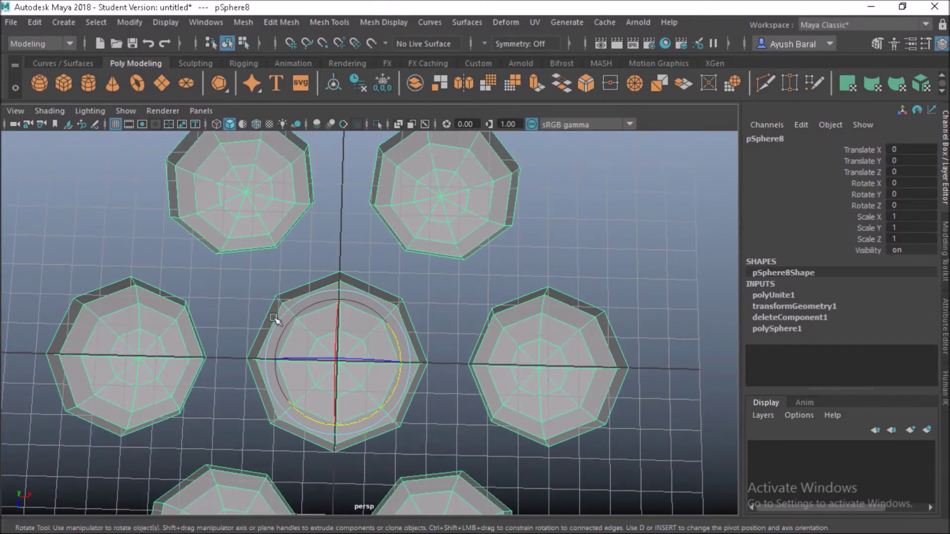
{"action": "left_click", "coordinate": [114, 125]}
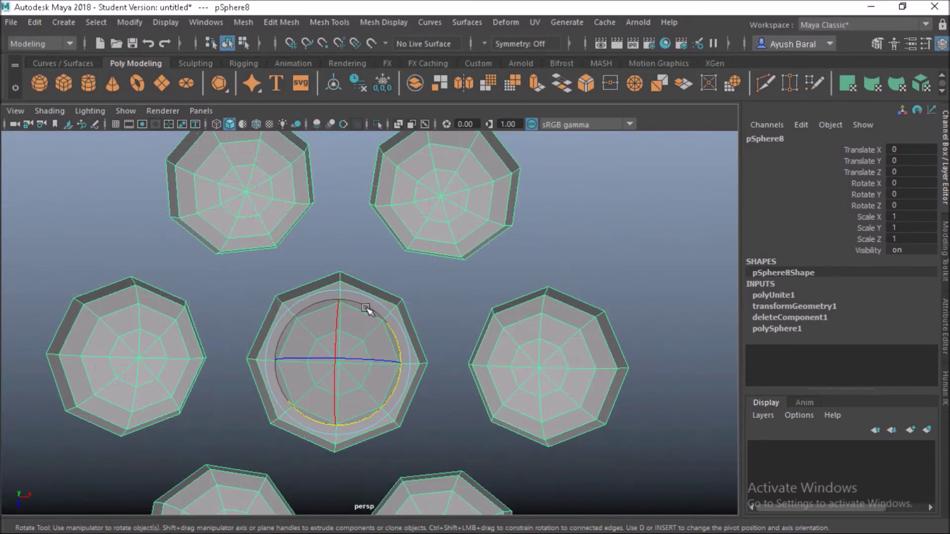
Use Append to Polygon to fill a face between the facing inner rim edges of the ring's upper-right and right bowls
{"action": "left_click_drag", "start_coordinate": [427, 462], "coordinate": [435, 443], "text": "alt"}
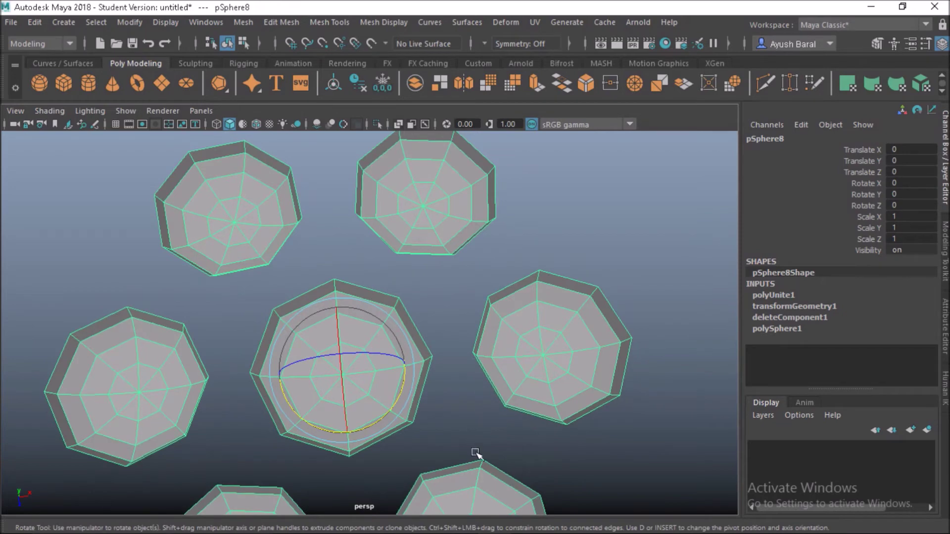
{"action": "scroll", "coordinate": [475, 433], "scroll_direction": "down", "scroll_amount": 3}
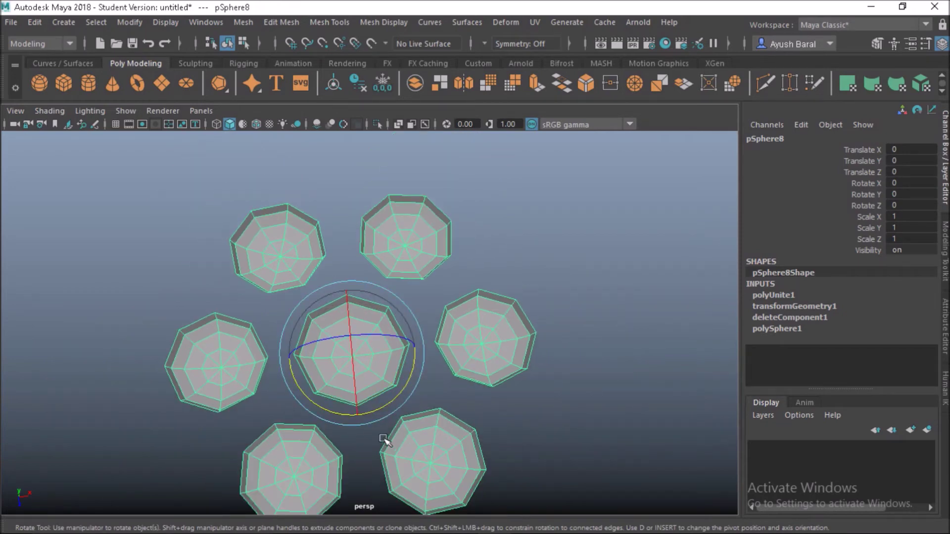
{"action": "right_click_drag", "start_coordinate": [399, 122], "coordinate": [420, 88]}
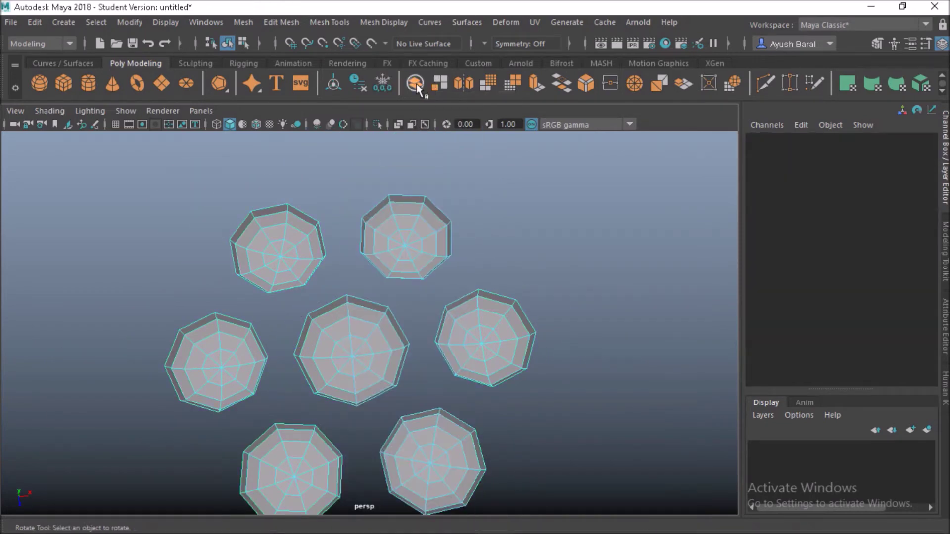
{"action": "left_click", "coordinate": [345, 23]}
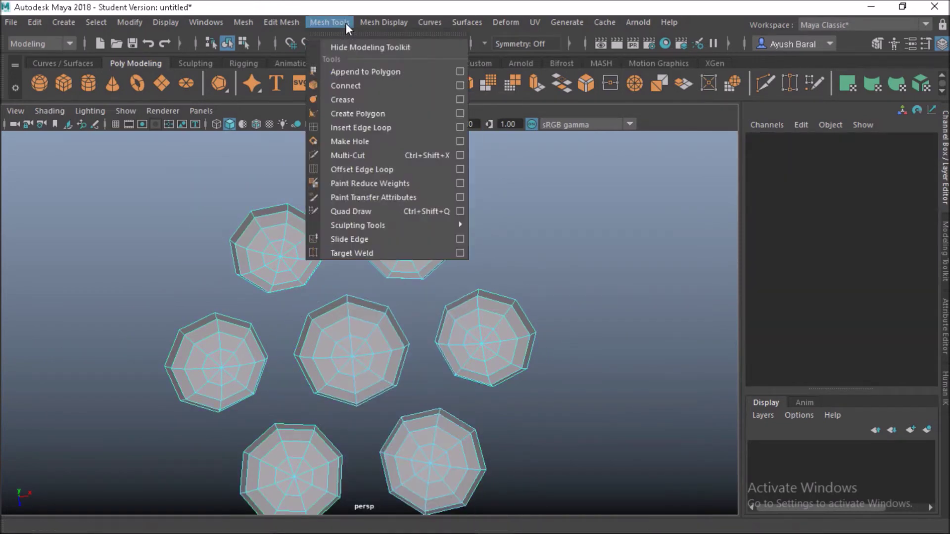
{"action": "left_click", "coordinate": [346, 70]}
{"action": "scroll", "coordinate": [410, 329], "scroll_direction": "up", "scroll_amount": 4}
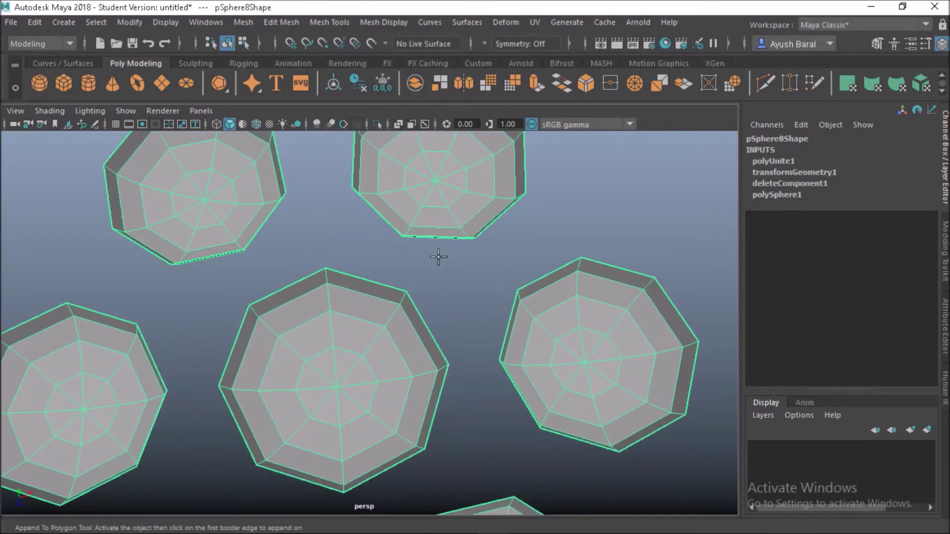
{"action": "left_click_drag", "start_coordinate": [439, 257], "coordinate": [449, 307], "text": "alt"}
{"action": "left_click", "coordinate": [449, 228]}
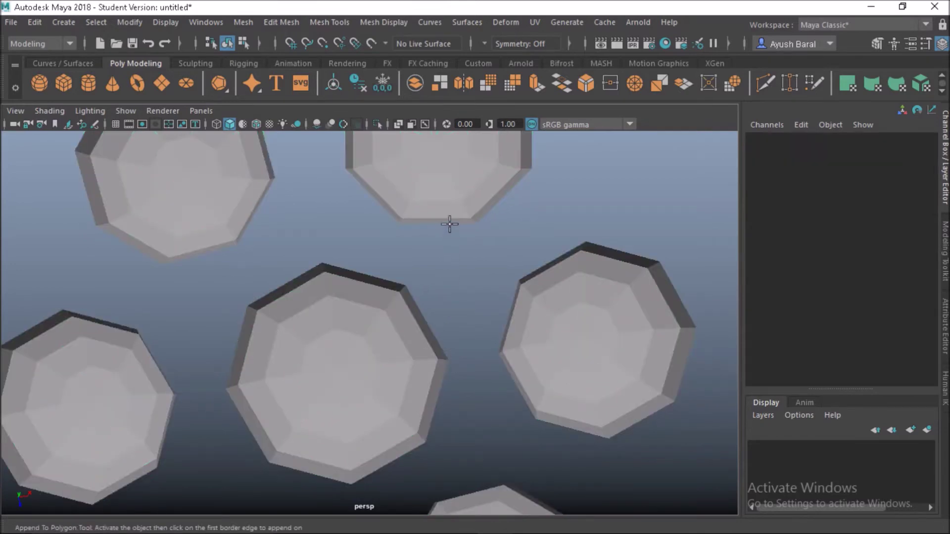
{"action": "left_click", "coordinate": [449, 219]}
{"action": "left_click", "coordinate": [450, 225]}
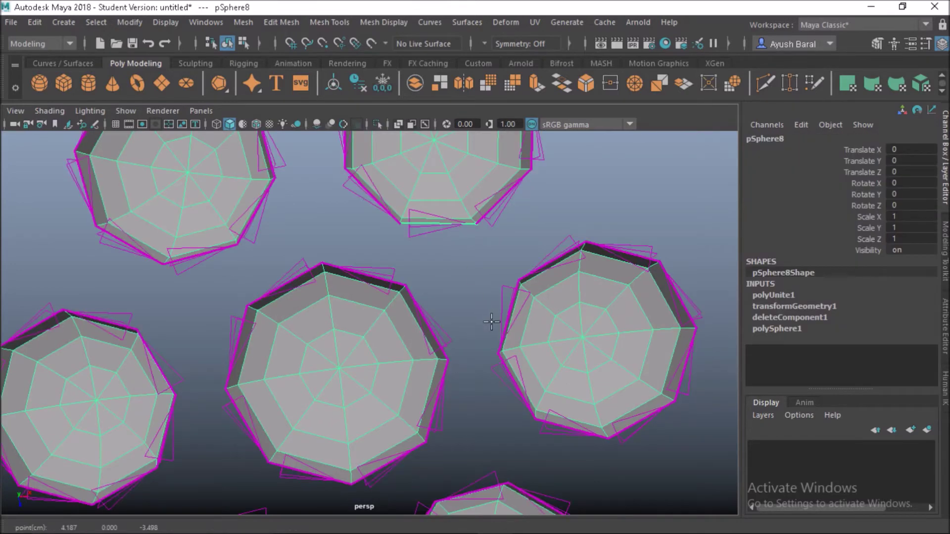
{"action": "left_click", "coordinate": [505, 326]}
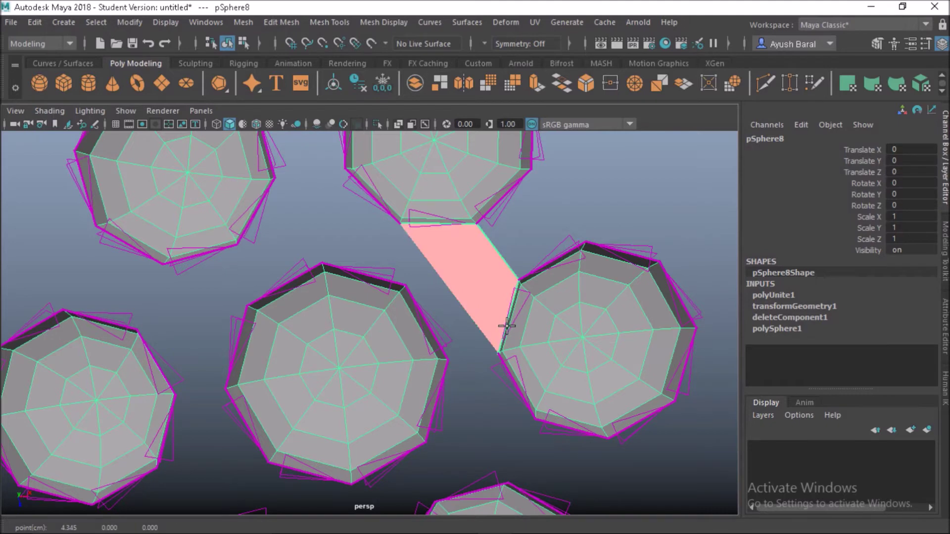
{"action": "key", "text": "Return"}
Append faces joining the right bowl's inner rim to the lower-right bowl, and the lower-right bowl to the lower-left bowl
{"action": "middle_click_drag", "start_coordinate": [498, 418], "coordinate": [522, 314], "text": "alt"}
{"action": "left_click", "coordinate": [538, 307]}
{"action": "left_click", "coordinate": [501, 403]}
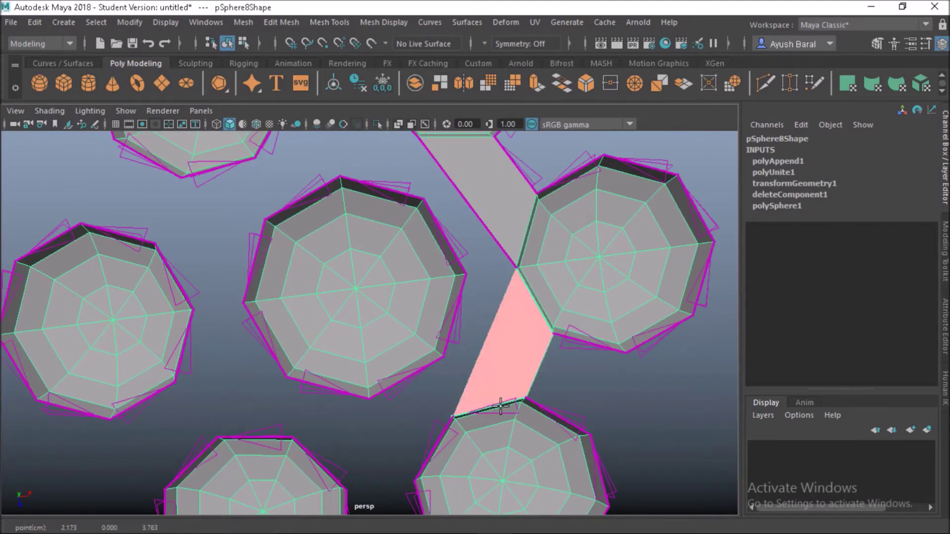
{"action": "key", "text": "Return"}
{"action": "scroll", "coordinate": [452, 452], "scroll_direction": "up", "scroll_amount": 5}
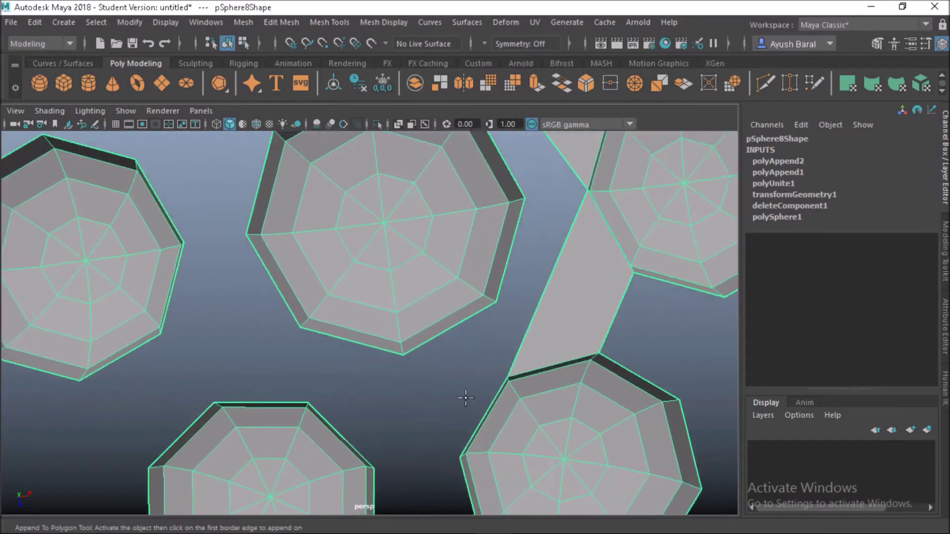
{"action": "left_click", "coordinate": [513, 434]}
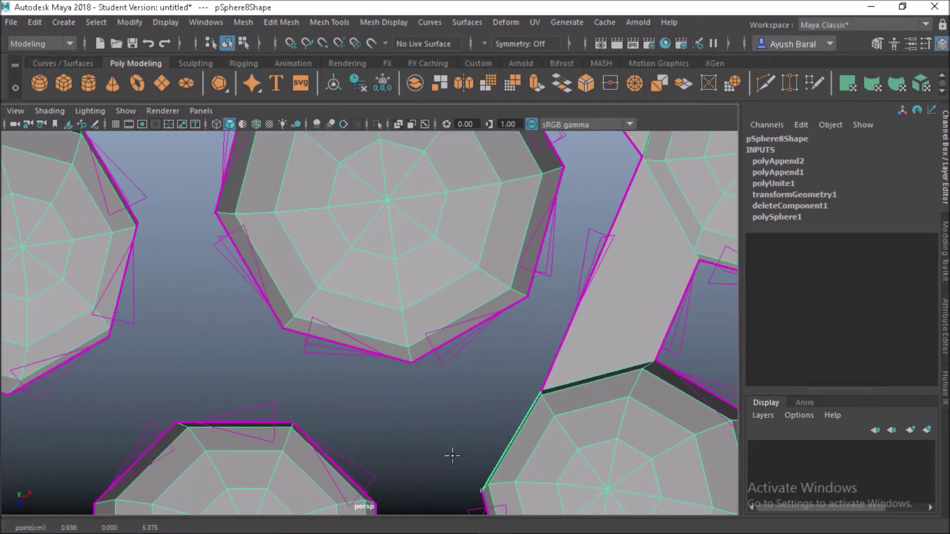
{"action": "left_click", "coordinate": [335, 466]}
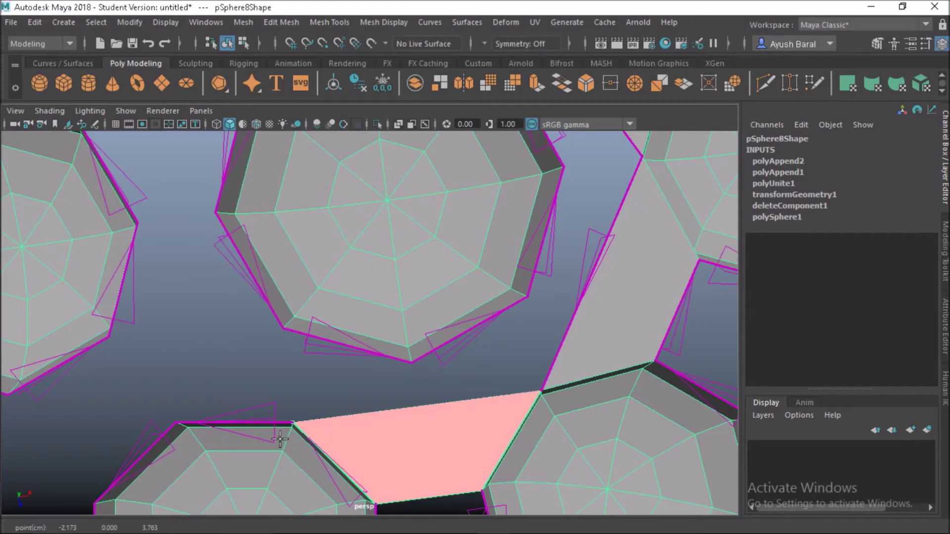
{"action": "key", "text": "Return"}
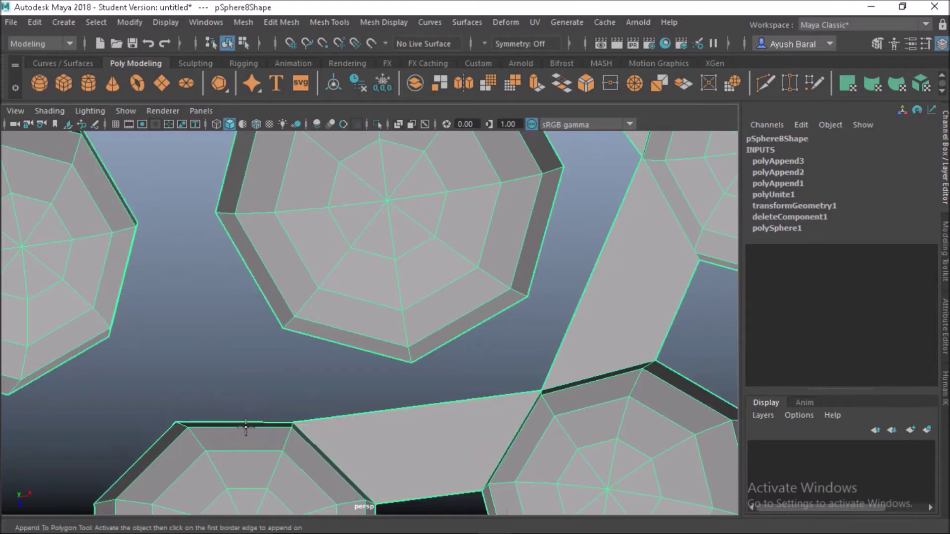
Append faces joining the lower-left bowl's rim to the left bowl, and the left bowl to the upper-left bowl
{"action": "left_click", "coordinate": [245, 422]}
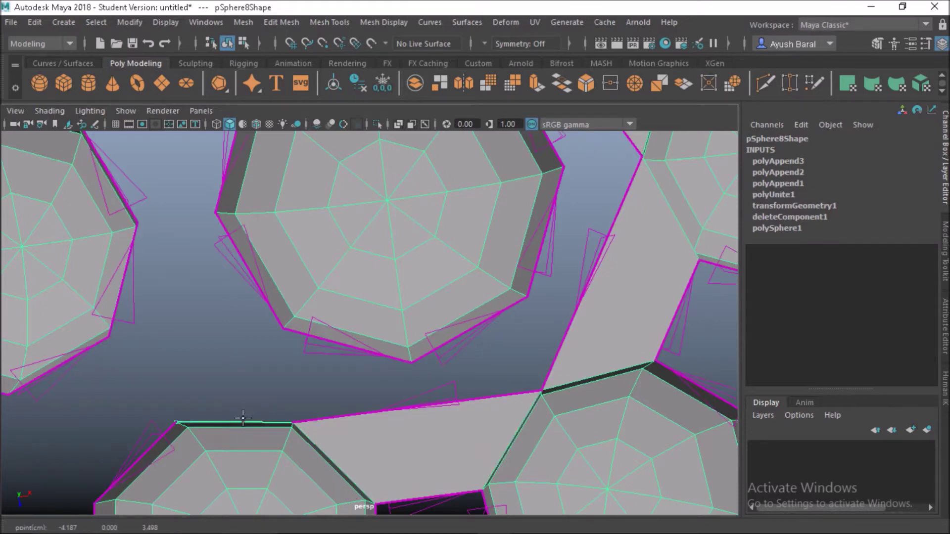
{"action": "left_click", "coordinate": [122, 282]}
{"action": "middle_click_drag", "start_coordinate": [204, 263], "coordinate": [323, 433], "text": "alt"}
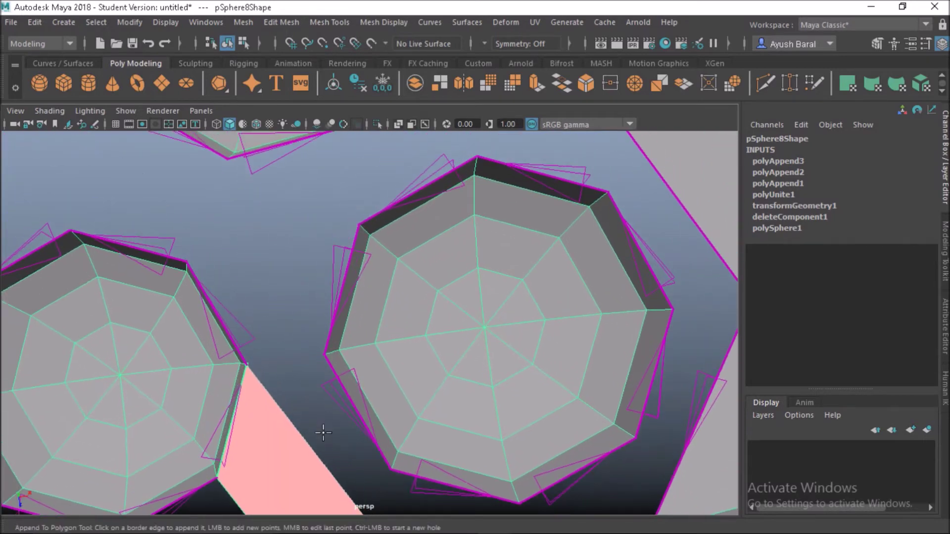
{"action": "key", "text": "Return"}
{"action": "left_click", "coordinate": [215, 313]}
{"action": "middle_click_drag", "start_coordinate": [215, 313], "coordinate": [297, 424], "text": "alt"}
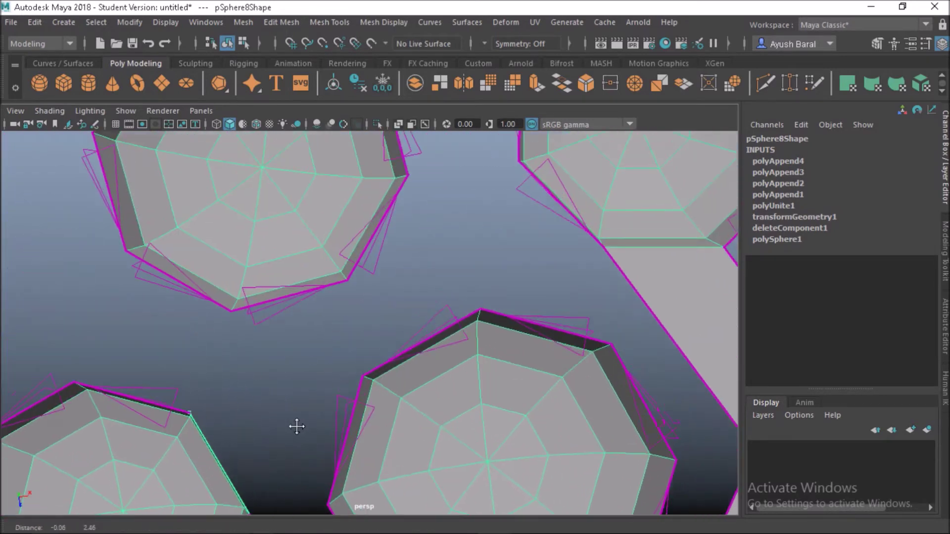
{"action": "left_click", "coordinate": [282, 299]}
{"action": "key", "text": "Return"}
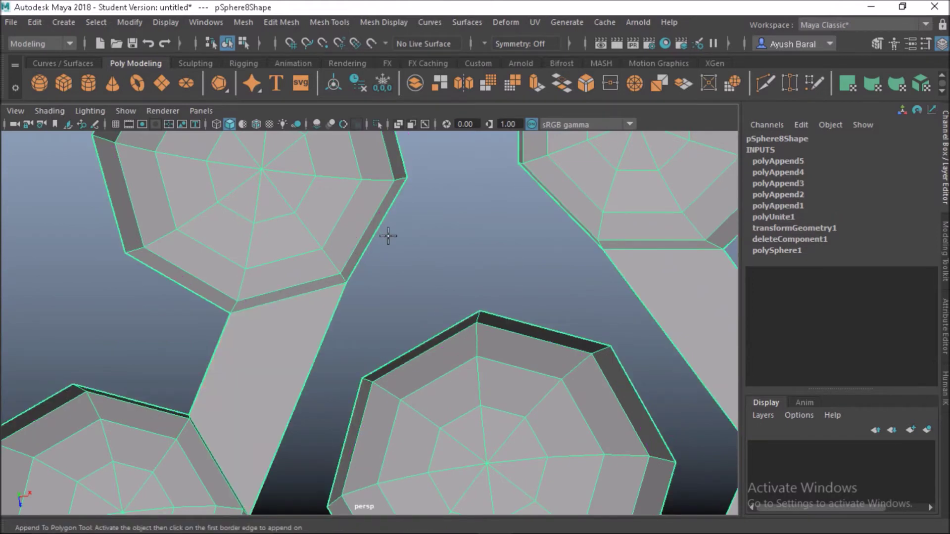
Append a face between the facing rim edges of the upper-left and upper-right bowls
{"action": "scroll", "coordinate": [388, 236], "scroll_direction": "down", "scroll_amount": 5}
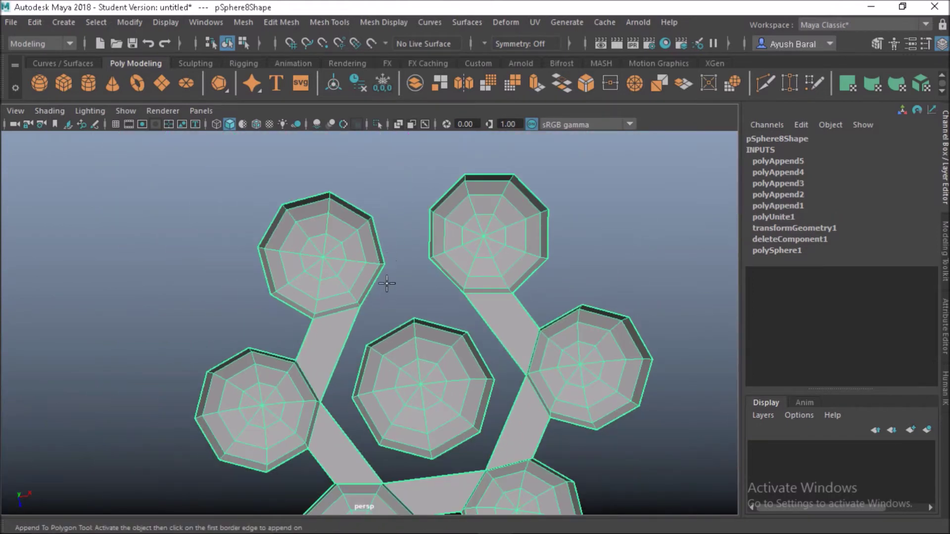
{"action": "scroll", "coordinate": [381, 279], "scroll_direction": "up", "scroll_amount": 5}
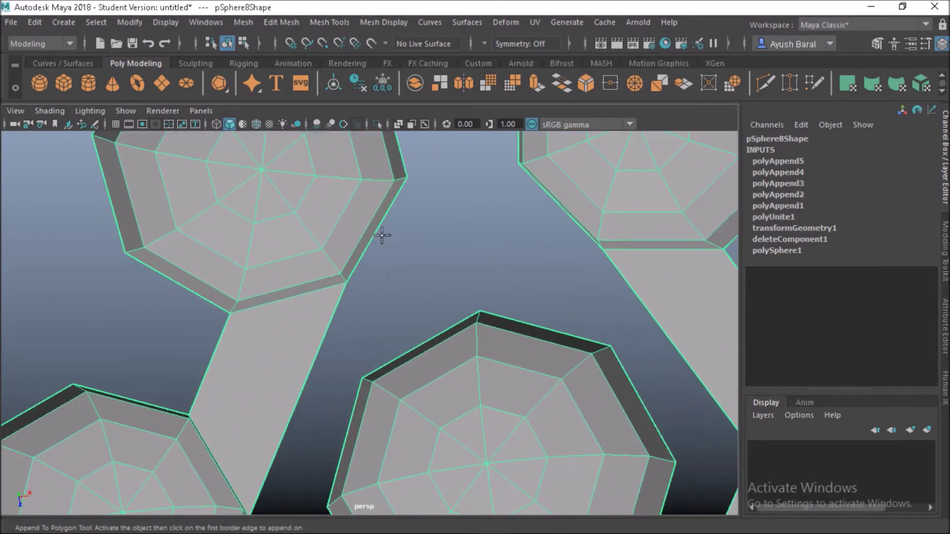
{"action": "left_click", "coordinate": [382, 224]}
{"action": "left_click", "coordinate": [562, 206]}
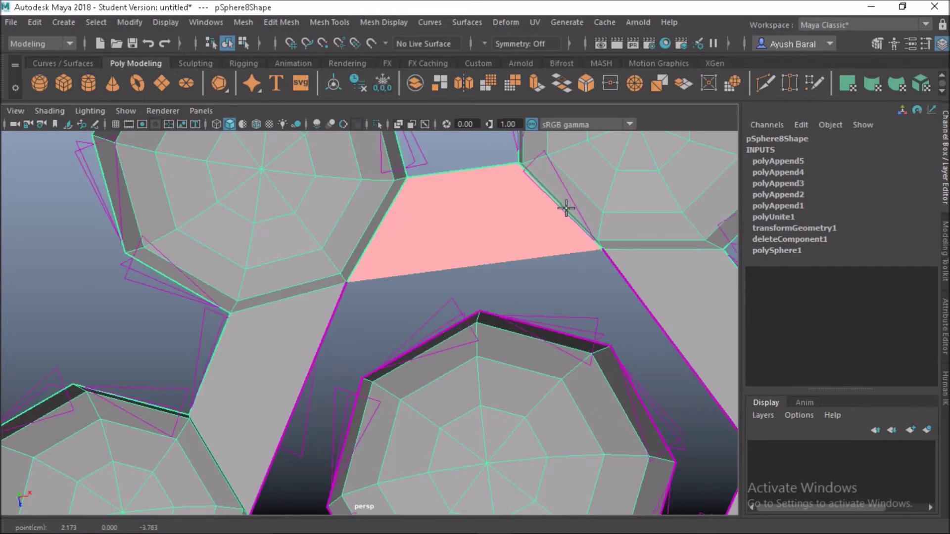
{"action": "key", "text": "Return"}
{"action": "scroll", "coordinate": [483, 358], "scroll_direction": "down", "scroll_amount": 5}
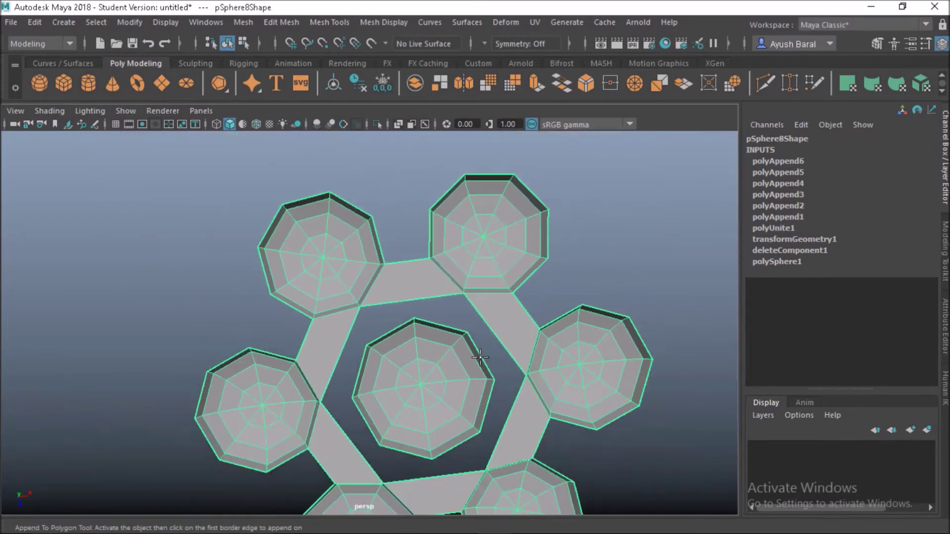
{"action": "middle_click_drag", "start_coordinate": [509, 328], "coordinate": [388, 331], "text": "alt"}
{"action": "right_click_drag", "start_coordinate": [388, 331], "coordinate": [435, 250], "text": "alt"}
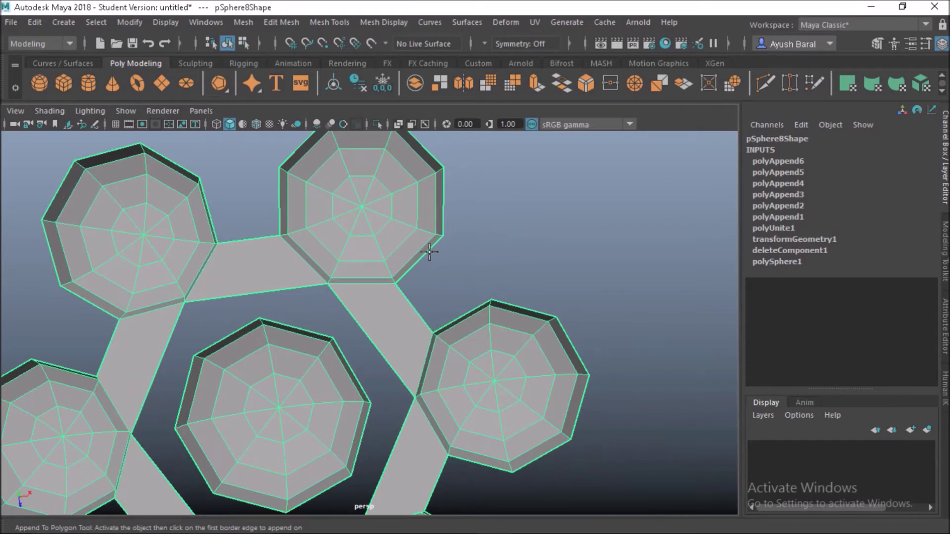
{"action": "left_click", "coordinate": [430, 249]}
{"action": "left_click", "coordinate": [460, 323]}
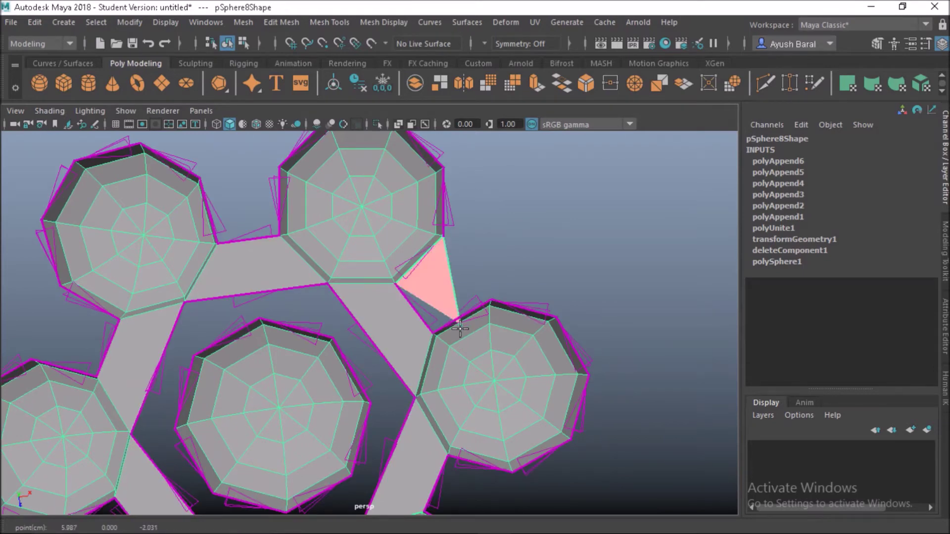
{"action": "key", "text": "ctrl+z"}
Append a second, outer face between the upper-right and right bowls, and another between the right and lower-right bowls
{"action": "left_click", "coordinate": [429, 252]}
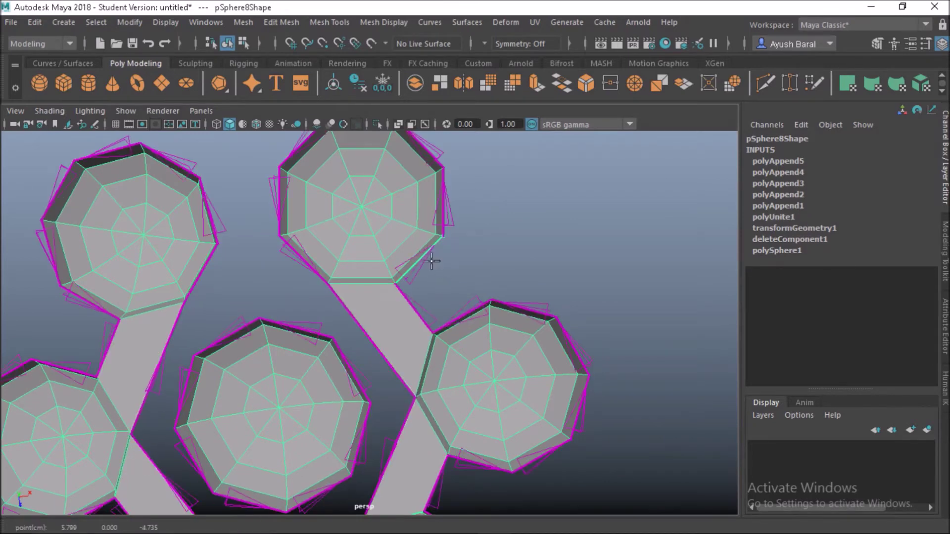
{"action": "left_click", "coordinate": [461, 320]}
{"action": "middle_click_drag", "start_coordinate": [455, 386], "coordinate": [454, 292], "text": "alt"}
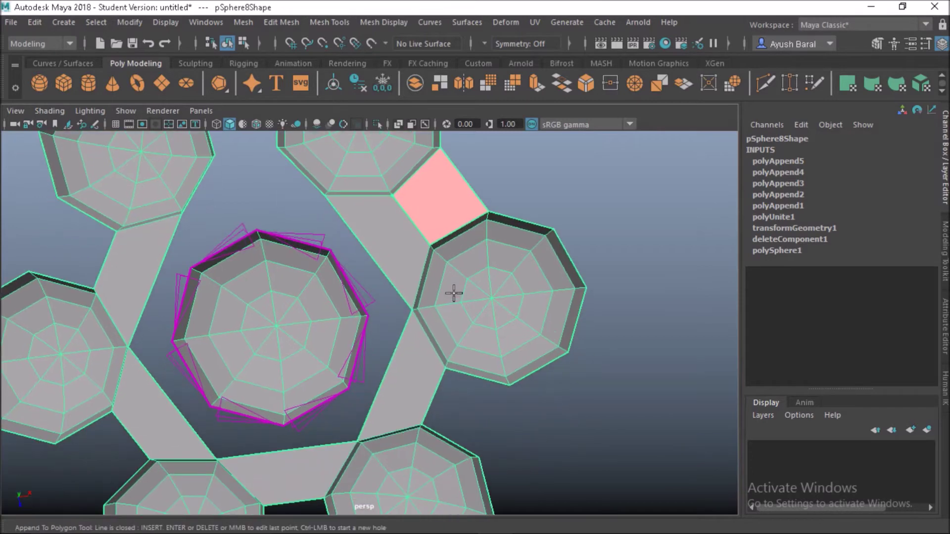
{"action": "key", "text": "Return"}
{"action": "left_click", "coordinate": [477, 376]}
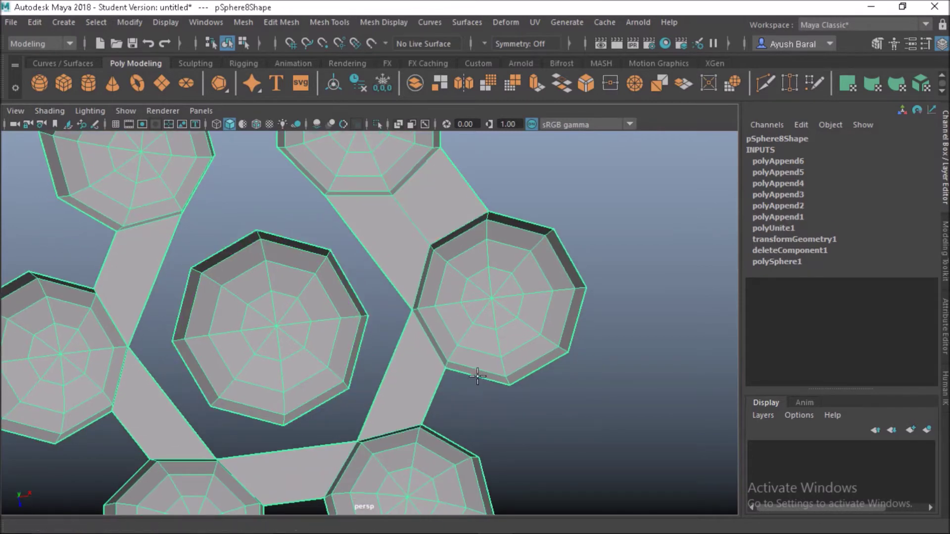
{"action": "middle_click_drag", "start_coordinate": [452, 433], "coordinate": [465, 376], "text": "alt"}
{"action": "scroll", "coordinate": [463, 380], "scroll_direction": "up", "scroll_amount": 3}
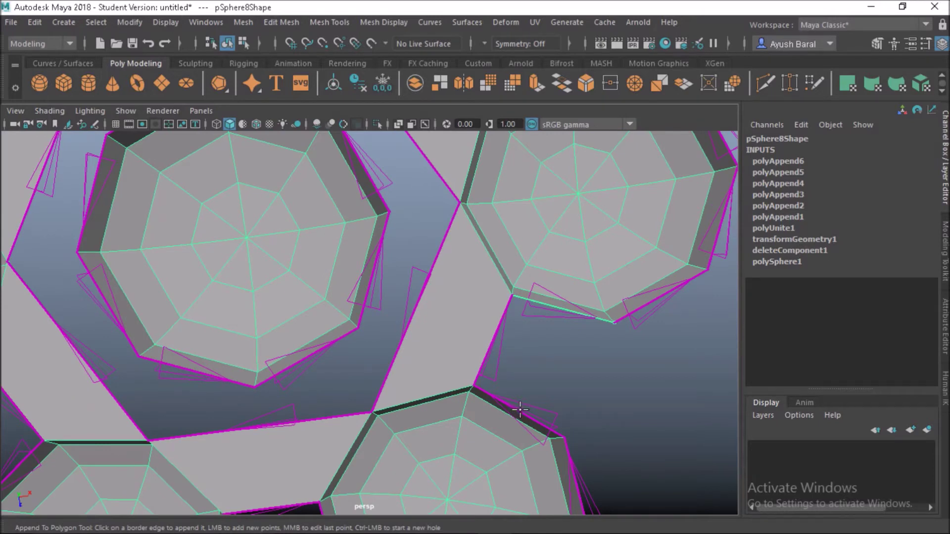
{"action": "left_click", "coordinate": [520, 409]}
{"action": "key", "text": "Return"}
Append outer faces between the lower-right and lower-left bowls and between the lower-left and left bowls, beside the existing connecting faces
{"action": "scroll", "coordinate": [487, 414], "scroll_direction": "down", "scroll_amount": 3}
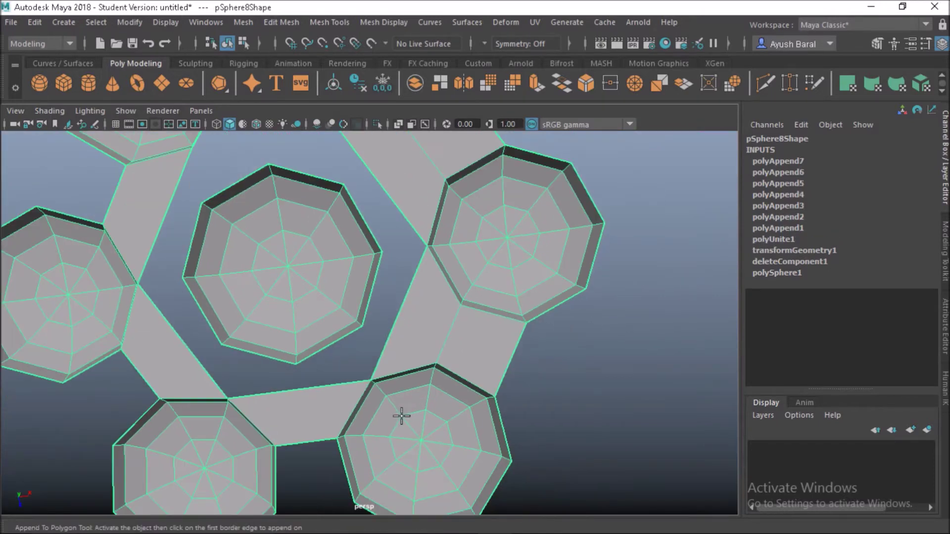
{"action": "middle_click_drag", "start_coordinate": [402, 424], "coordinate": [474, 333], "text": "alt"}
{"action": "scroll", "coordinate": [482, 381], "scroll_direction": "up", "scroll_amount": 3}
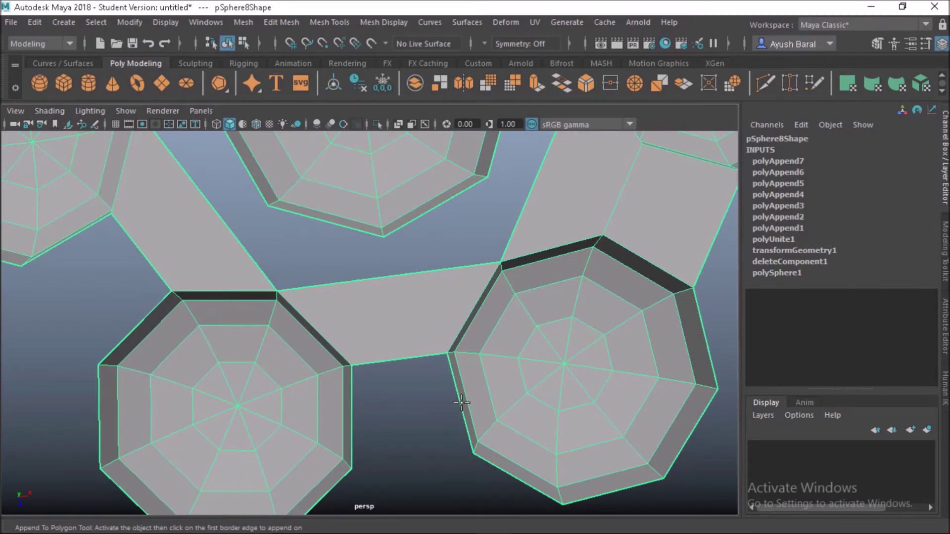
{"action": "left_click", "coordinate": [461, 403]}
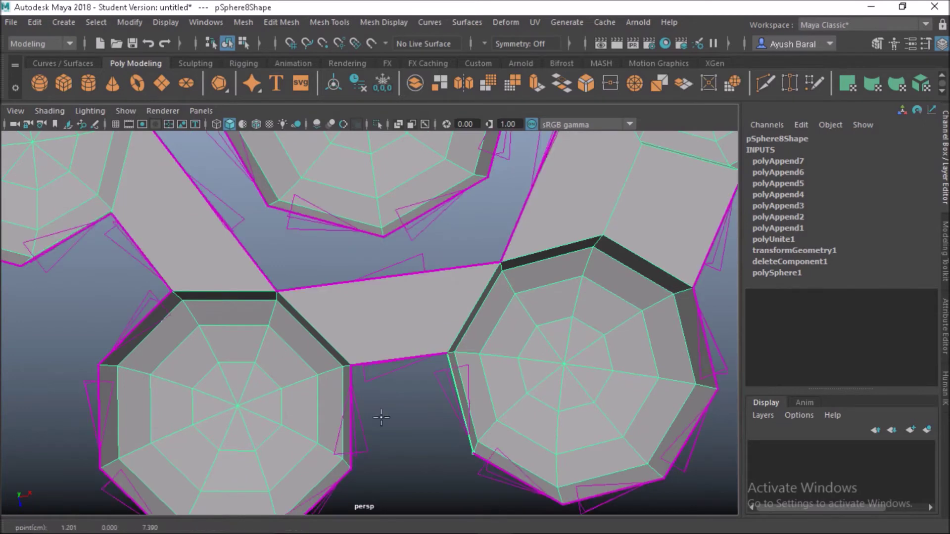
{"action": "left_click", "coordinate": [350, 409]}
{"action": "middle_click_drag", "start_coordinate": [295, 365], "coordinate": [409, 420], "text": "alt"}
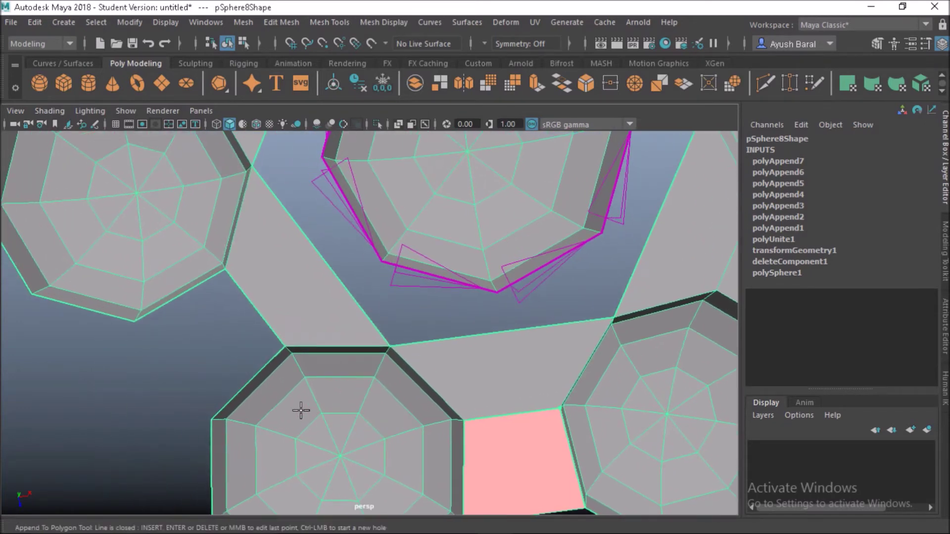
{"action": "key", "text": "Return"}
{"action": "left_click", "coordinate": [242, 384]}
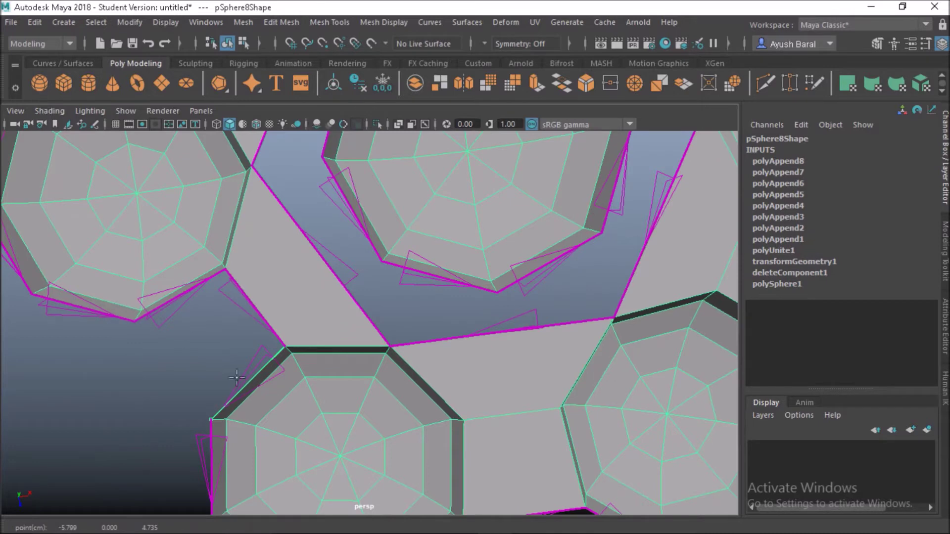
{"action": "left_click", "coordinate": [190, 293]}
{"action": "key", "text": "Return"}
Append an outer face between the left and upper-left bowls, alongside their inner connecting face
{"action": "scroll", "coordinate": [233, 305], "scroll_direction": "down", "scroll_amount": 4}
{"action": "middle_click_drag", "start_coordinate": [332, 309], "coordinate": [365, 435], "text": "alt"}
{"action": "scroll", "coordinate": [324, 415], "scroll_direction": "up", "scroll_amount": 4}
{"action": "left_click", "coordinate": [222, 377]}
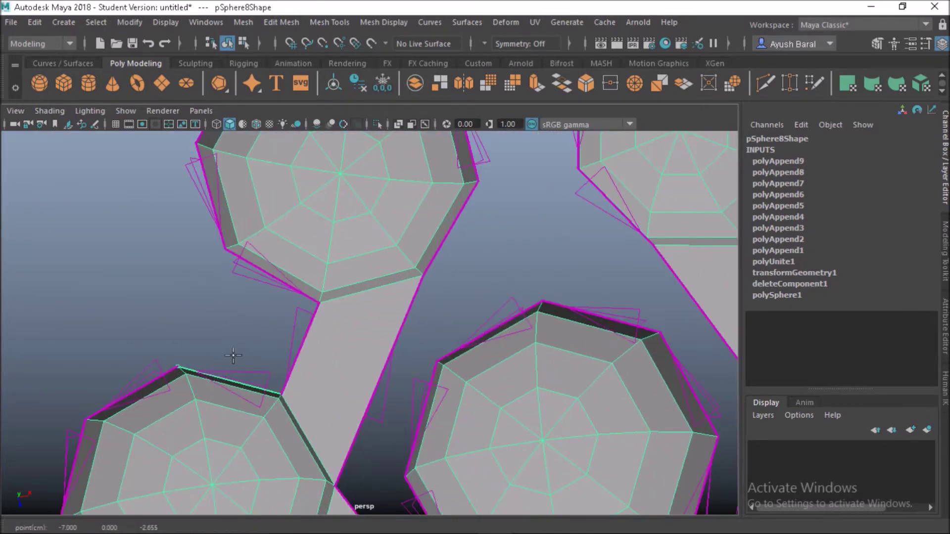
{"action": "left_click", "coordinate": [281, 280]}
{"action": "scroll", "coordinate": [308, 350], "scroll_direction": "down", "scroll_amount": 2}
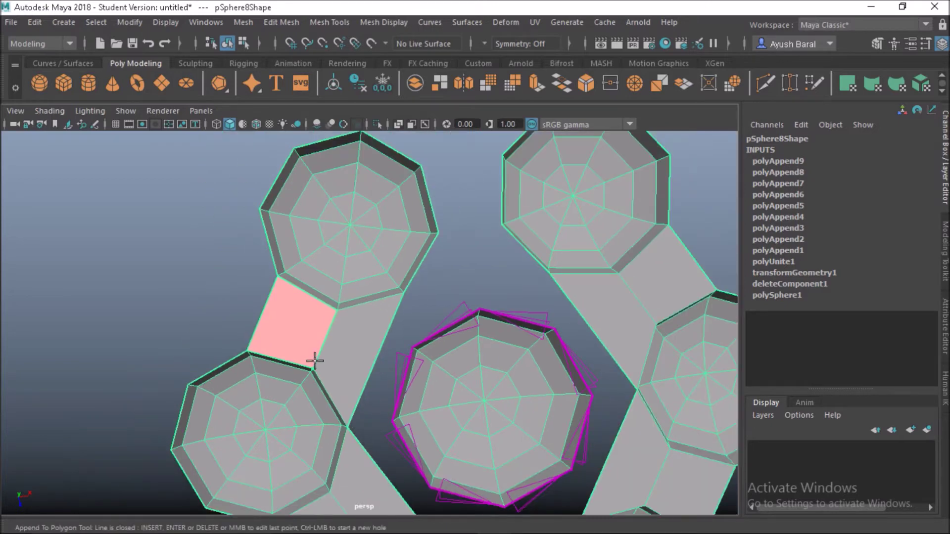
{"action": "key", "text": "Return"}
{"action": "scroll", "coordinate": [379, 326], "scroll_direction": "down", "scroll_amount": 4}
{"action": "scroll", "coordinate": [397, 310], "scroll_direction": "up", "scroll_amount": 8}
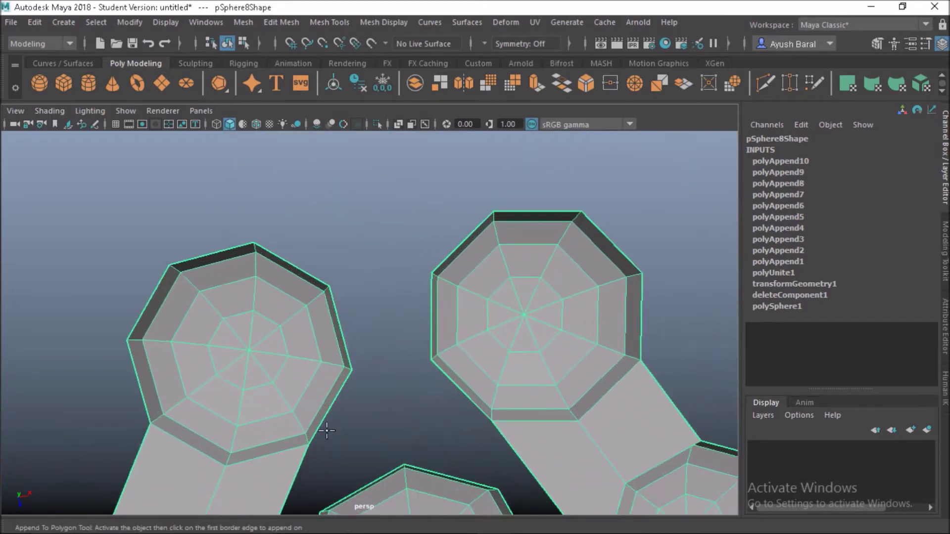
Append a face between the facing rim edges of the upper-left and upper-right bowls, plus an outer face beside it
{"action": "left_click", "coordinate": [299, 342]}
{"action": "left_click", "coordinate": [522, 317]}
{"action": "key", "text": "Return"}
{"action": "scroll", "coordinate": [413, 308], "scroll_direction": "down", "scroll_amount": 5}
{"action": "left_click", "coordinate": [461, 241]}
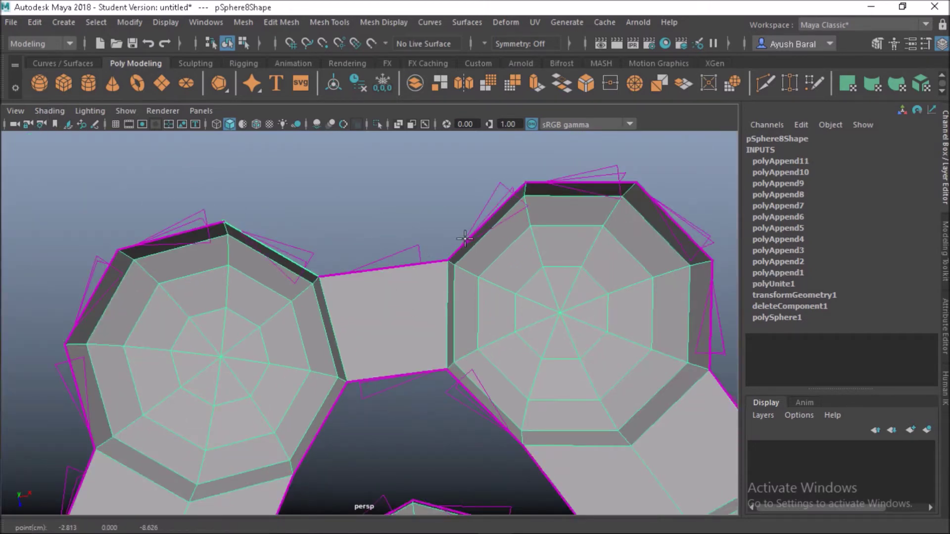
{"action": "left_click", "coordinate": [487, 223]}
{"action": "key", "text": "Return"}
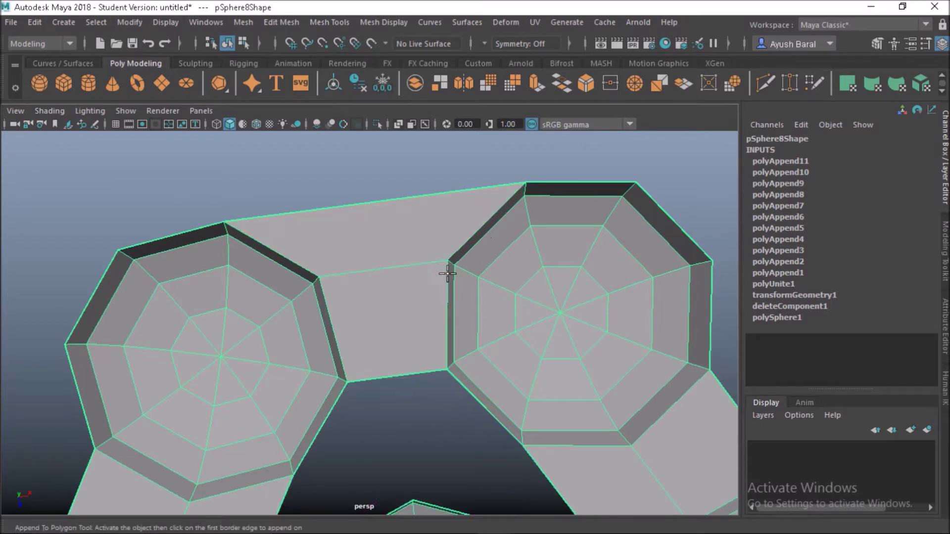
Append another outer face between the upper-right and right bowls to extend their connecting strip outward
{"action": "scroll", "coordinate": [448, 274], "scroll_direction": "down", "scroll_amount": 5}
{"action": "middle_click_drag", "start_coordinate": [361, 416], "coordinate": [288, 333], "text": "alt"}
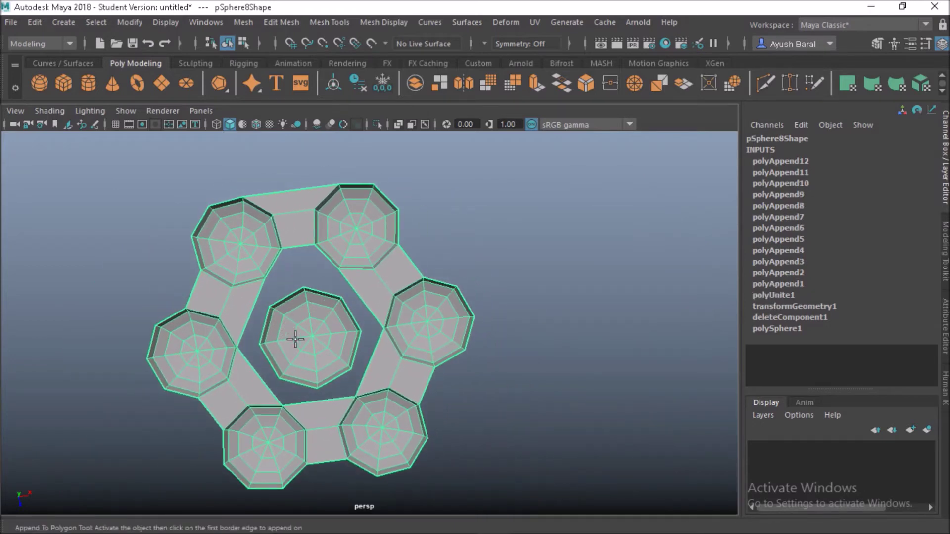
{"action": "scroll", "coordinate": [471, 214], "scroll_direction": "up", "scroll_amount": 3}
{"action": "left_click", "coordinate": [417, 165]}
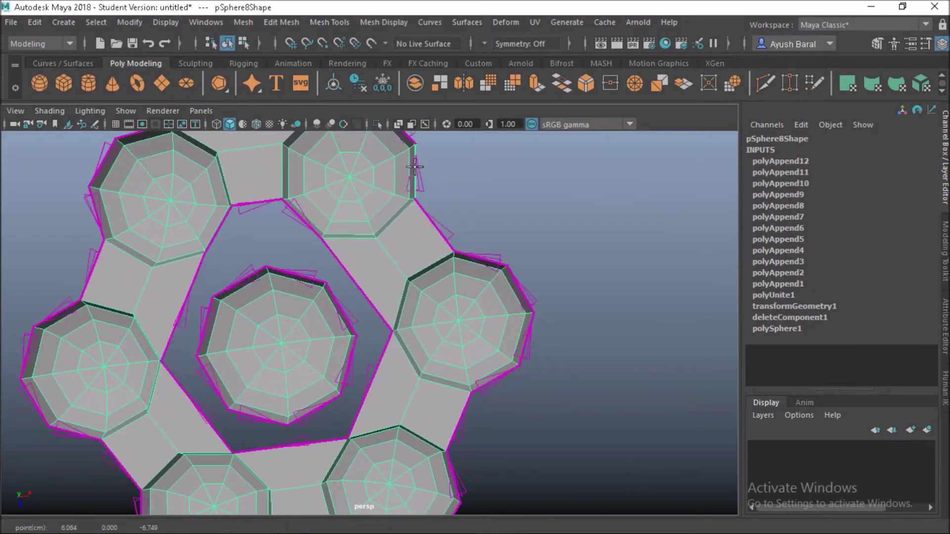
{"action": "left_click", "coordinate": [473, 257]}
{"action": "middle_click_drag", "start_coordinate": [486, 391], "coordinate": [488, 312], "text": "alt"}
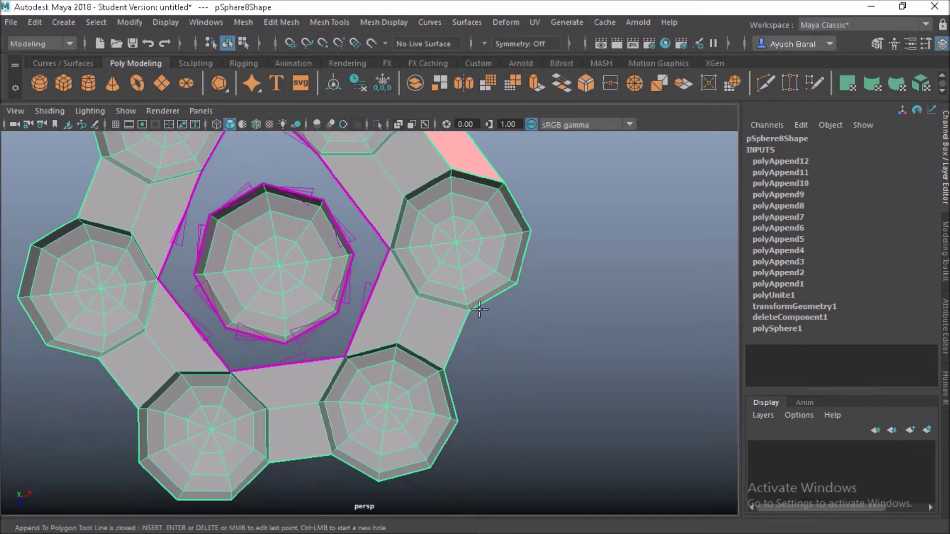
{"action": "key", "text": "Return"}
{"action": "left_click", "coordinate": [458, 406]}
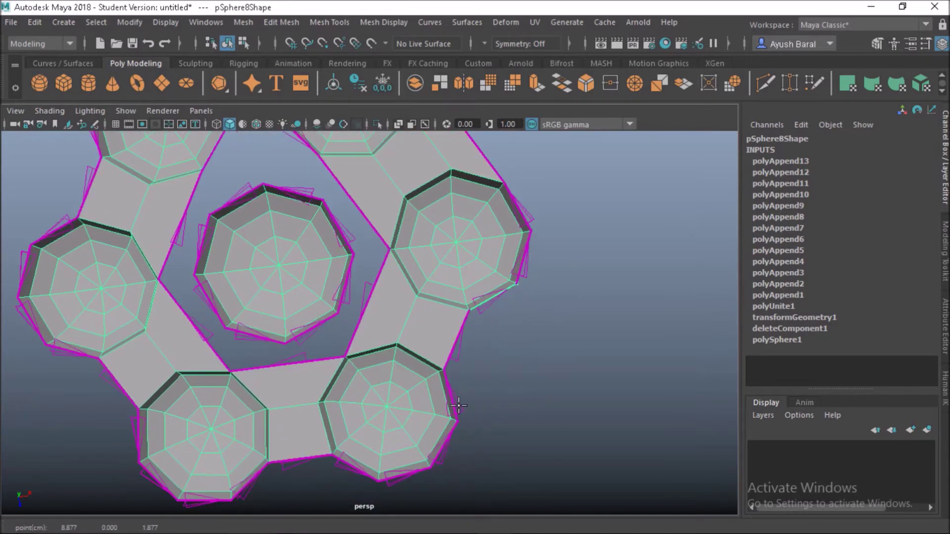
{"action": "left_click", "coordinate": [452, 400]}
{"action": "middle_click_drag", "start_coordinate": [471, 365], "coordinate": [483, 381], "text": "alt"}
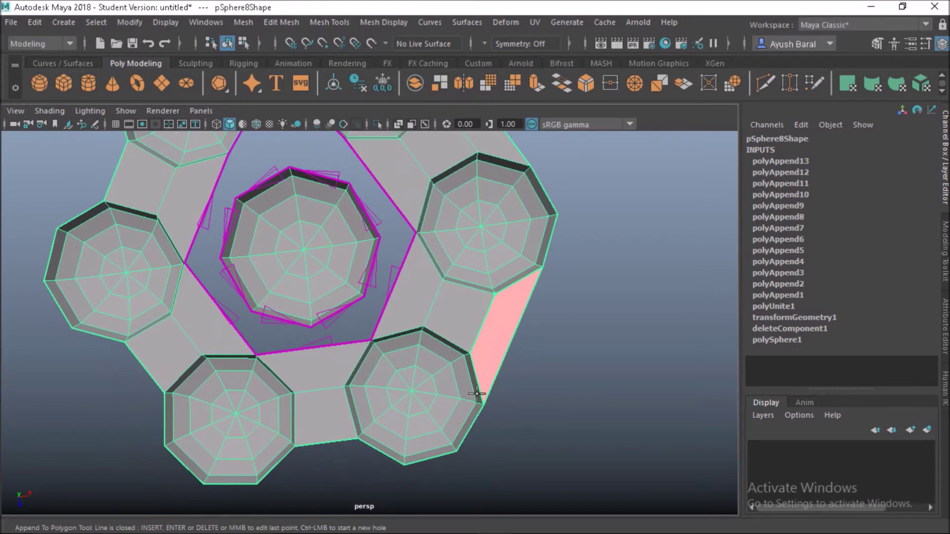
{"action": "key", "text": "Return"}
{"action": "scroll", "coordinate": [372, 460], "scroll_direction": "up", "scroll_amount": 3}
{"action": "middle_click_drag", "start_coordinate": [371, 462], "coordinate": [441, 380], "text": "alt"}
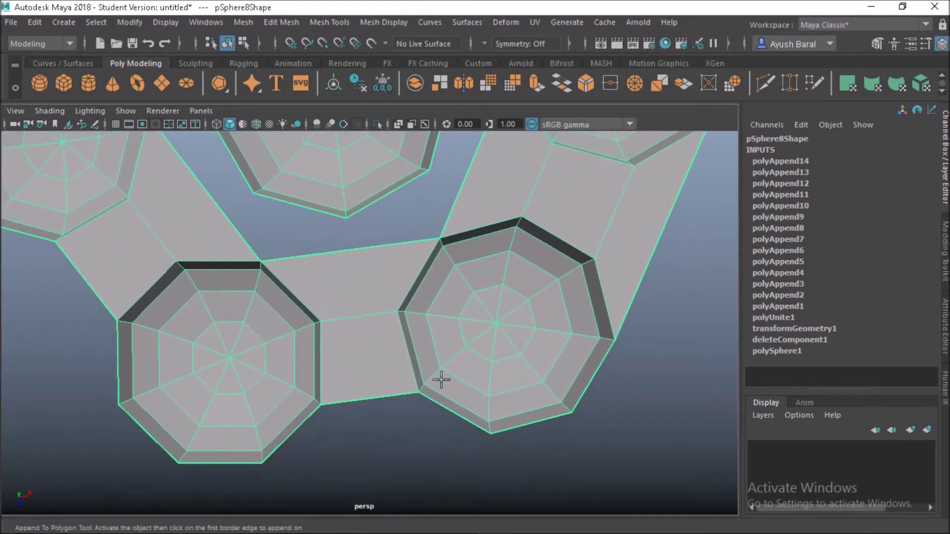
{"action": "left_click", "coordinate": [449, 411]}
{"action": "left_click", "coordinate": [294, 439]}
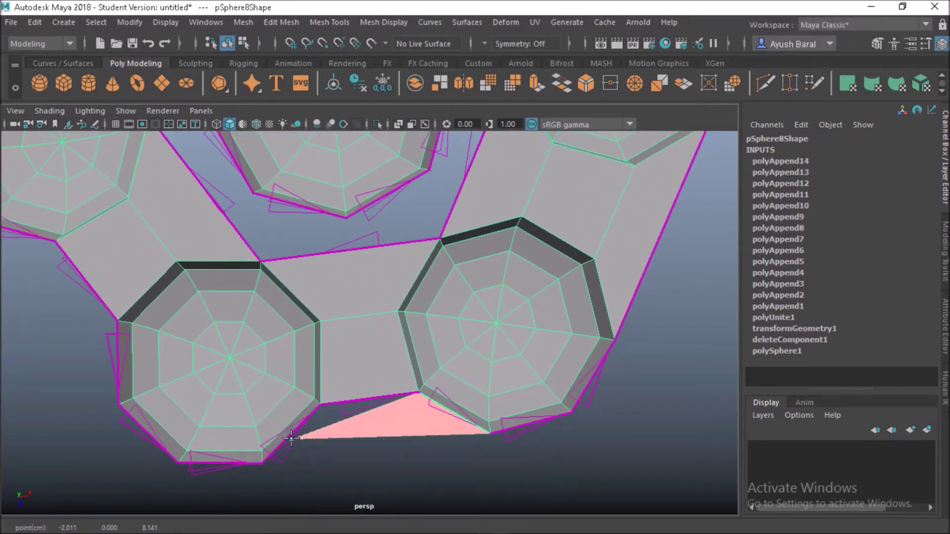
{"action": "key", "text": "ctrl+z"}
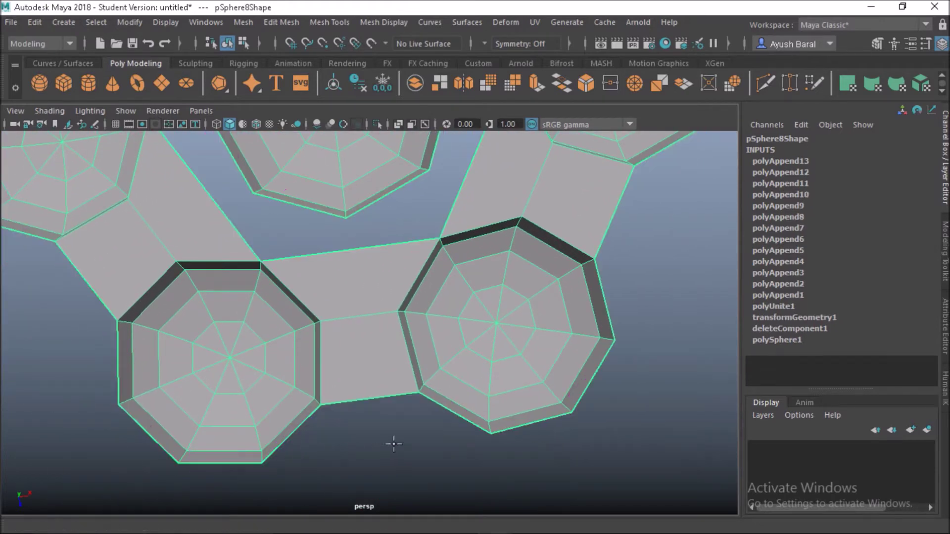
Append an outermost face between the lower rim edges of the lower-right and lower-left bowls
{"action": "left_click", "coordinate": [454, 413]}
{"action": "left_click", "coordinate": [290, 433]}
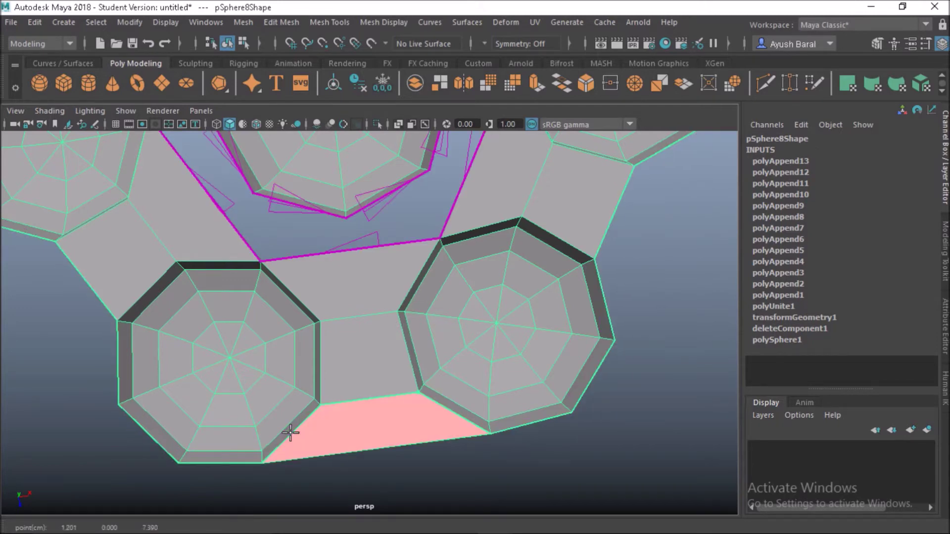
{"action": "key", "text": "Return"}
Append outermost faces from the left bowl's rim to the lower-left bowl and to the upper-left bowl
{"action": "scroll", "coordinate": [272, 387], "scroll_direction": "down", "scroll_amount": 5}
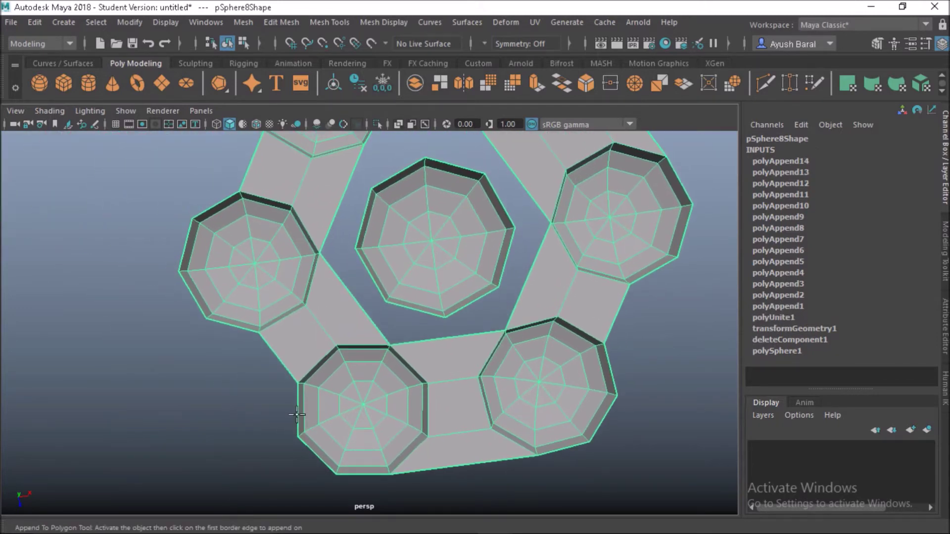
{"action": "left_click", "coordinate": [247, 330]}
{"action": "left_click", "coordinate": [240, 325]}
{"action": "middle_click_drag", "start_coordinate": [306, 290], "coordinate": [314, 346], "text": "alt"}
{"action": "key", "text": "Return"}
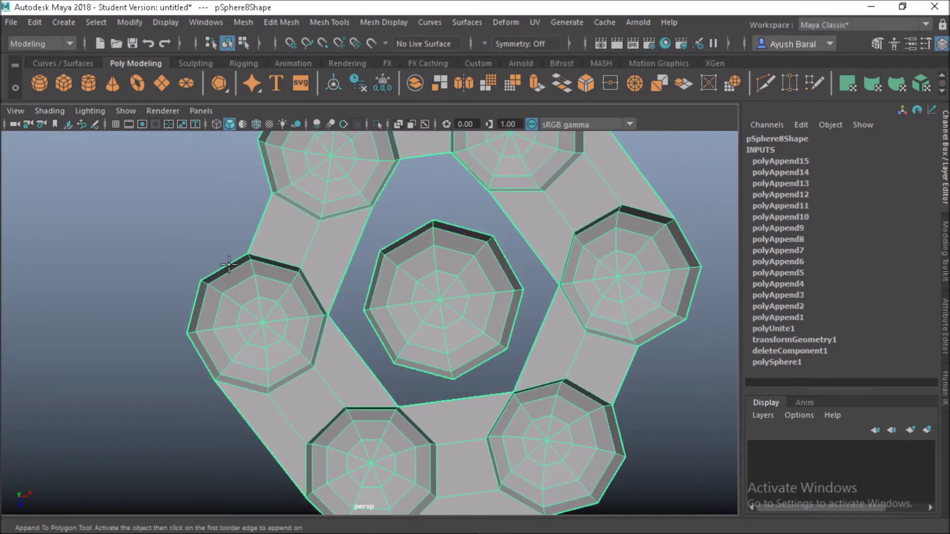
{"action": "left_click", "coordinate": [229, 265]}
{"action": "scroll", "coordinate": [306, 306], "scroll_direction": "up", "scroll_amount": 3}
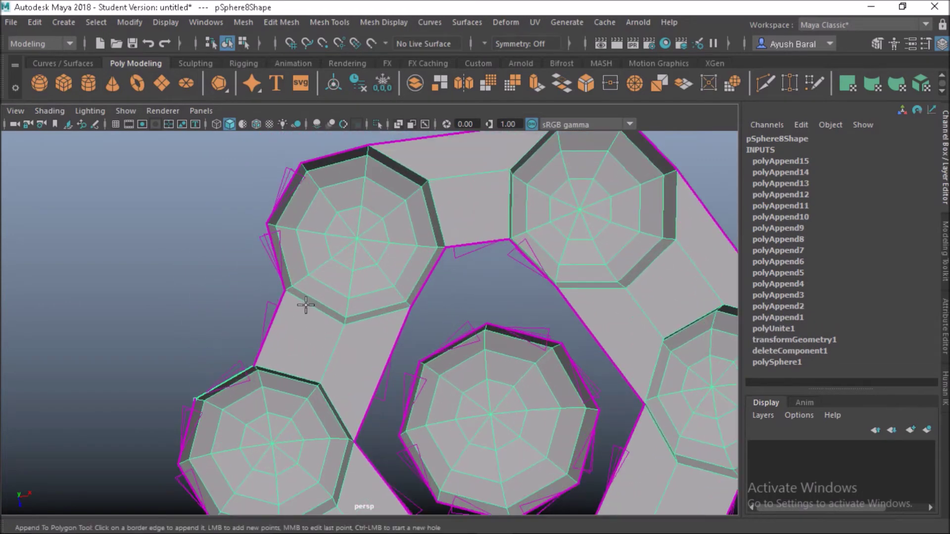
{"action": "left_click", "coordinate": [279, 265]}
{"action": "key", "text": "Return"}
Append an outermost face between the right and lower-right bowls, closing the outer outline on that side
{"action": "scroll", "coordinate": [335, 275], "scroll_direction": "down", "scroll_amount": 5}
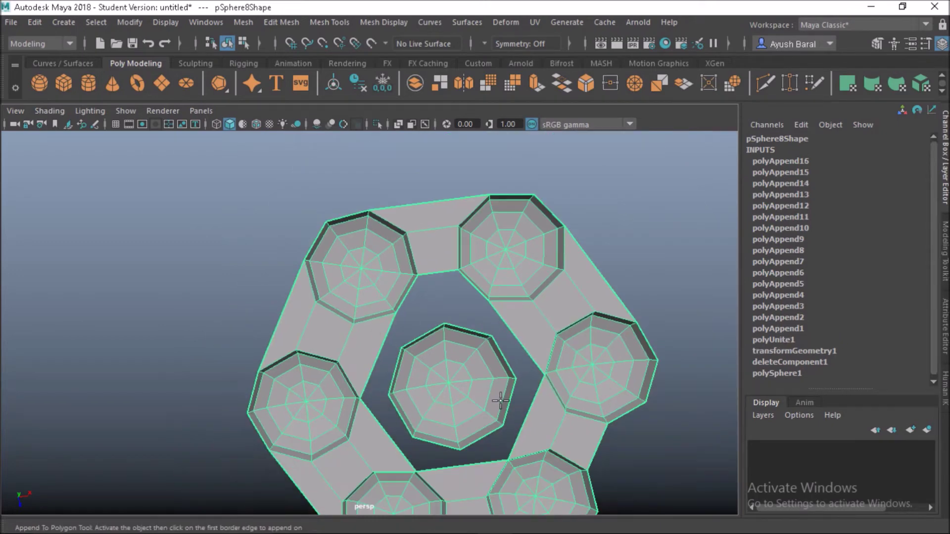
{"action": "middle_click_drag", "start_coordinate": [486, 388], "coordinate": [274, 293], "text": "alt"}
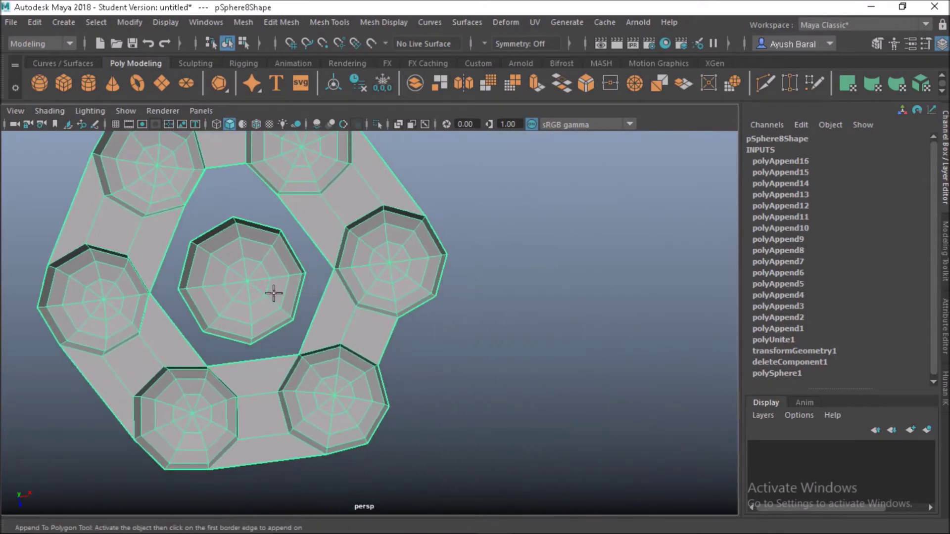
{"action": "left_click", "coordinate": [418, 308]}
{"action": "left_click", "coordinate": [384, 385]}
{"action": "key", "text": "Return"}
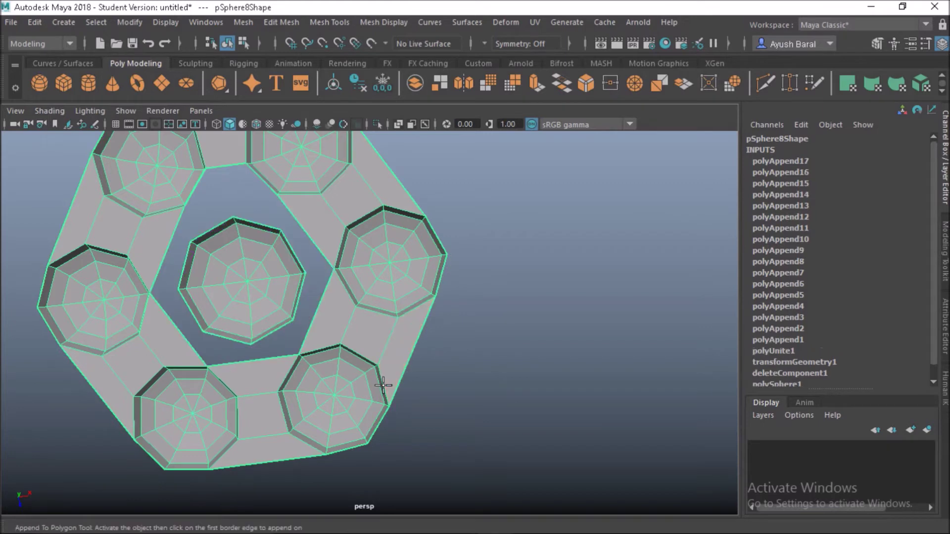
Append an inner face between the upper-left and upper-right bowls on the side facing the centre bowl
{"action": "scroll", "coordinate": [369, 404], "scroll_direction": "down", "scroll_amount": 4}
{"action": "middle_click_drag", "start_coordinate": [399, 299], "coordinate": [446, 365], "text": "alt"}
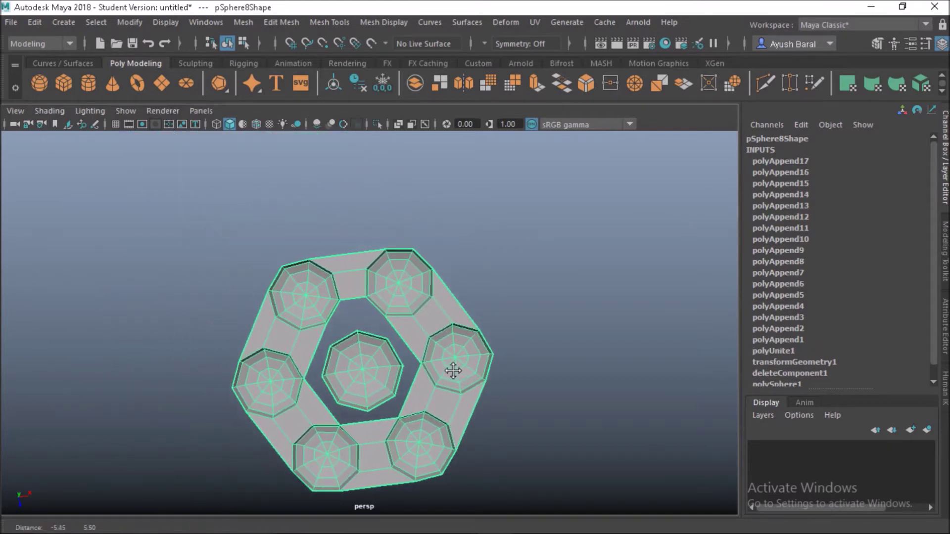
{"action": "scroll", "coordinate": [445, 365], "scroll_direction": "up", "scroll_amount": 5}
{"action": "left_click", "coordinate": [271, 320]}
{"action": "left_click", "coordinate": [396, 296]}
{"action": "key", "text": "Return"}
Insert an edge loop through the middle of the faces connecting the two lower bowls and those connecting the two upper bowls
{"action": "scroll", "coordinate": [391, 361], "scroll_direction": "down", "scroll_amount": 4}
{"action": "scroll", "coordinate": [353, 329], "scroll_direction": "up", "scroll_amount": 3}
{"action": "middle_click_drag", "start_coordinate": [353, 329], "coordinate": [363, 322], "text": "alt"}
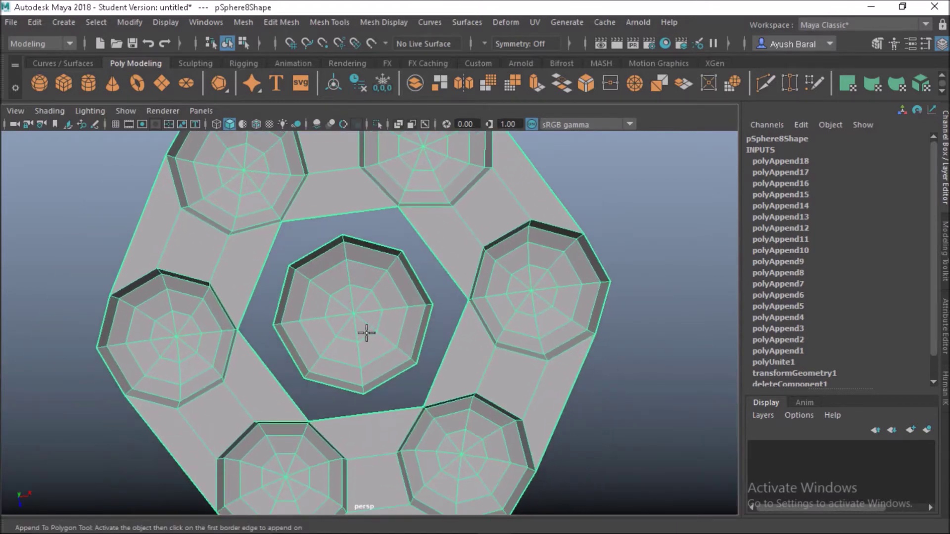
{"action": "left_click_drag", "start_coordinate": [378, 409], "coordinate": [372, 380], "text": "alt"}
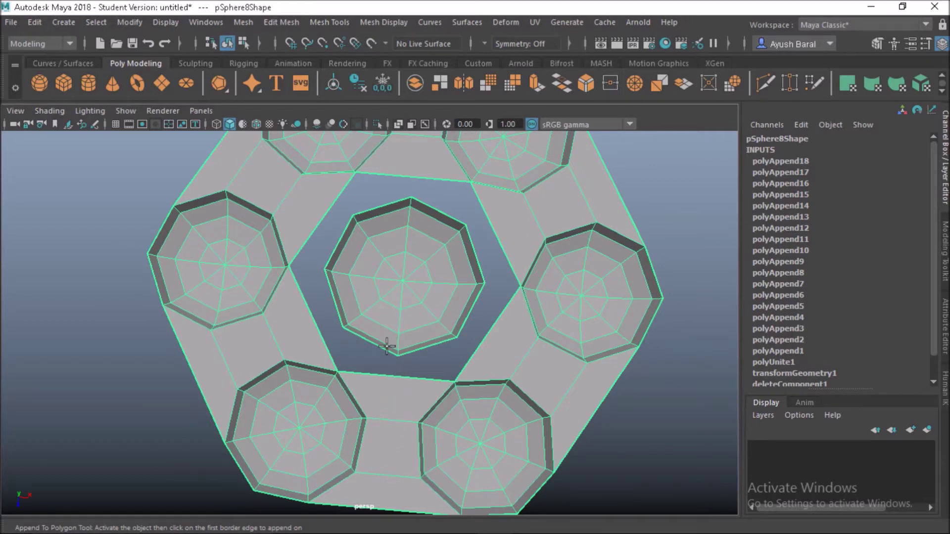
{"action": "left_click_drag", "start_coordinate": [432, 403], "coordinate": [420, 384], "text": "alt"}
{"action": "right_click_drag", "start_coordinate": [420, 384], "coordinate": [413, 80]}
{"action": "key", "text": "q"}
{"action": "left_click", "coordinate": [429, 384]}
{"action": "left_click_drag", "start_coordinate": [456, 414], "coordinate": [460, 342], "text": "alt"}
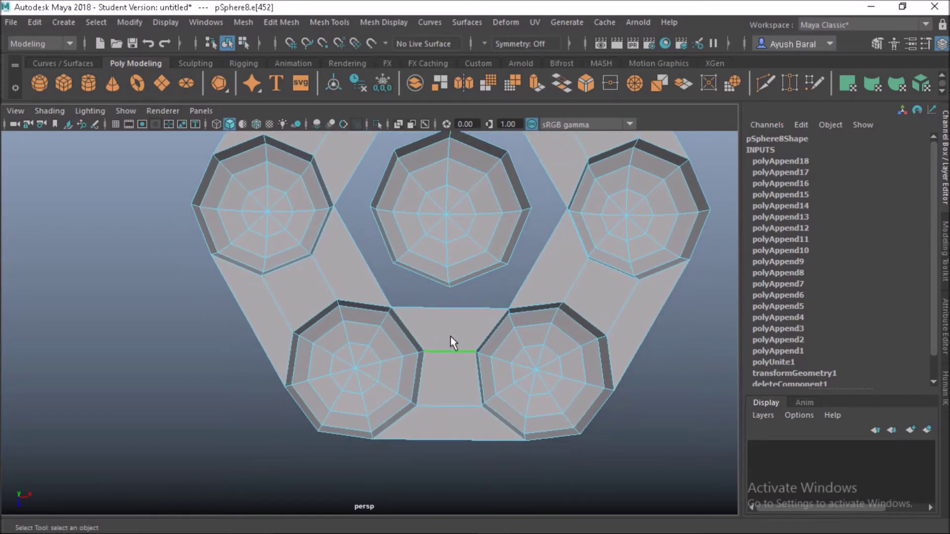
{"action": "right_click_drag", "start_coordinate": [450, 336], "coordinate": [426, 397], "text": "shift"}
{"action": "middle_click_drag", "start_coordinate": [491, 187], "coordinate": [492, 352], "text": "alt"}
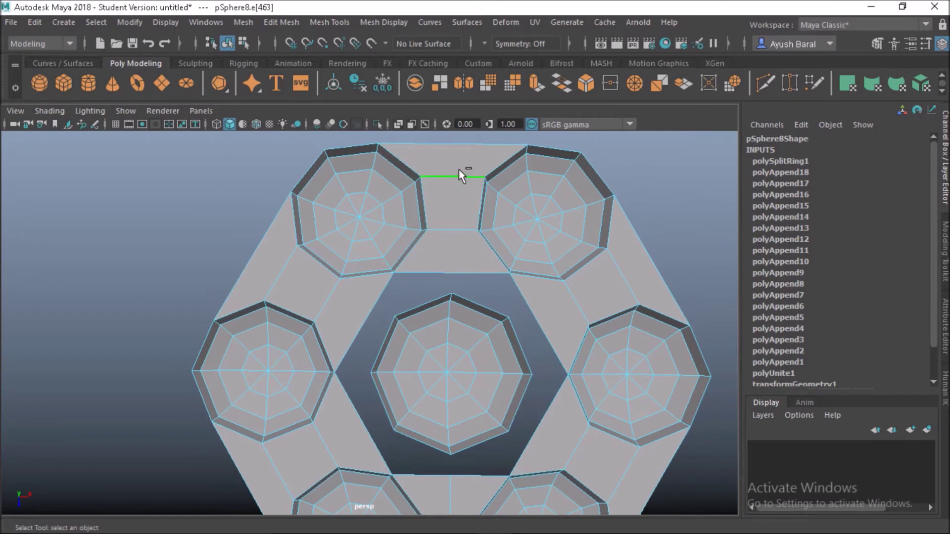
{"action": "right_click_drag", "start_coordinate": [459, 170], "coordinate": [441, 253], "text": "shift"}
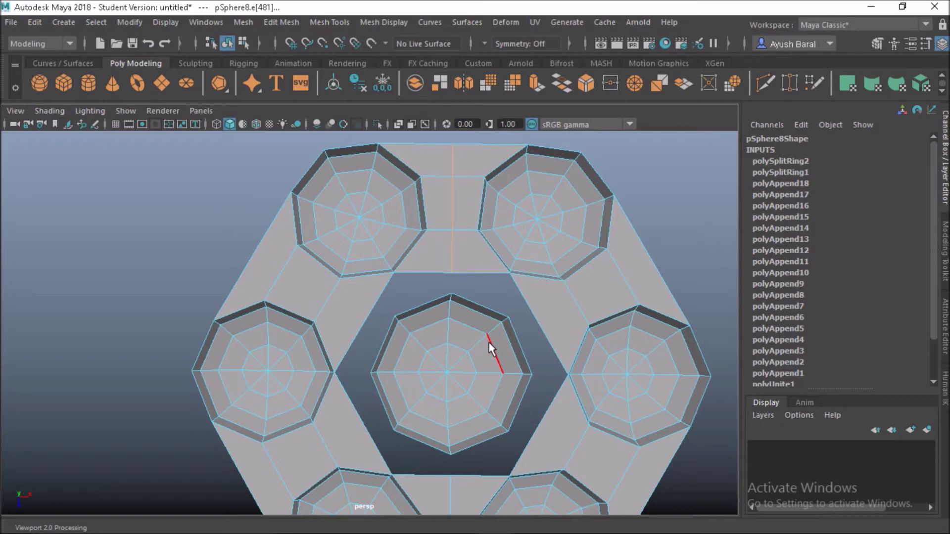
Bridge the centre bowl's two lower rim edges to the two split edges between the lower bowls
{"action": "middle_click_drag", "start_coordinate": [489, 343], "coordinate": [503, 250], "text": "alt"}
{"action": "scroll", "coordinate": [502, 250], "scroll_direction": "up", "scroll_amount": 2}
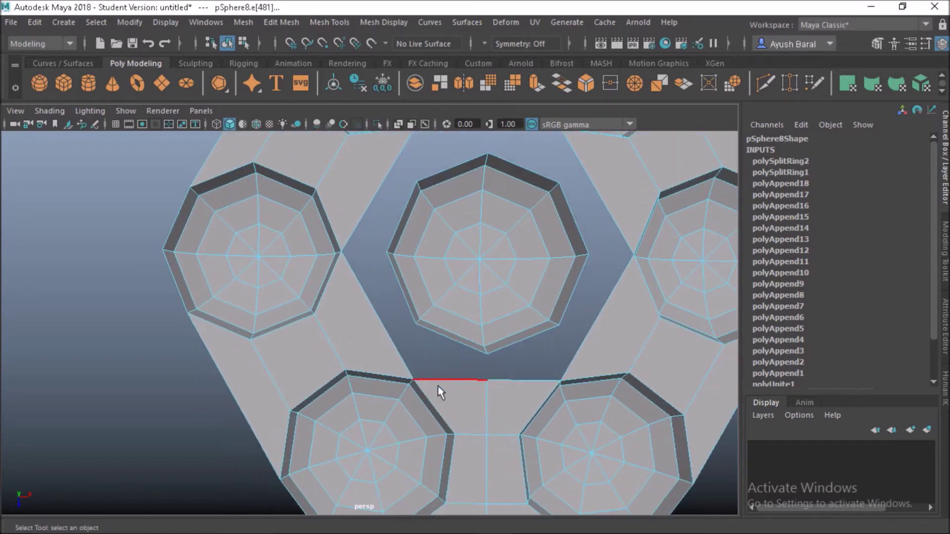
{"action": "left_click", "coordinate": [462, 342]}
{"action": "right_click_drag", "start_coordinate": [469, 262], "coordinate": [459, 432], "text": "shift"}
{"action": "left_click", "coordinate": [508, 367]}
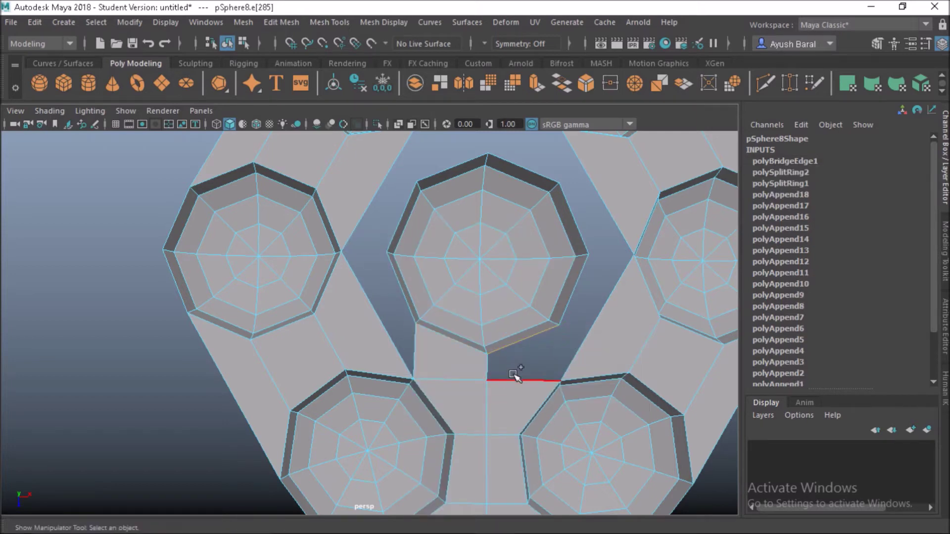
{"action": "right_click_drag", "start_coordinate": [528, 262], "coordinate": [493, 426], "text": "shift"}
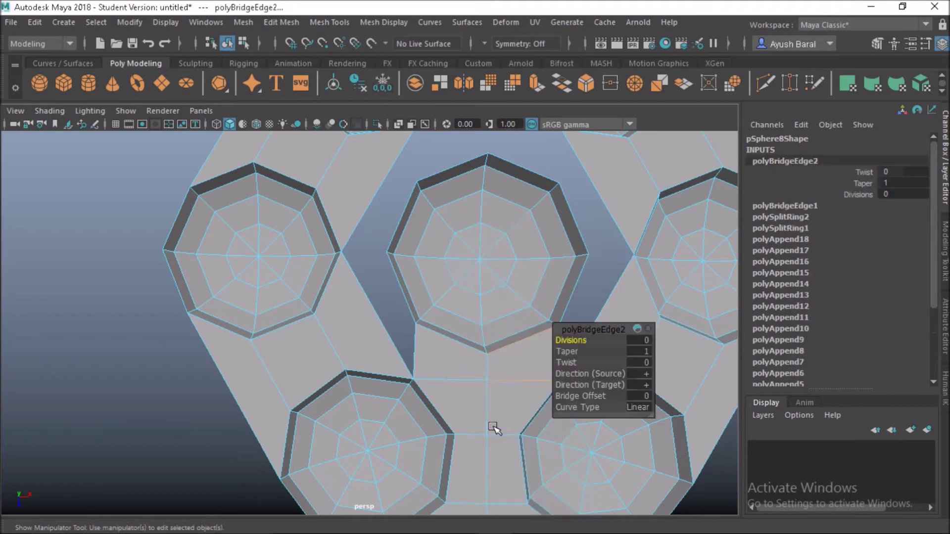
Bridge the centre bowl's two upper rim edges to the two split edges between the upper bowls
{"action": "middle_click_drag", "start_coordinate": [494, 255], "coordinate": [371, 432], "text": "alt"}
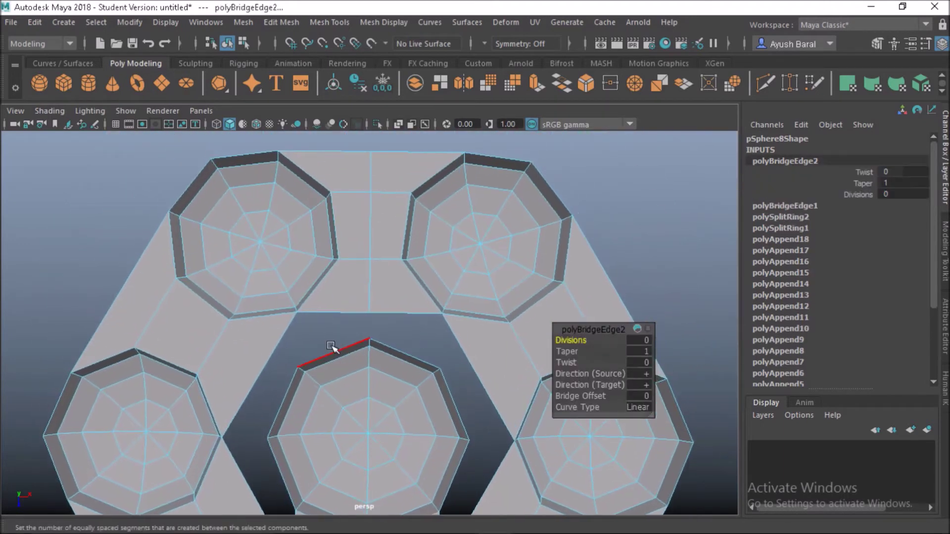
{"action": "left_click", "coordinate": [330, 353]}
{"action": "left_click", "coordinate": [331, 312], "text": "shift"}
{"action": "right_click_drag", "start_coordinate": [358, 262], "coordinate": [325, 435], "text": "shift"}
{"action": "left_click", "coordinate": [405, 313]}
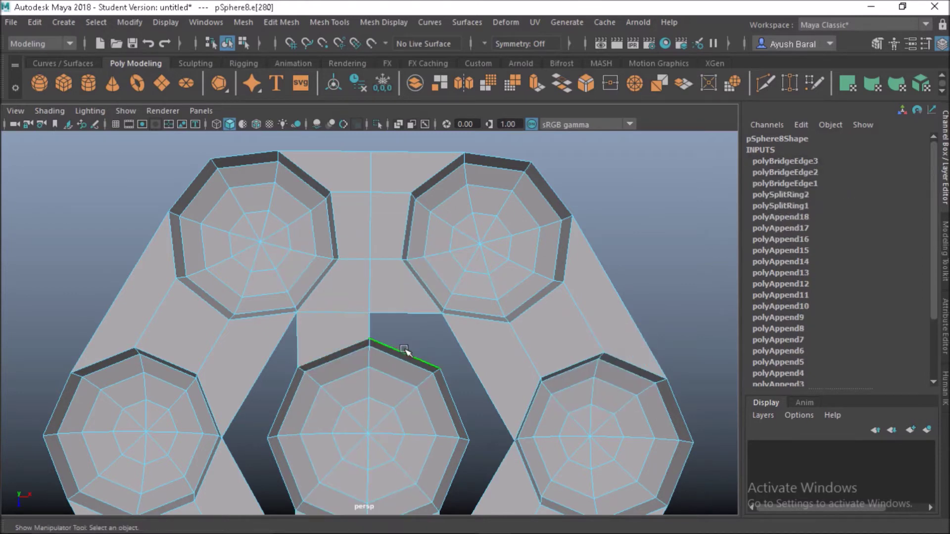
{"action": "right_click_drag", "start_coordinate": [408, 262], "coordinate": [386, 433], "text": "shift"}
Bridge the centre bowl's lower-right and lower-left rim edges to the adjacent inner edges of the surrounding ring
{"action": "middle_click_drag", "start_coordinate": [454, 391], "coordinate": [417, 322], "text": "alt"}
{"action": "left_click", "coordinate": [416, 413]}
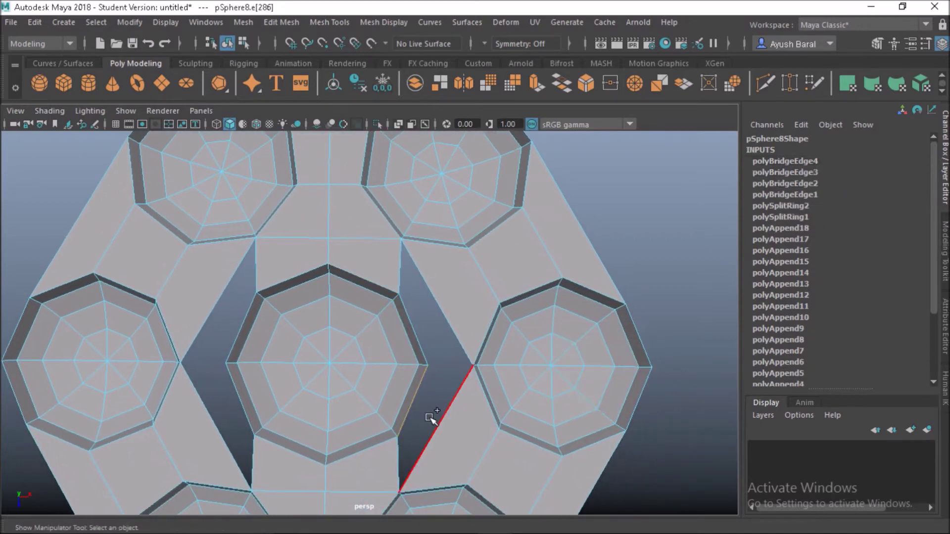
{"action": "left_click", "coordinate": [437, 418], "text": "shift"}
{"action": "right_click_drag", "start_coordinate": [451, 364], "coordinate": [420, 434], "text": "shift"}
{"action": "left_click", "coordinate": [230, 390]}
{"action": "left_click", "coordinate": [209, 397], "text": "shift"}
{"action": "right_click_drag", "start_coordinate": [214, 297], "coordinate": [193, 429], "text": "shift"}
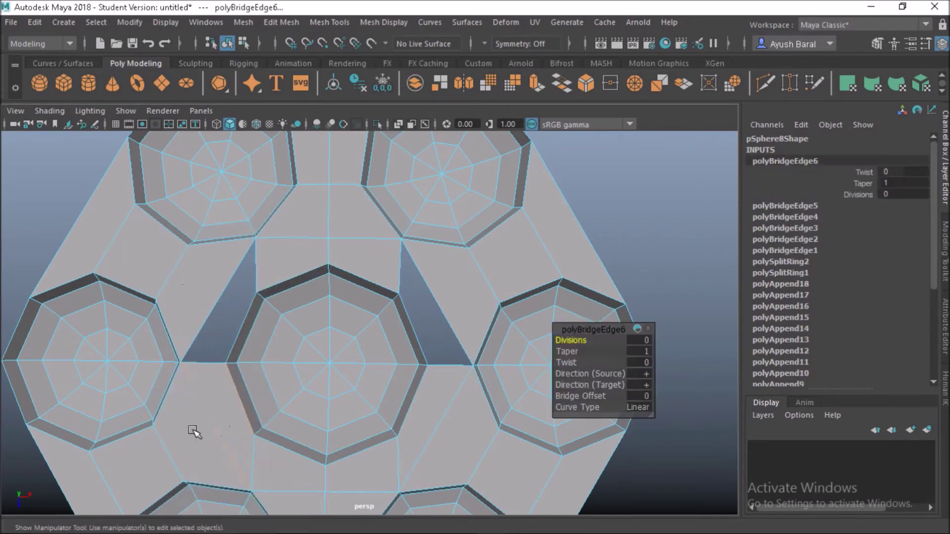
Fill the two remaining holes at the upper left and upper right of the centre bowl
{"action": "left_click", "coordinate": [225, 313]}
{"action": "right_click_drag", "start_coordinate": [225, 262], "coordinate": [191, 445], "text": "shift"}
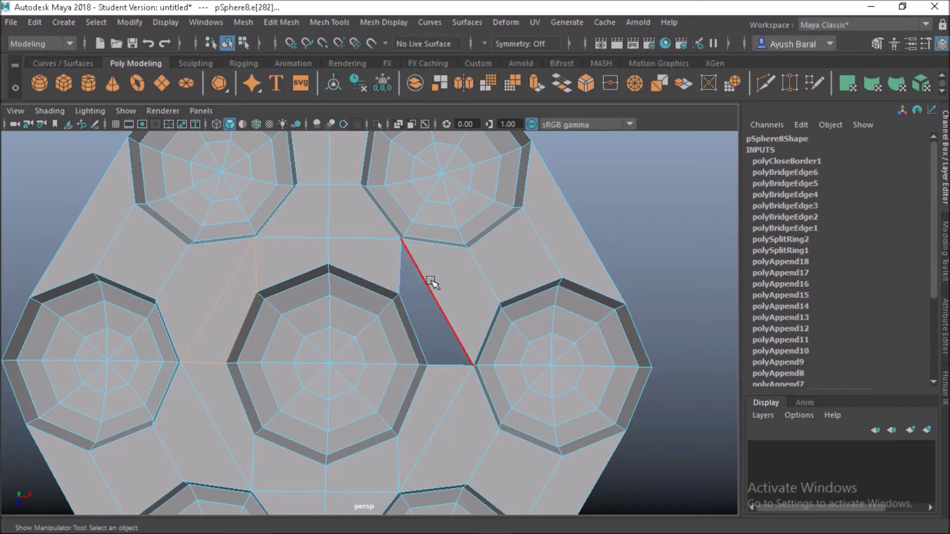
{"action": "left_click", "coordinate": [399, 279]}
{"action": "right_click_drag", "start_coordinate": [412, 210], "coordinate": [376, 393], "text": "shift"}
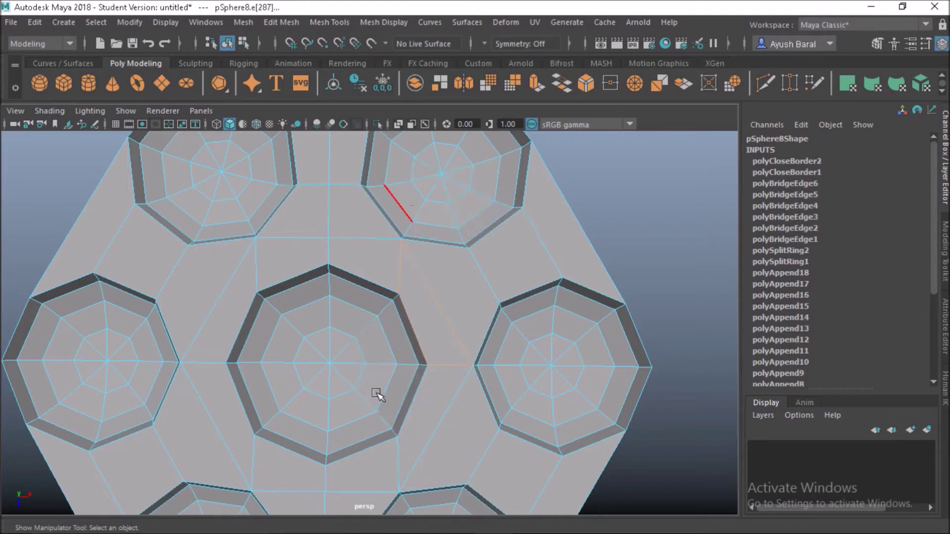
Switch to Photo Gallery and examine the reference photo of the seven-cup pan, comparing its outline with the model
{"action": "scroll", "coordinate": [378, 395], "scroll_direction": "down", "scroll_amount": 5}
{"action": "scroll", "coordinate": [377, 380], "scroll_direction": "down", "scroll_amount": 2}
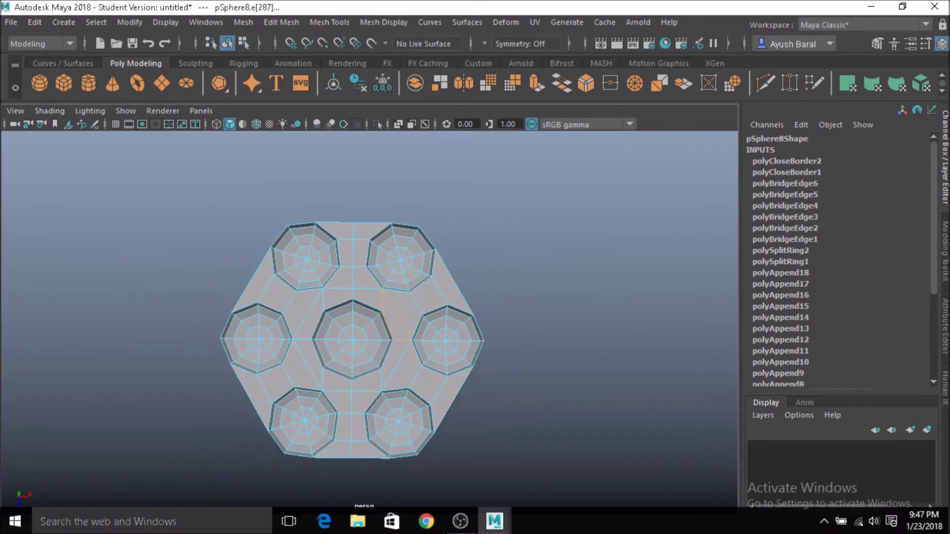
{"action": "left_click", "coordinate": [494, 521]}
{"action": "double_click", "coordinate": [37, 207]}
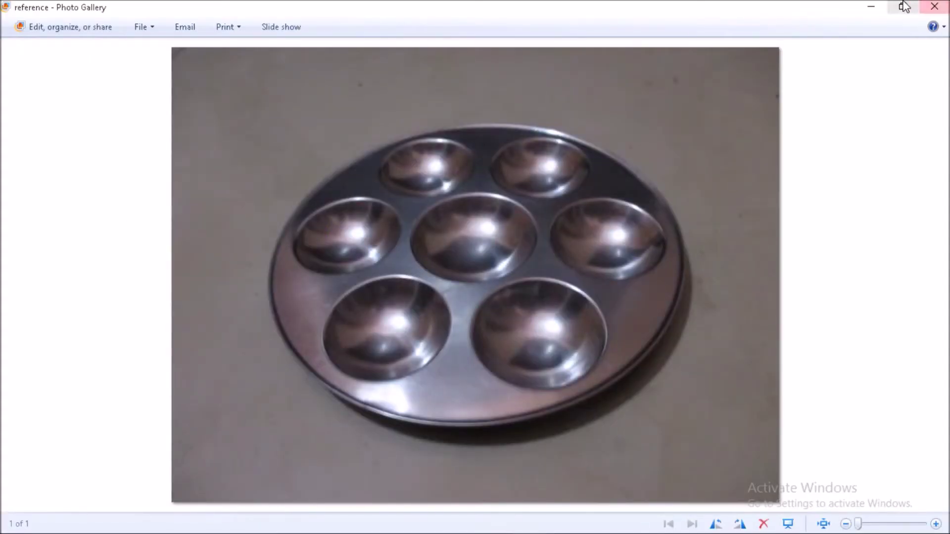
{"action": "left_click", "coordinate": [871, 7]}
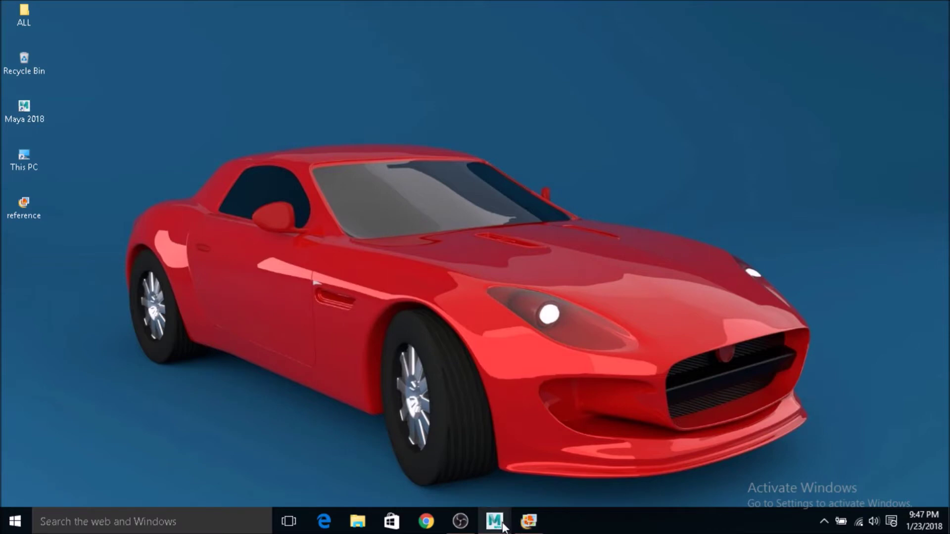
Switch back to Maya, extrude the pan's outer border edge loop and scale it slightly outward to form a first rim band
{"action": "mouse_move", "coordinate": [495, 522]}
{"action": "left_click", "coordinate": [543, 438]}
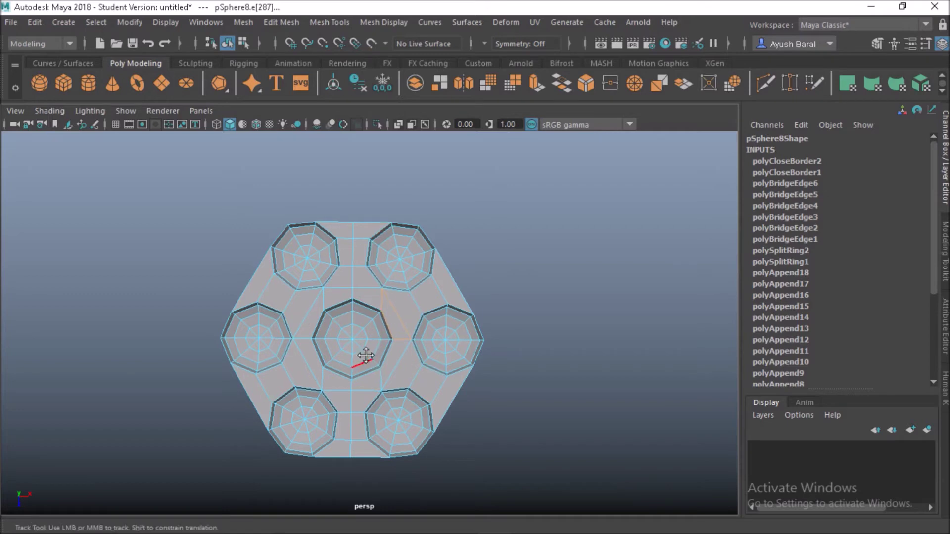
{"action": "middle_click_drag", "start_coordinate": [364, 360], "coordinate": [382, 309], "text": "alt"}
{"action": "double_click", "coordinate": [260, 336]}
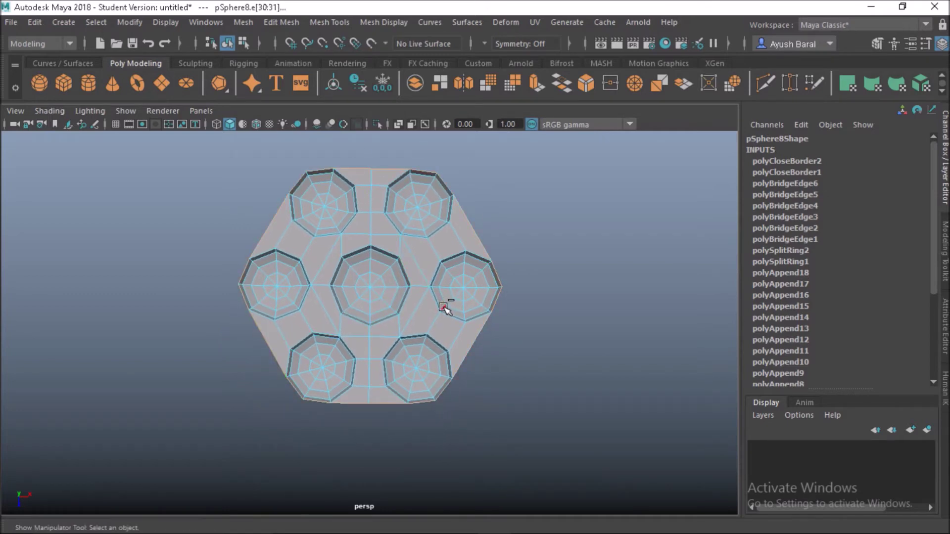
{"action": "key", "text": "ctrl+e"}
{"action": "key", "text": "r"}
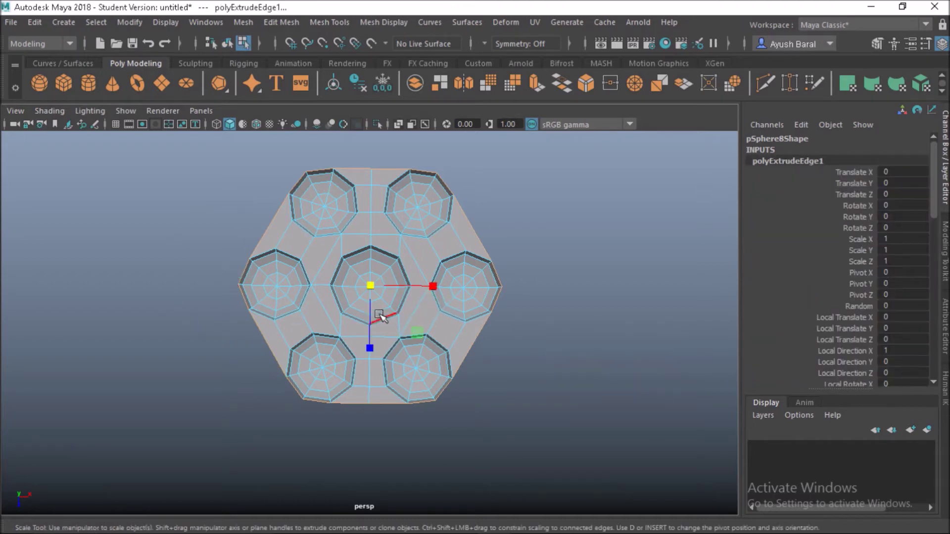
{"action": "left_click_drag", "start_coordinate": [374, 289], "coordinate": [389, 293]}
Extrude the pan's outer border edges again and scale them outward to add a second, wider rim band
{"action": "key", "text": "ctrl+e"}
{"action": "key", "text": "r"}
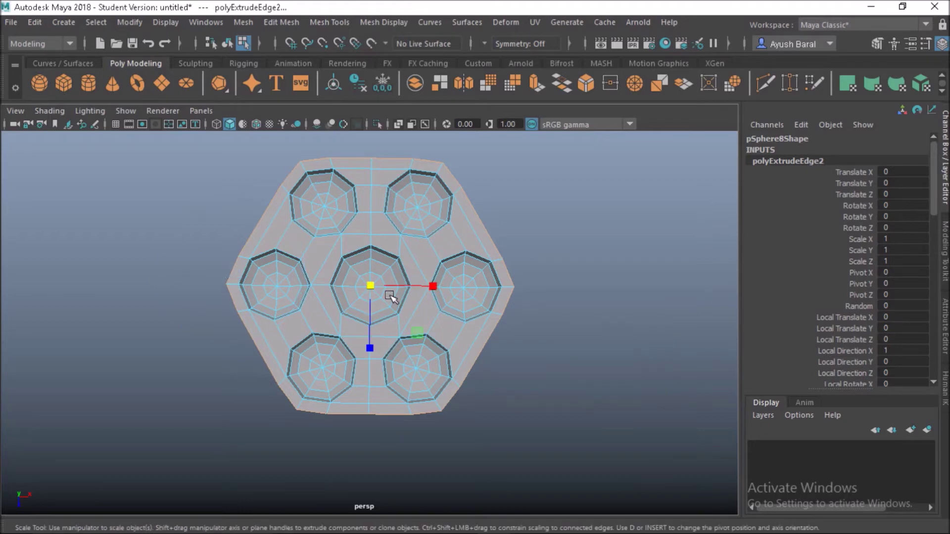
{"action": "left_click_drag", "start_coordinate": [376, 290], "coordinate": [396, 292]}
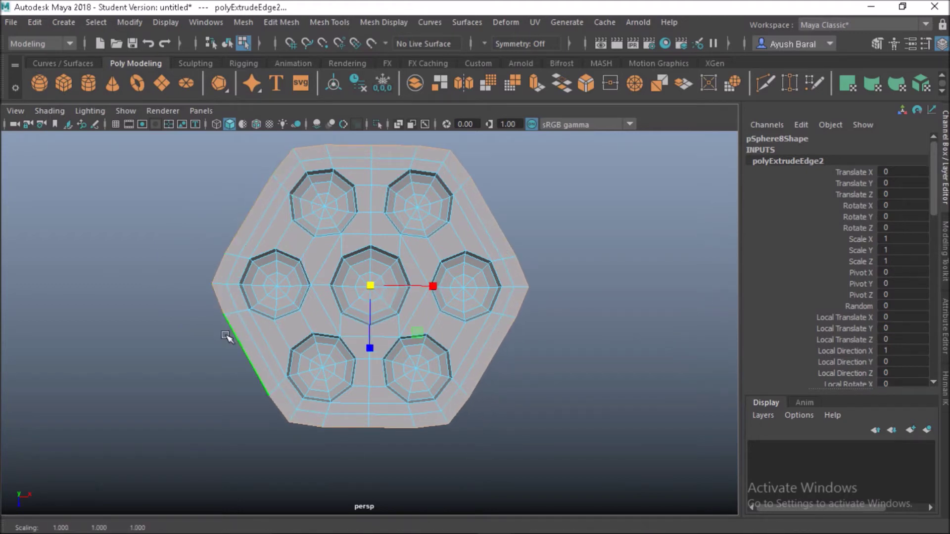
{"action": "scroll", "coordinate": [455, 301], "scroll_direction": "down", "scroll_amount": 2}
{"action": "middle_click_drag", "start_coordinate": [411, 291], "coordinate": [408, 321], "text": "alt"}
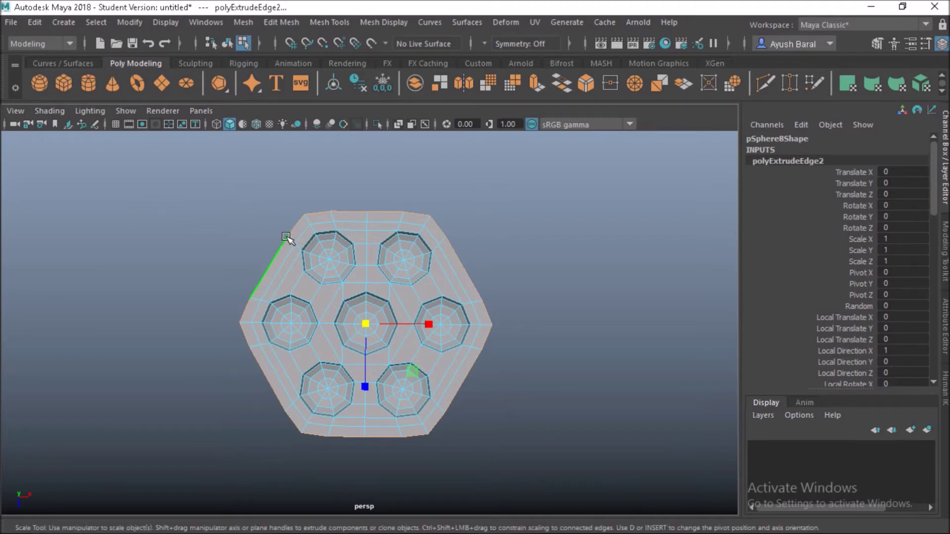
{"action": "scroll", "coordinate": [286, 237], "scroll_direction": "up", "scroll_amount": 3}
{"action": "right_click_drag", "start_coordinate": [243, 179], "coordinate": [211, 185]}
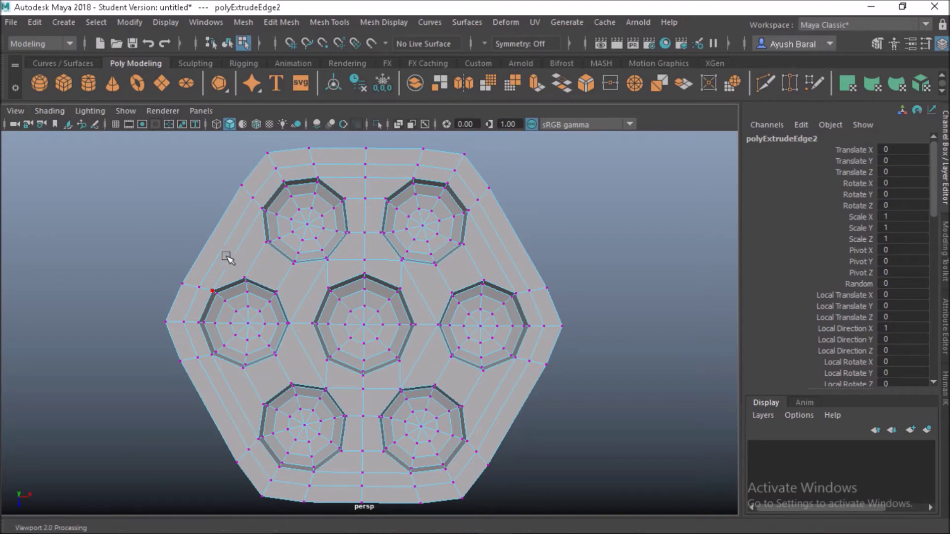
{"action": "scroll", "coordinate": [244, 297], "scroll_direction": "down", "scroll_amount": 4}
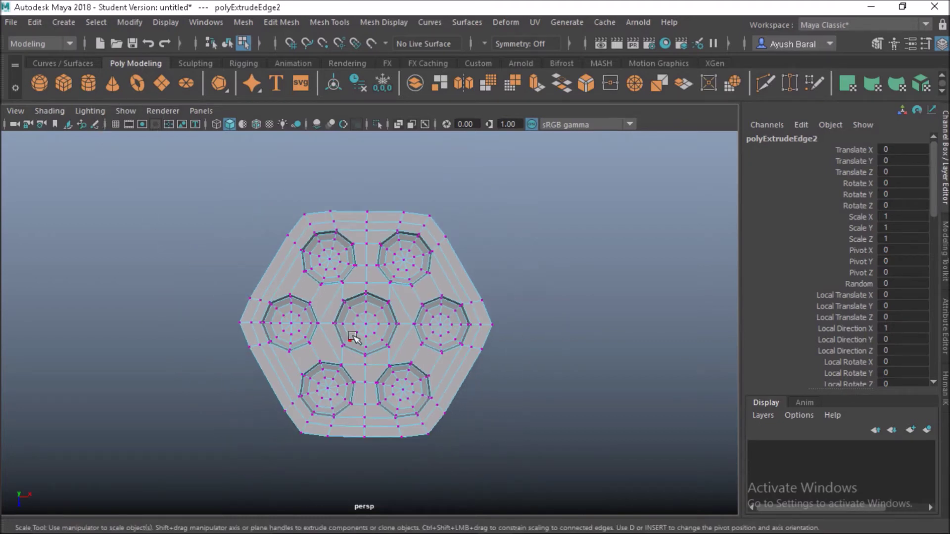
{"action": "key", "text": "space"}
{"action": "key", "text": "space"}
Create a polygon cylinder and move it below the pan, to a Translate Y of about -8.3
{"action": "left_click_drag", "start_coordinate": [382, 369], "coordinate": [363, 314], "text": "alt"}
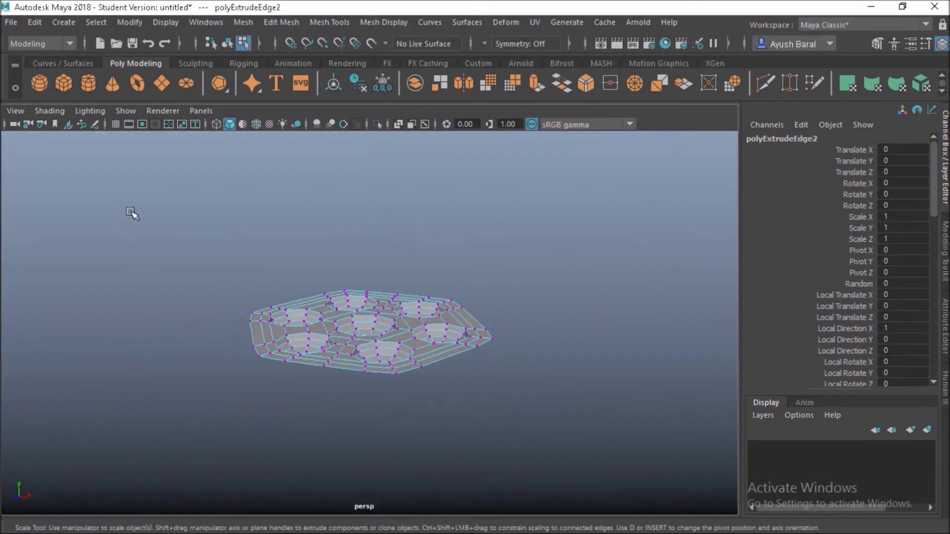
{"action": "left_click", "coordinate": [89, 85]}
{"action": "key", "text": "w"}
{"action": "left_click_drag", "start_coordinate": [361, 264], "coordinate": [341, 403]}
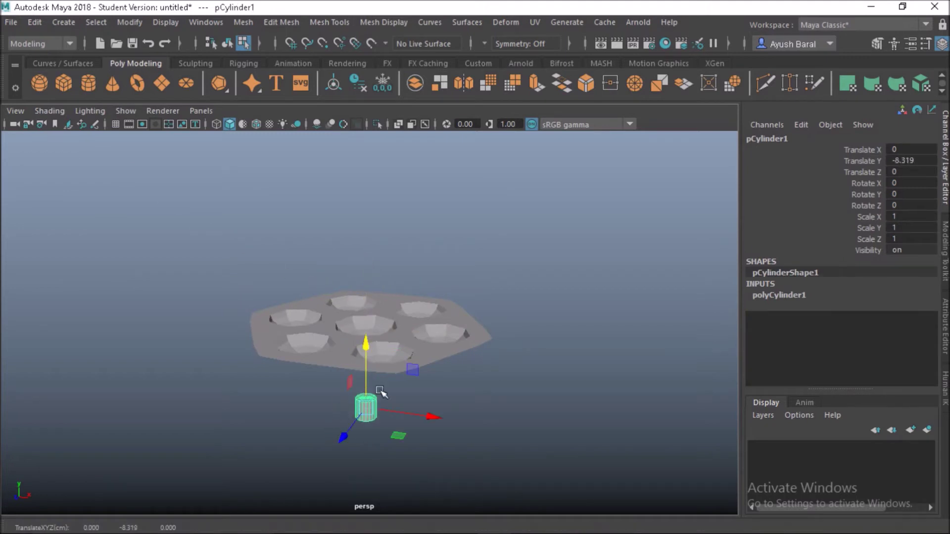
{"action": "key", "text": "f"}
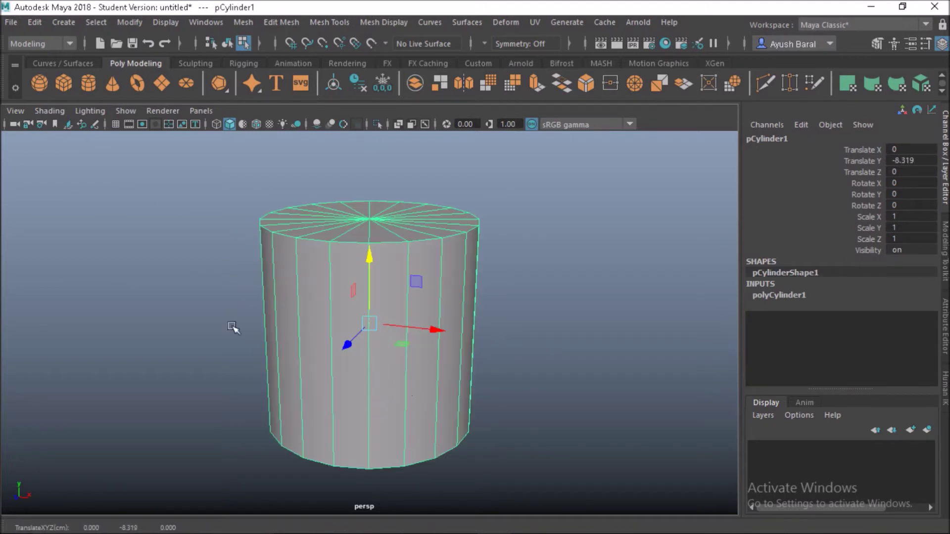
{"action": "scroll", "coordinate": [355, 326], "scroll_direction": "down", "scroll_amount": 12}
{"action": "middle_click_drag", "start_coordinate": [351, 296], "coordinate": [341, 324], "text": "alt"}
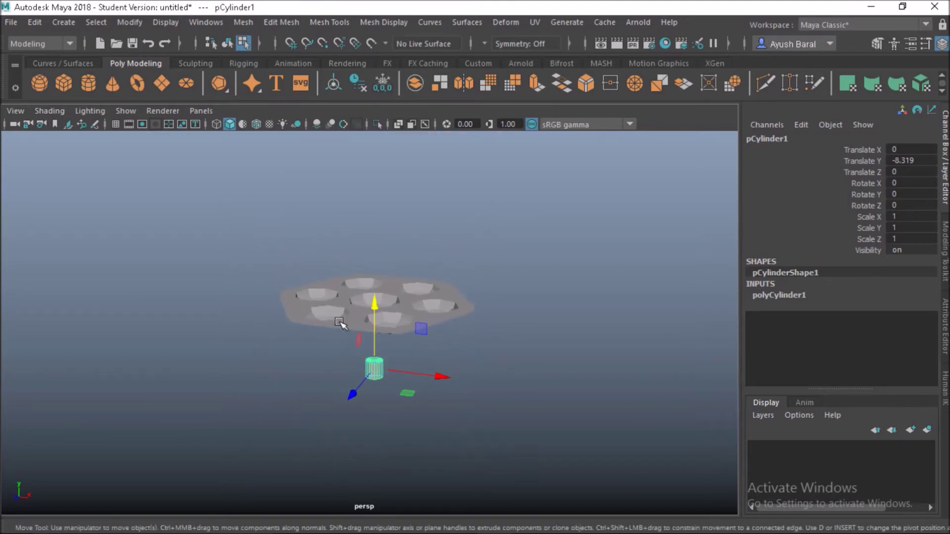
Select the pan's outer border edge loop and turn on the Poly Count heads-up display
{"action": "left_click_drag", "start_coordinate": [363, 314], "coordinate": [365, 343], "text": "alt"}
{"action": "right_click_drag", "start_coordinate": [380, 319], "coordinate": [367, 86]}
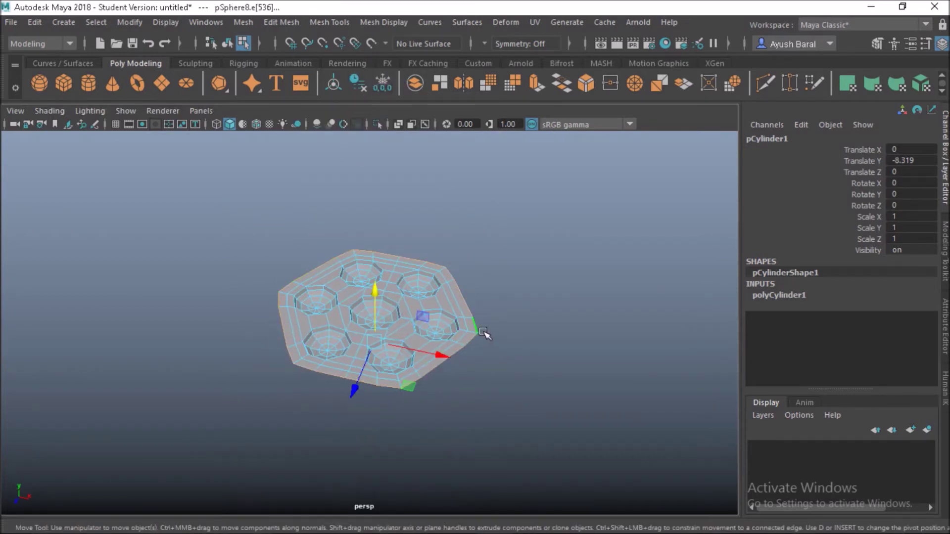
{"action": "left_click", "coordinate": [533, 317]}
{"action": "left_click", "coordinate": [465, 342]}
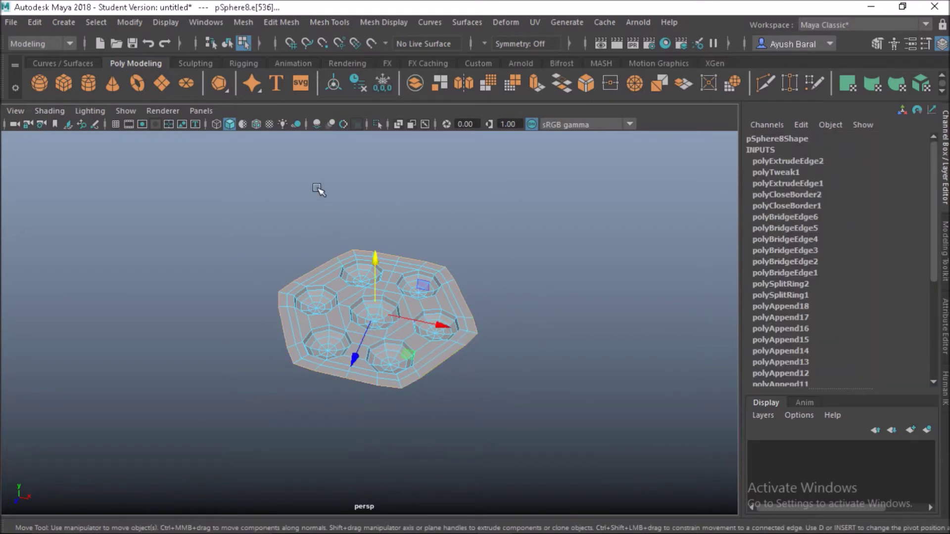
{"action": "left_click", "coordinate": [165, 22]}
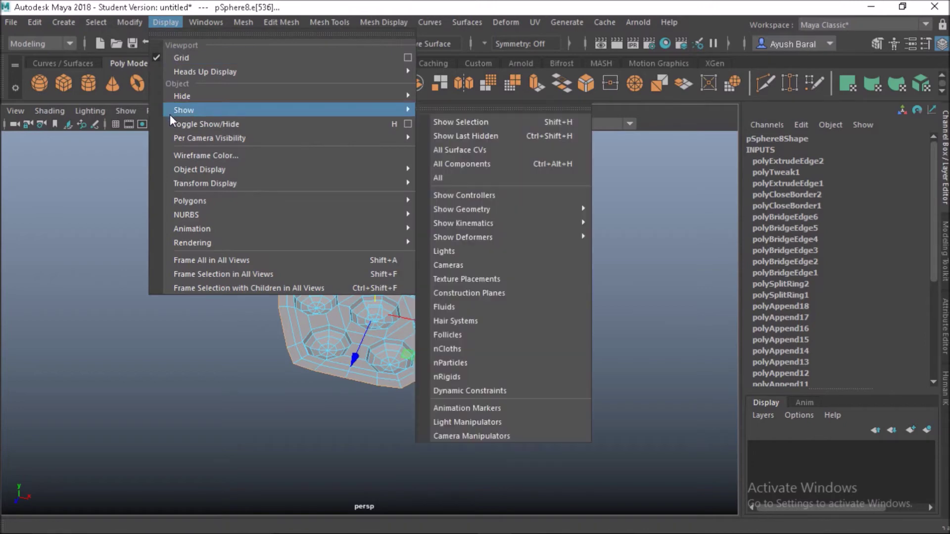
{"action": "mouse_move", "coordinate": [378, 76]}
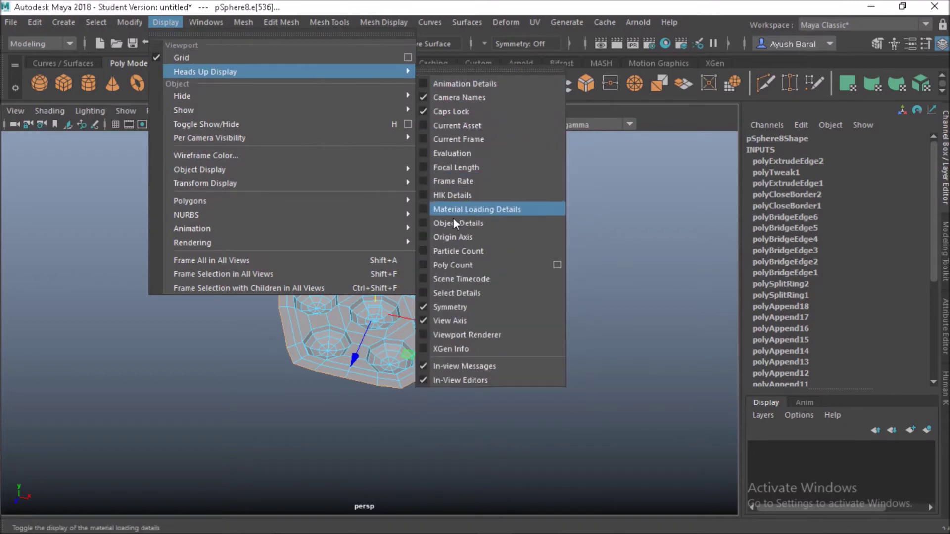
{"action": "left_click", "coordinate": [452, 265]}
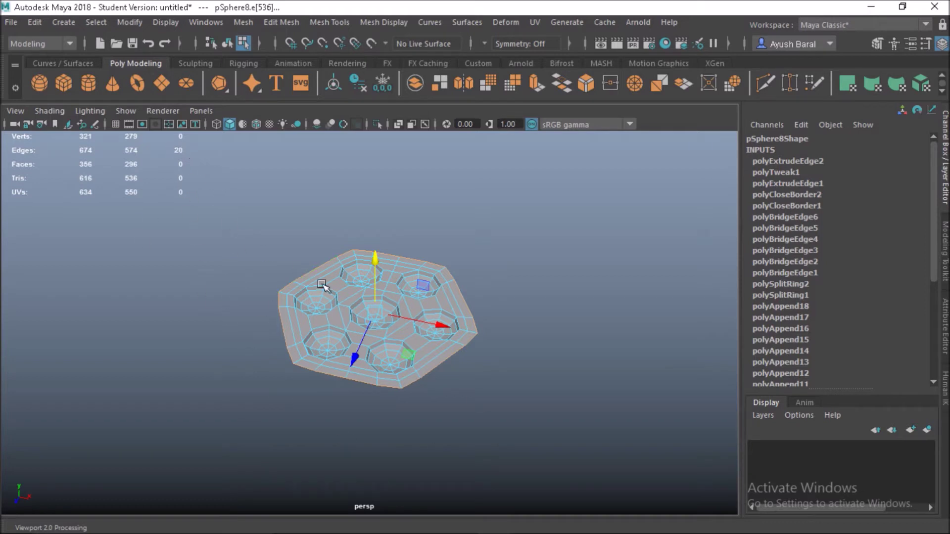
Select the cylinder as an object and scale it uniformly to about 10.55, roughly the pan's width
{"action": "left_click_drag", "start_coordinate": [443, 418], "coordinate": [435, 333], "text": "alt"}
{"action": "left_click", "coordinate": [375, 367]}
{"action": "left_click_drag", "start_coordinate": [375, 369], "coordinate": [375, 451], "text": "alt"}
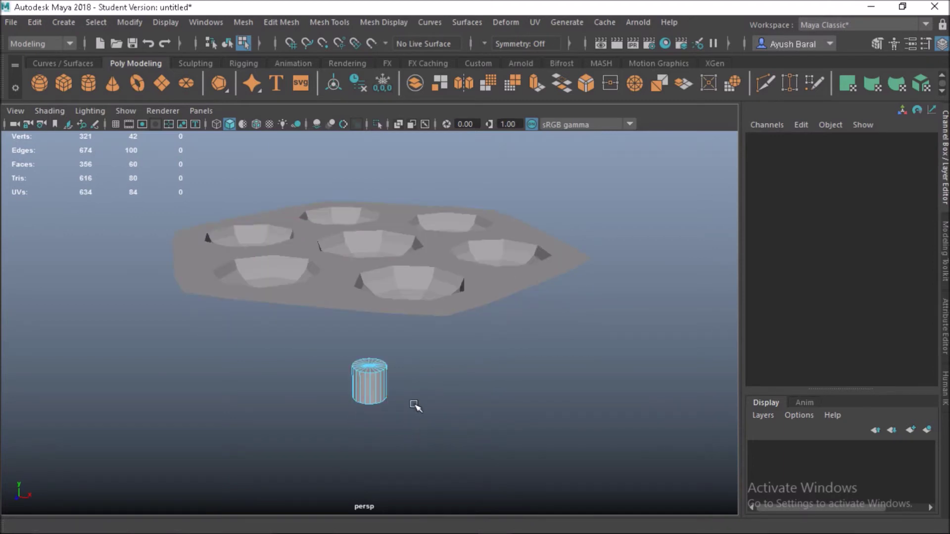
{"action": "left_click_drag", "start_coordinate": [416, 407], "coordinate": [463, 354], "text": "alt"}
{"action": "right_click_drag", "start_coordinate": [427, 120], "coordinate": [502, 104]}
{"action": "left_click", "coordinate": [425, 331]}
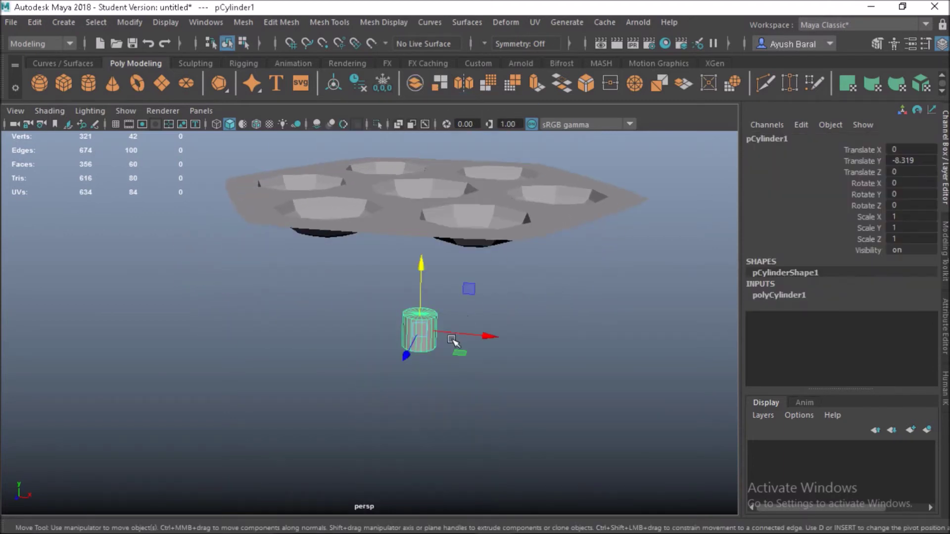
{"action": "key", "text": "r"}
{"action": "left_click_drag", "start_coordinate": [426, 331], "coordinate": [701, 424]}
Delete the cylinder's bottom vertices so that only its flat circular top cap remains
{"action": "scroll", "coordinate": [626, 391], "scroll_direction": "down", "scroll_amount": 4}
{"action": "left_click_drag", "start_coordinate": [574, 389], "coordinate": [560, 344], "text": "alt"}
{"action": "right_click_drag", "start_coordinate": [511, 400], "coordinate": [500, 161]}
{"action": "scroll", "coordinate": [532, 429], "scroll_direction": "down", "scroll_amount": 4}
{"action": "left_click_drag", "start_coordinate": [497, 443], "coordinate": [226, 355]}
{"action": "left_click_drag", "start_coordinate": [374, 362], "coordinate": [383, 396], "text": "alt"}
{"action": "key", "text": "Delete"}
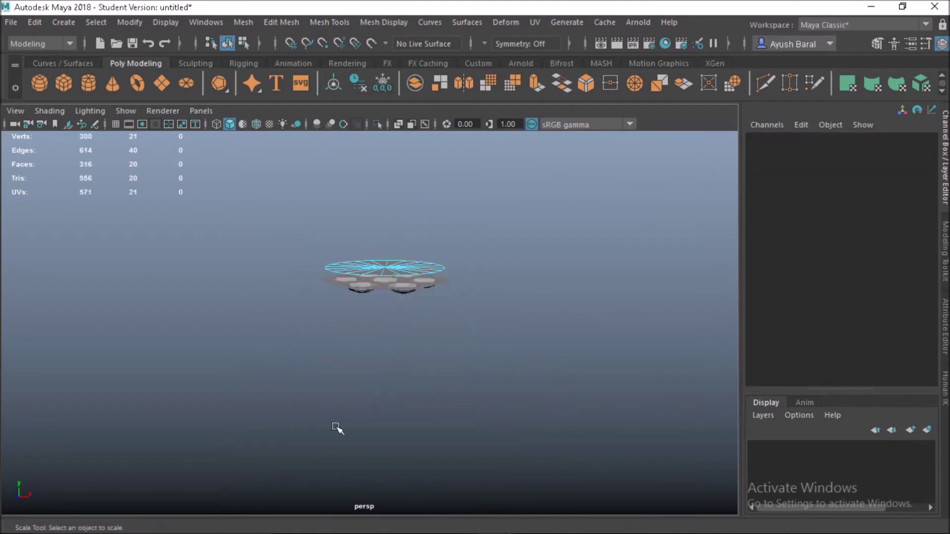
Move the circular cap down to a Translate Y of about -19, just beneath the pan, and scale it to about 11.35
{"action": "right_click_drag", "start_coordinate": [379, 276], "coordinate": [452, 97]}
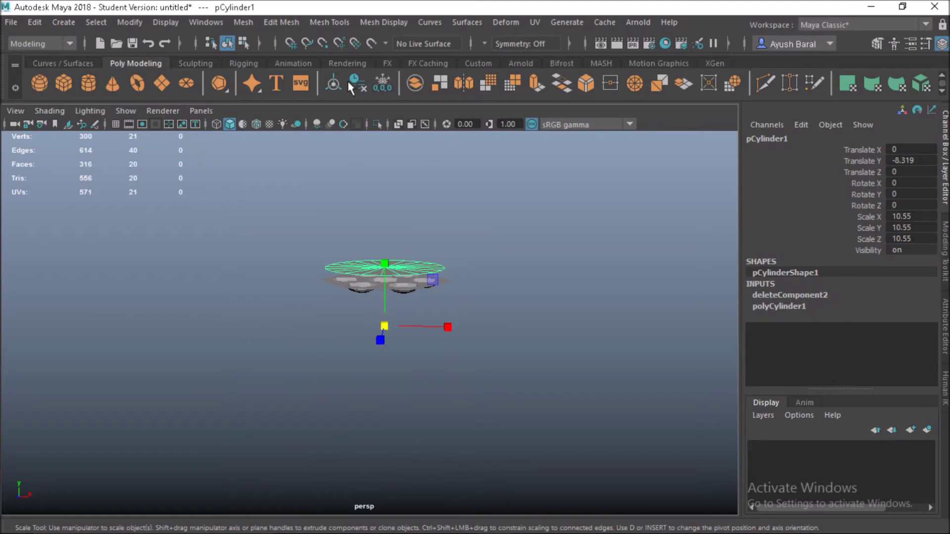
{"action": "key", "text": "w"}
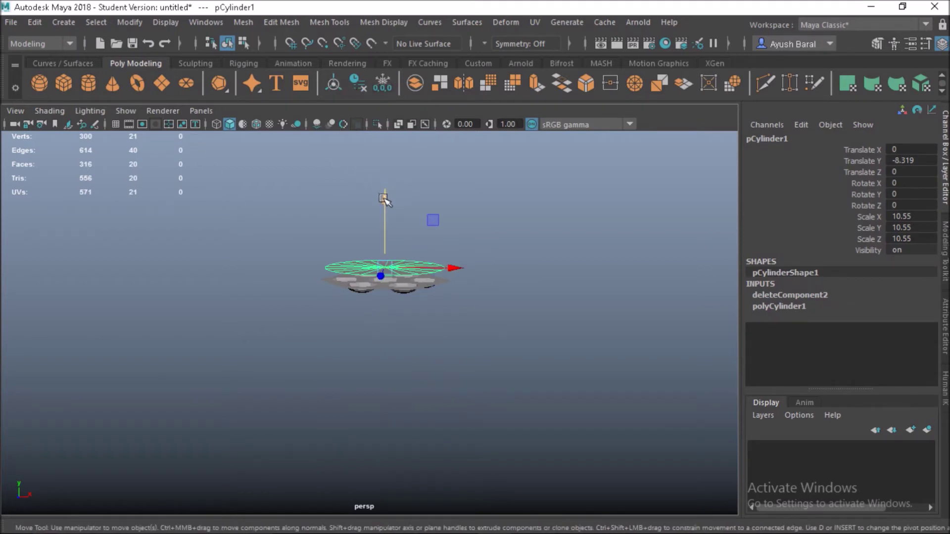
{"action": "left_click_drag", "start_coordinate": [384, 198], "coordinate": [384, 257]}
{"action": "left_click_drag", "start_coordinate": [396, 297], "coordinate": [404, 375], "text": "alt"}
{"action": "key", "text": "r"}
{"action": "left_click_drag", "start_coordinate": [372, 300], "coordinate": [384, 312]}
In the top view, scale the circular cap uniformly to 12 and turn on wireframe on shaded
{"action": "key", "text": "space"}
{"action": "key", "text": "space"}
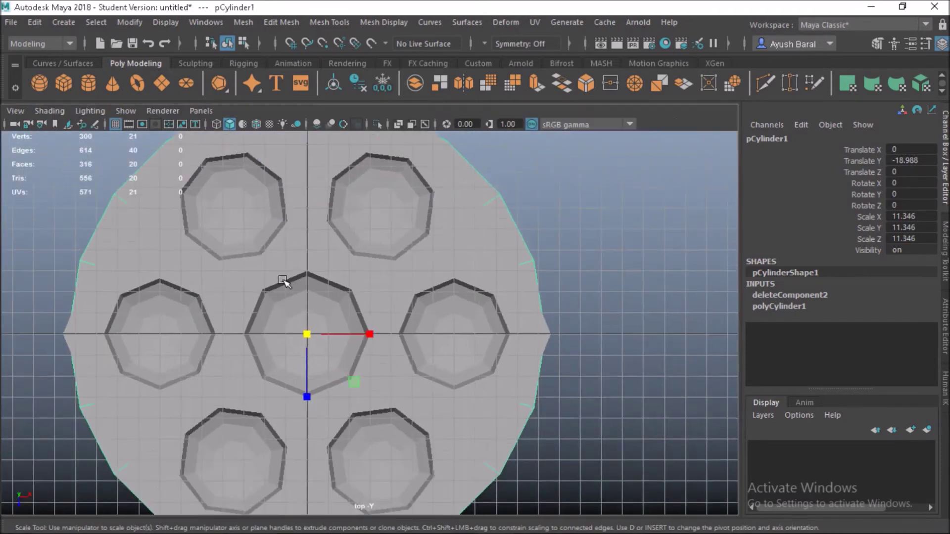
{"action": "left_click_drag", "start_coordinate": [314, 332], "coordinate": [328, 338]}
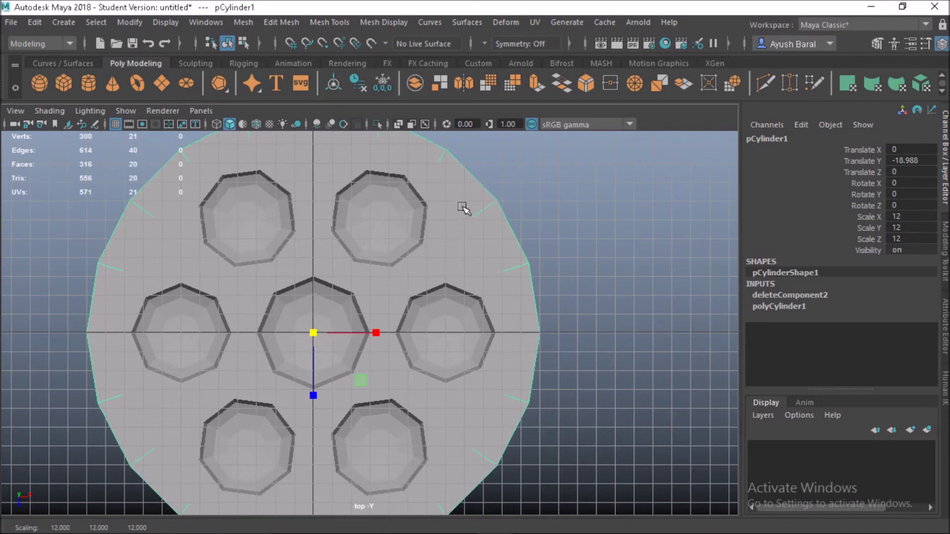
{"action": "left_click", "coordinate": [257, 124]}
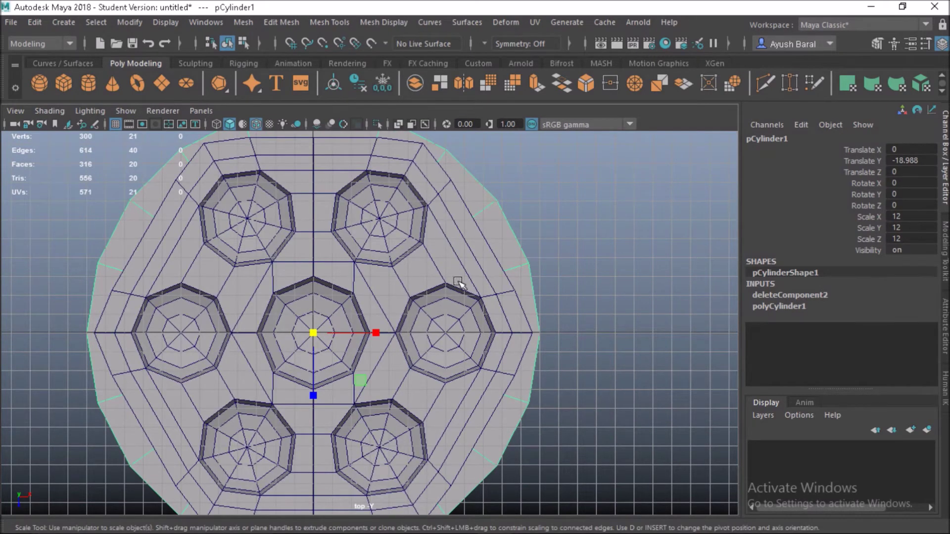
{"action": "scroll", "coordinate": [444, 295], "scroll_direction": "down", "scroll_amount": 2}
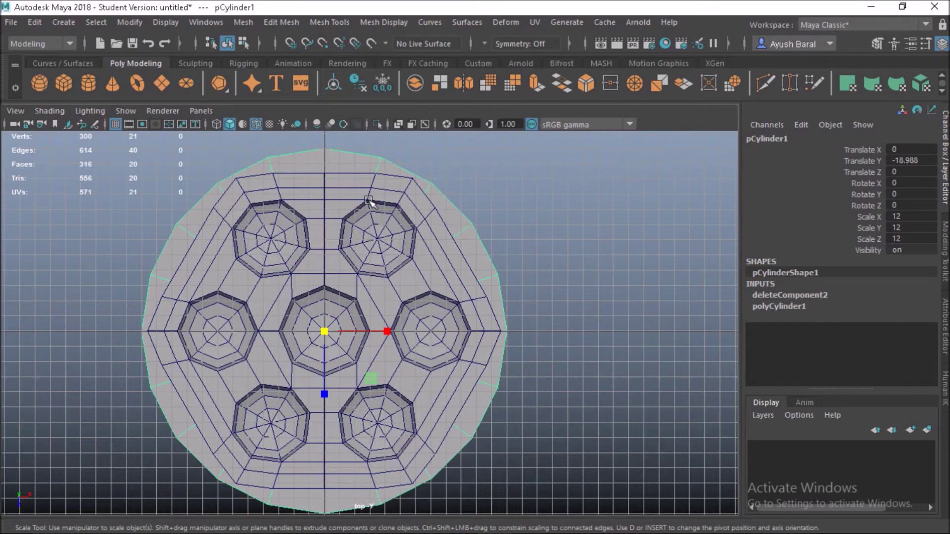
Snap the pan's top centre border vertex onto the circular cap's topmost vertex in the top view
{"action": "right_click_drag", "start_coordinate": [311, 180], "coordinate": [234, 125]}
{"action": "scroll", "coordinate": [263, 185], "scroll_direction": "up", "scroll_amount": 2}
{"action": "middle_click_drag", "start_coordinate": [263, 185], "coordinate": [296, 367], "text": "alt"}
{"action": "scroll", "coordinate": [296, 367], "scroll_direction": "up", "scroll_amount": 2}
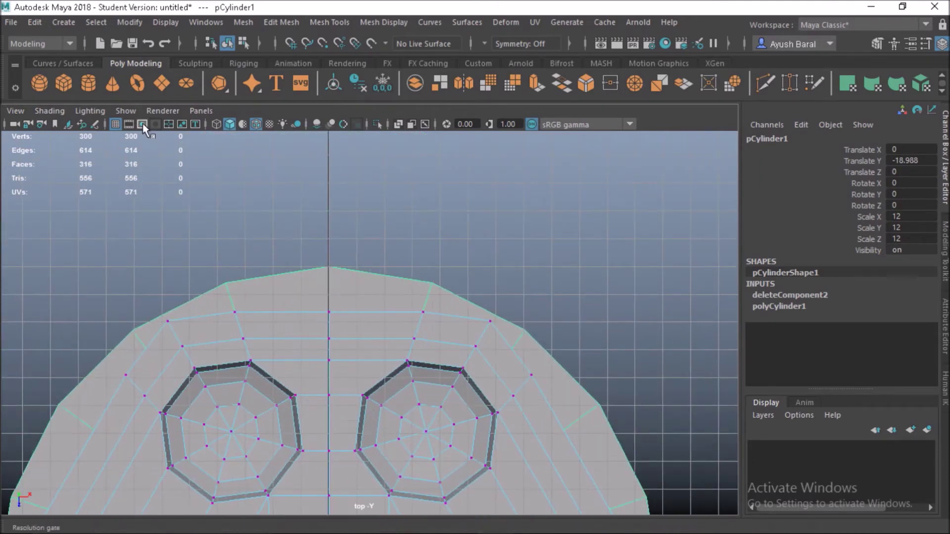
{"action": "left_click", "coordinate": [330, 312]}
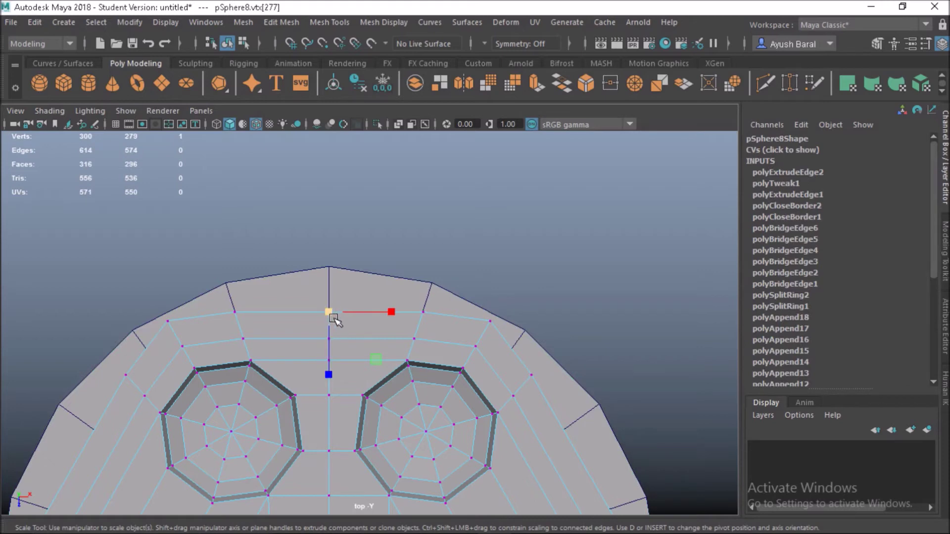
{"action": "key", "text": "w"}
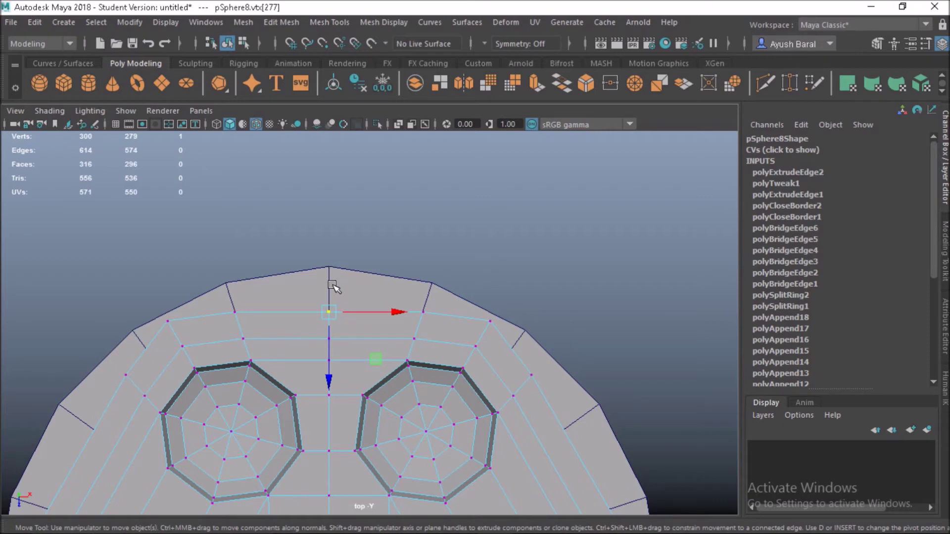
{"action": "key", "text": "v"}
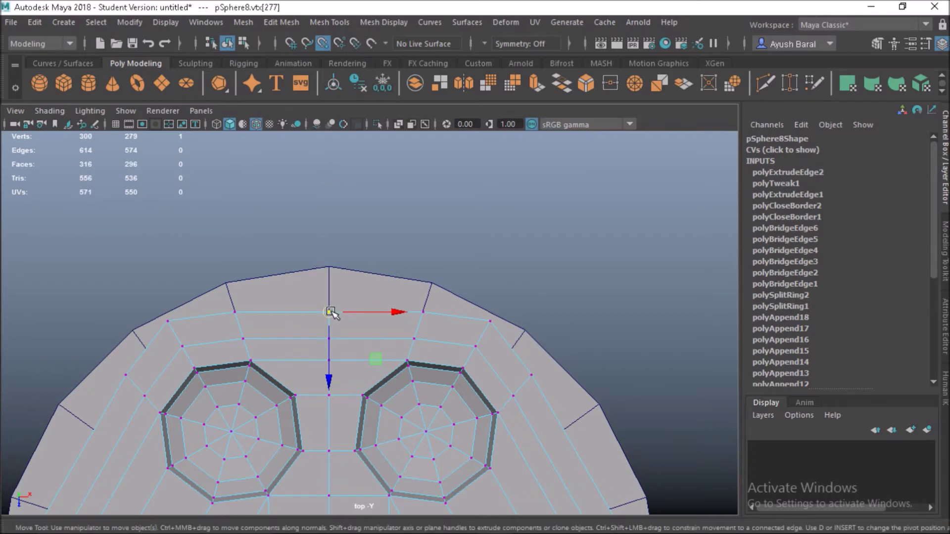
{"action": "left_click_drag", "start_coordinate": [330, 313], "coordinate": [330, 261]}
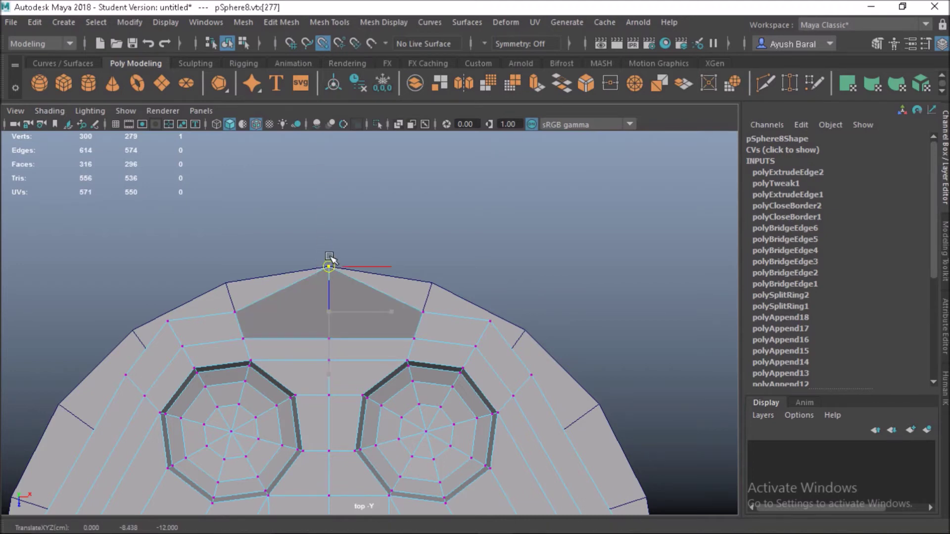
Snap the next two pan border vertices to the right of the top centre onto the cap's matching outline vertices
{"action": "left_click", "coordinate": [429, 316]}
{"action": "left_click_drag", "start_coordinate": [427, 314], "coordinate": [434, 287]}
{"action": "left_click", "coordinate": [490, 321]}
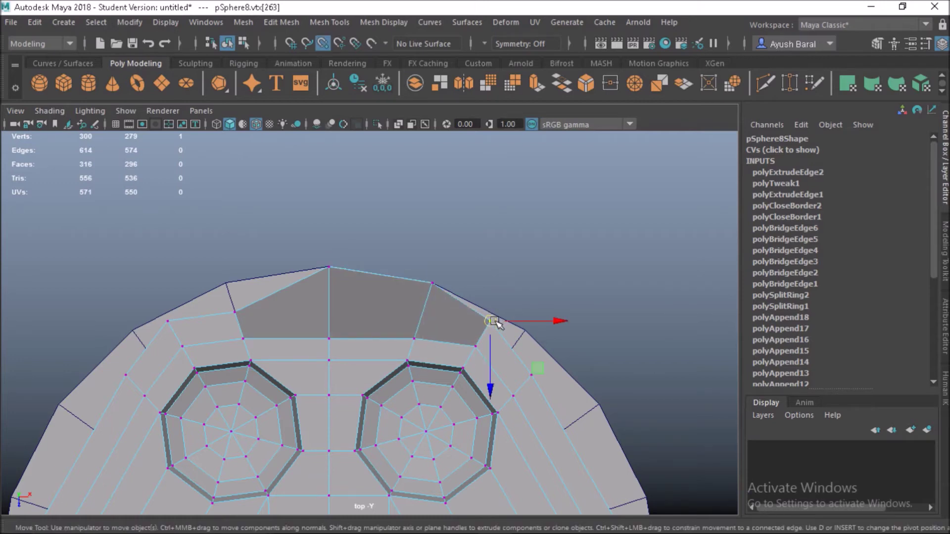
{"action": "left_click_drag", "start_coordinate": [490, 321], "coordinate": [525, 331]}
Snap the following two border vertices along the pan's upper-right side onto the cap's corresponding outline vertices
{"action": "middle_click_drag", "start_coordinate": [556, 346], "coordinate": [442, 284], "text": "alt"}
{"action": "left_click", "coordinate": [429, 316]}
{"action": "key", "text": "v"}
{"action": "left_click_drag", "start_coordinate": [421, 314], "coordinate": [488, 343]}
{"action": "middle_click_drag", "start_coordinate": [487, 342], "coordinate": [405, 323], "text": "alt"}
{"action": "left_click", "coordinate": [417, 353]}
{"action": "key", "text": "v"}
{"action": "left_click_drag", "start_coordinate": [421, 354], "coordinate": [438, 312]}
Snap the pan's rightmost border vertex and the one just below it onto the cap's matching outline vertices
{"action": "middle_click_drag", "start_coordinate": [447, 401], "coordinate": [415, 279], "text": "alt"}
{"action": "left_click", "coordinate": [412, 294]}
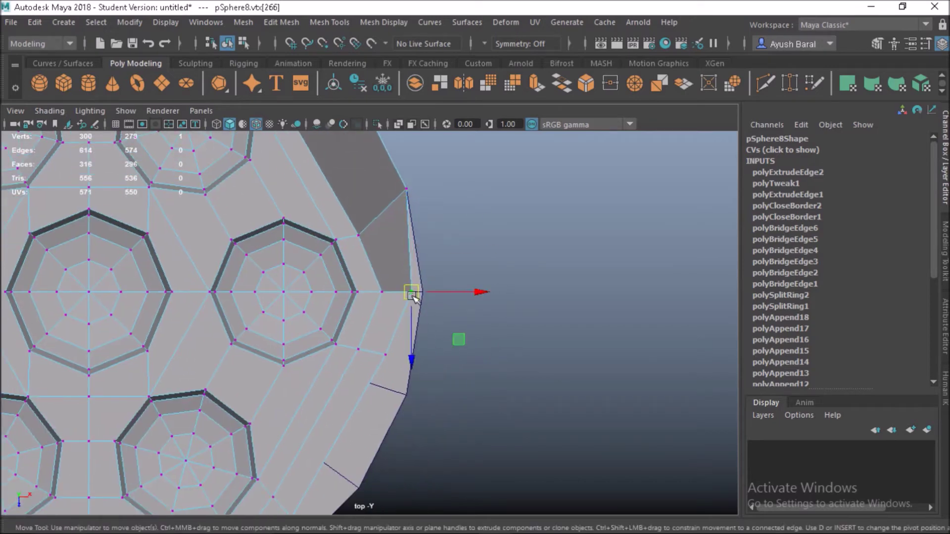
{"action": "left_click_drag", "start_coordinate": [412, 294], "coordinate": [422, 292]}
{"action": "left_click", "coordinate": [386, 355]}
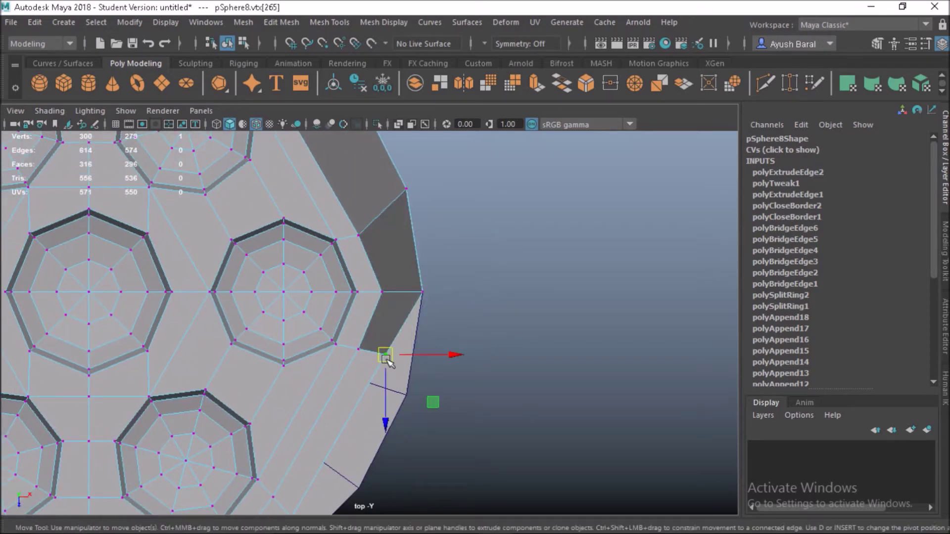
{"action": "left_click_drag", "start_coordinate": [385, 354], "coordinate": [407, 396]}
{"action": "middle_click_drag", "start_coordinate": [406, 396], "coordinate": [535, 211], "text": "alt"}
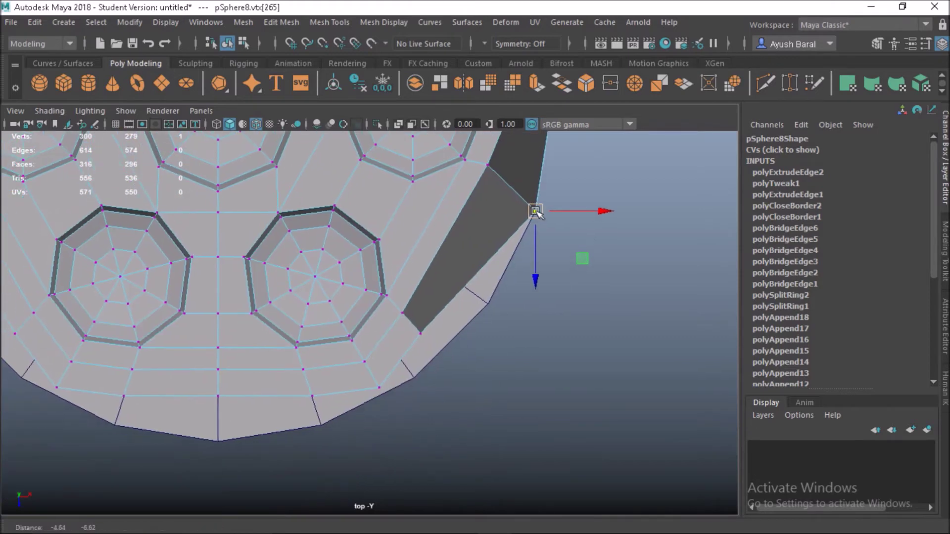
Snap the three border vertices along the pan's lower-right side onto the circular cap's matching outline vertices
{"action": "left_click", "coordinate": [421, 335]}
{"action": "key", "text": "v"}
{"action": "left_click_drag", "start_coordinate": [422, 335], "coordinate": [488, 304]}
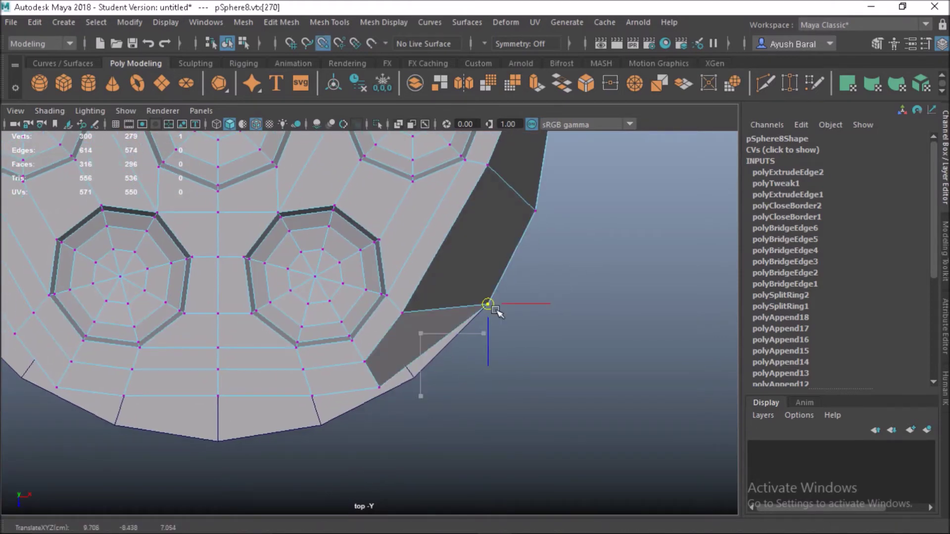
{"action": "left_click", "coordinate": [378, 388]}
{"action": "left_click_drag", "start_coordinate": [378, 388], "coordinate": [415, 379]}
{"action": "left_click", "coordinate": [312, 397]}
{"action": "left_click_drag", "start_coordinate": [313, 397], "coordinate": [321, 425]}
Snap the pan's bottom centre border vertex and the next two to its left onto the cap's outline vertices
{"action": "left_click", "coordinate": [220, 396]}
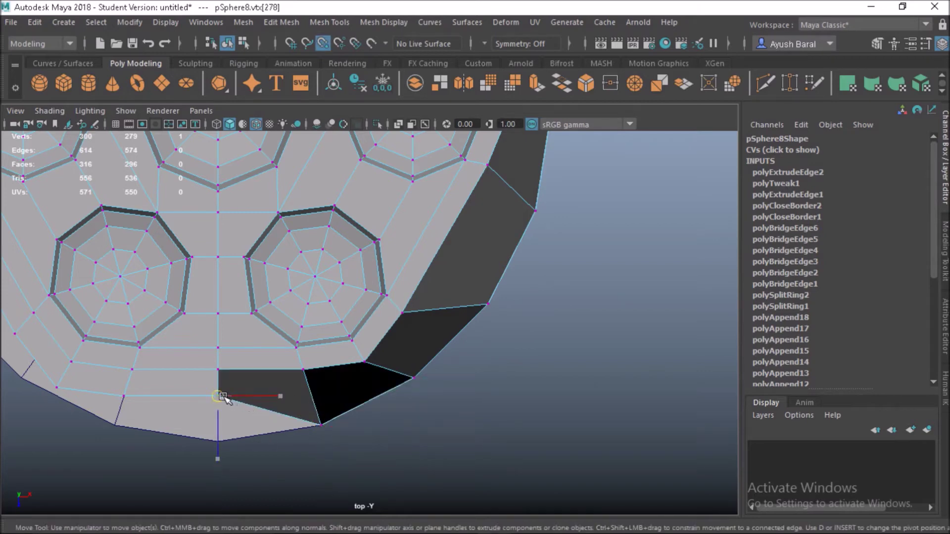
{"action": "left_click_drag", "start_coordinate": [219, 397], "coordinate": [218, 442]}
{"action": "left_click", "coordinate": [127, 396]}
{"action": "left_click_drag", "start_coordinate": [126, 396], "coordinate": [115, 425]}
{"action": "left_click", "coordinate": [70, 393]}
{"action": "key", "text": "v"}
{"action": "left_click_drag", "start_coordinate": [65, 390], "coordinate": [32, 391]}
Snap the next two lower-left border vertices and the pan's leftmost border vertex onto the cap's matching outline vertices
{"action": "middle_click_drag", "start_coordinate": [91, 386], "coordinate": [412, 457], "text": "alt"}
{"action": "left_click", "coordinate": [337, 406]}
{"action": "key", "text": "v"}
{"action": "left_click_drag", "start_coordinate": [337, 406], "coordinate": [269, 375]}
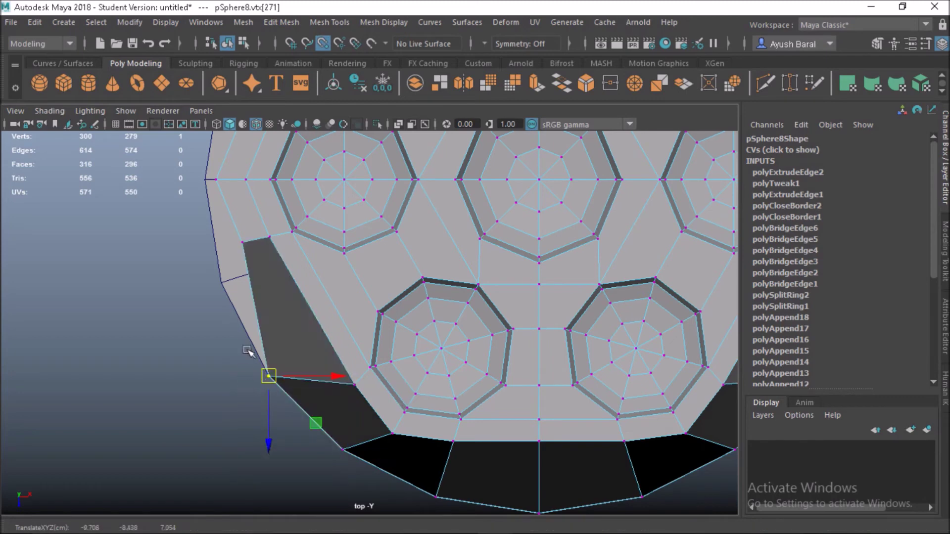
{"action": "left_click", "coordinate": [243, 243]}
{"action": "left_click_drag", "start_coordinate": [243, 242], "coordinate": [221, 283]}
{"action": "left_click", "coordinate": [215, 180]}
{"action": "key", "text": "v"}
{"action": "left_click_drag", "start_coordinate": [215, 181], "coordinate": [191, 183]}
Snap the two border vertices above the pan's leftmost one onto the cap's corresponding outline vertices
{"action": "middle_click_drag", "start_coordinate": [278, 204], "coordinate": [274, 371], "text": "alt"}
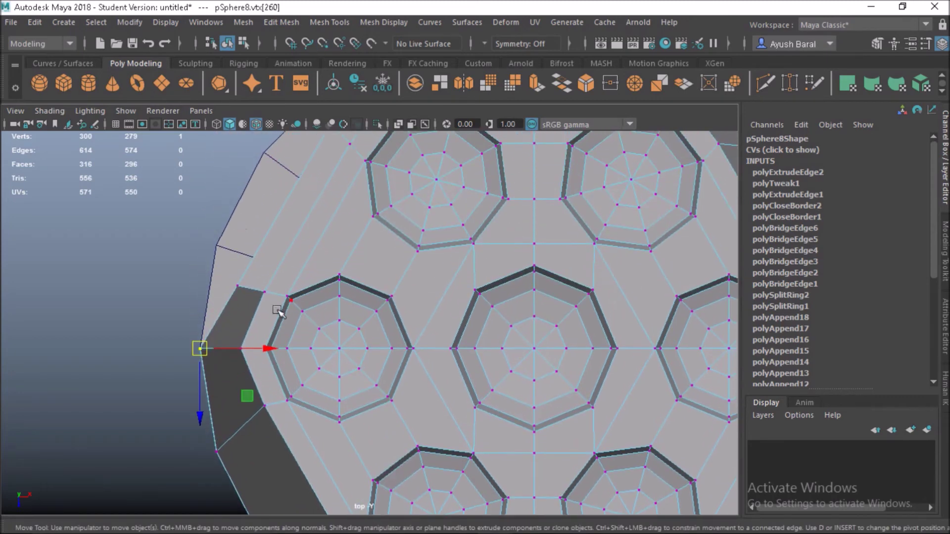
{"action": "left_click", "coordinate": [240, 285]}
{"action": "left_click_drag", "start_coordinate": [240, 286], "coordinate": [216, 244]}
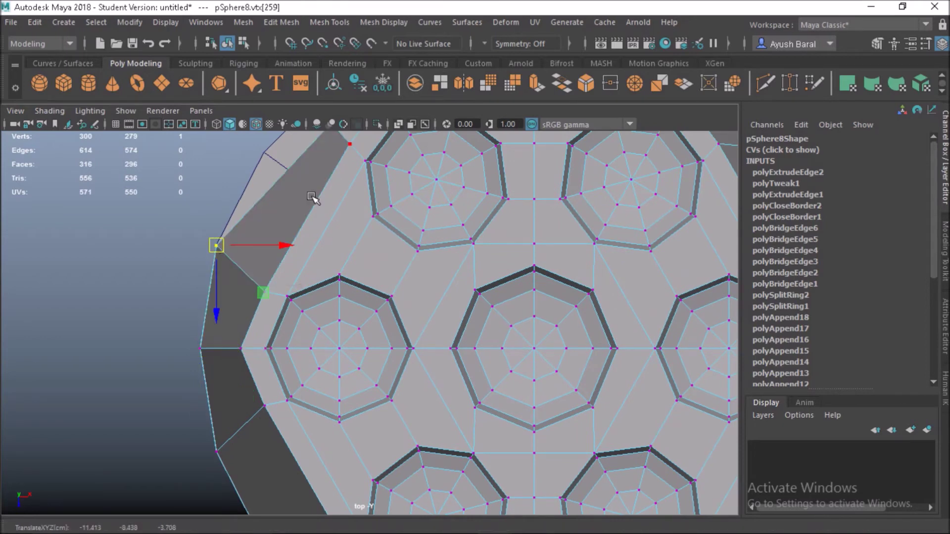
{"action": "middle_click_drag", "start_coordinate": [323, 155], "coordinate": [323, 310], "text": "alt"}
{"action": "left_click", "coordinate": [334, 276]}
{"action": "left_click_drag", "start_coordinate": [335, 276], "coordinate": [277, 295]}
Snap the last two border vertices to the left of the top centre onto the cap's matching outline vertices
{"action": "left_click", "coordinate": [376, 220]}
{"action": "key", "text": "v"}
{"action": "left_click_drag", "start_coordinate": [378, 220], "coordinate": [340, 229]}
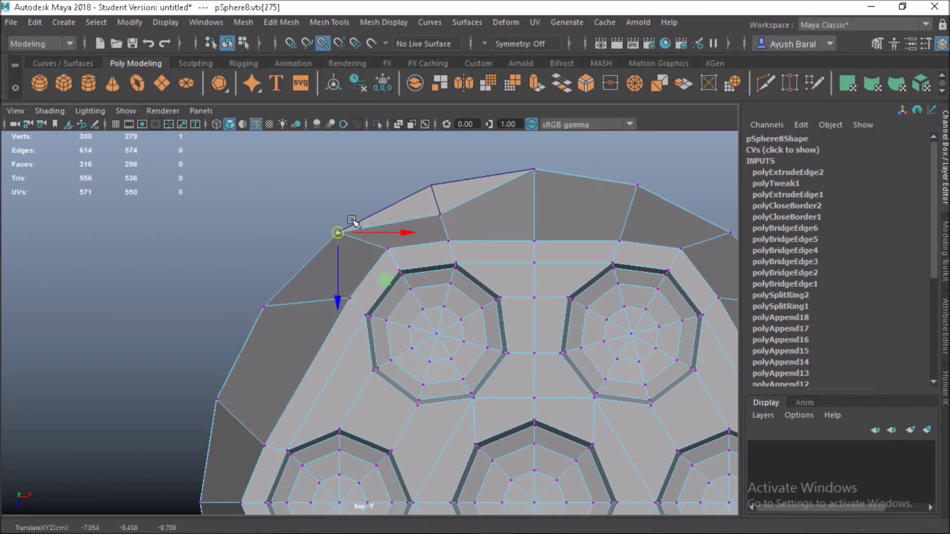
{"action": "left_click", "coordinate": [440, 214]}
{"action": "left_click_drag", "start_coordinate": [439, 214], "coordinate": [432, 198]}
Return to the perspective view and delete the circular cylinder cap used as the snapping guide
{"action": "scroll", "coordinate": [470, 316], "scroll_direction": "down", "scroll_amount": 3}
{"action": "middle_click_drag", "start_coordinate": [472, 375], "coordinate": [346, 245], "text": "alt"}
{"action": "scroll", "coordinate": [430, 395], "scroll_direction": "down", "scroll_amount": 2}
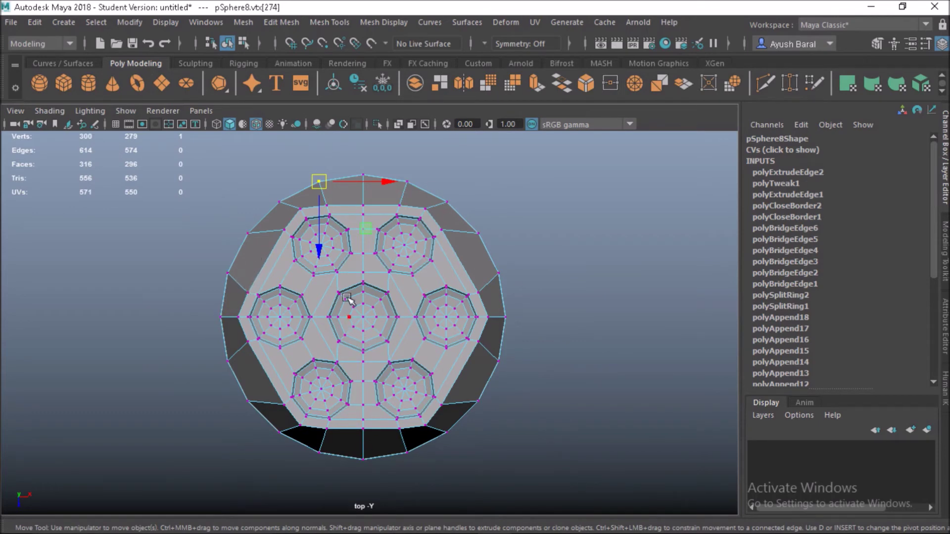
{"action": "key", "text": "space"}
{"action": "key", "text": "space"}
{"action": "left_click_drag", "start_coordinate": [447, 409], "coordinate": [368, 323], "text": "alt"}
{"action": "right_click_drag", "start_coordinate": [369, 323], "coordinate": [426, 99]}
{"action": "left_click", "coordinate": [379, 344]}
{"action": "left_click_drag", "start_coordinate": [338, 337], "coordinate": [344, 435], "text": "alt"}
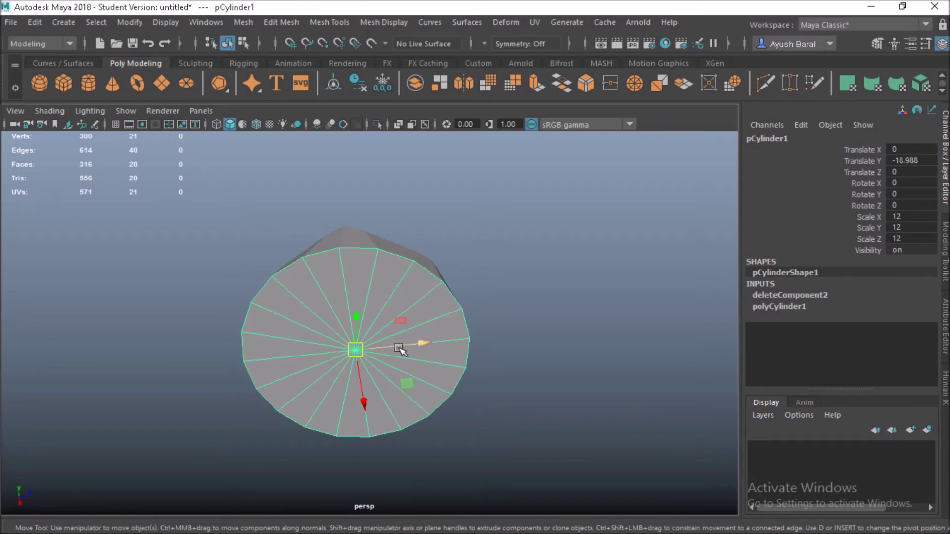
{"action": "key", "text": "Delete"}
Select all 20 vertices of the pan's lower outer border and adjust their height along the vertical axis
{"action": "left_click_drag", "start_coordinate": [400, 349], "coordinate": [309, 408], "text": "alt"}
{"action": "right_click_drag", "start_coordinate": [365, 321], "coordinate": [308, 110]}
{"action": "left_click_drag", "start_coordinate": [575, 387], "coordinate": [166, 296]}
{"action": "left_click_drag", "start_coordinate": [219, 351], "coordinate": [340, 273], "text": "alt"}
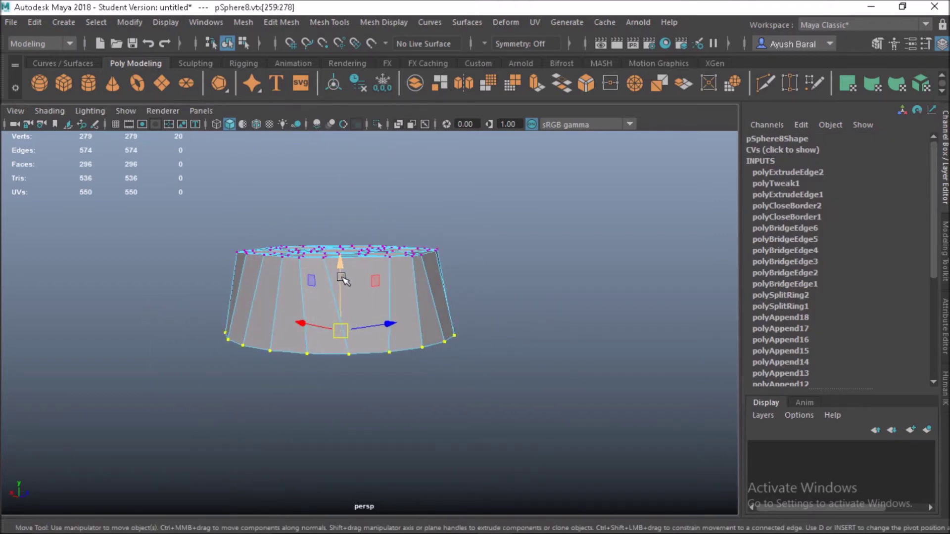
{"action": "left_click_drag", "start_coordinate": [341, 269], "coordinate": [361, 297]}
{"action": "scroll", "coordinate": [289, 253], "scroll_direction": "up", "scroll_amount": 3}
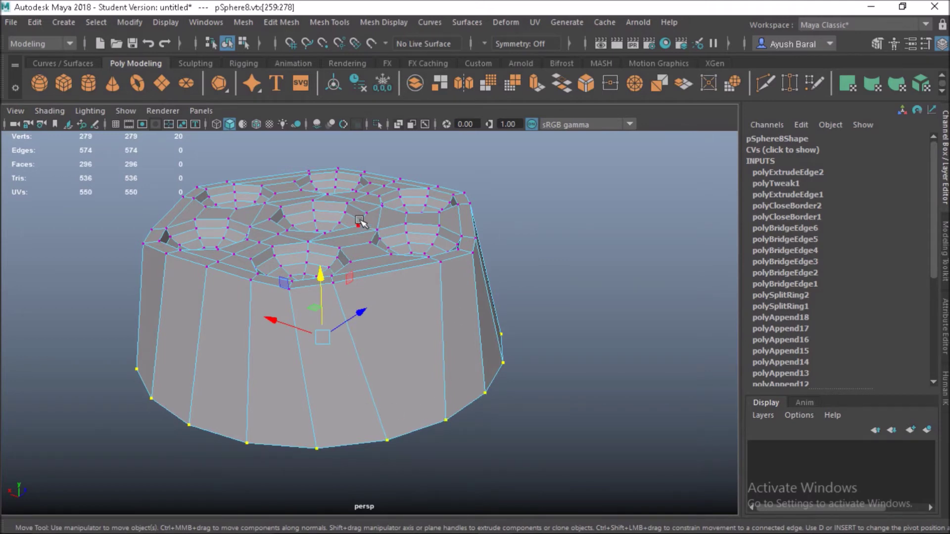
{"action": "left_click", "coordinate": [538, 229]}
{"action": "left_click_drag", "start_coordinate": [520, 413], "coordinate": [391, 346], "text": "alt"}
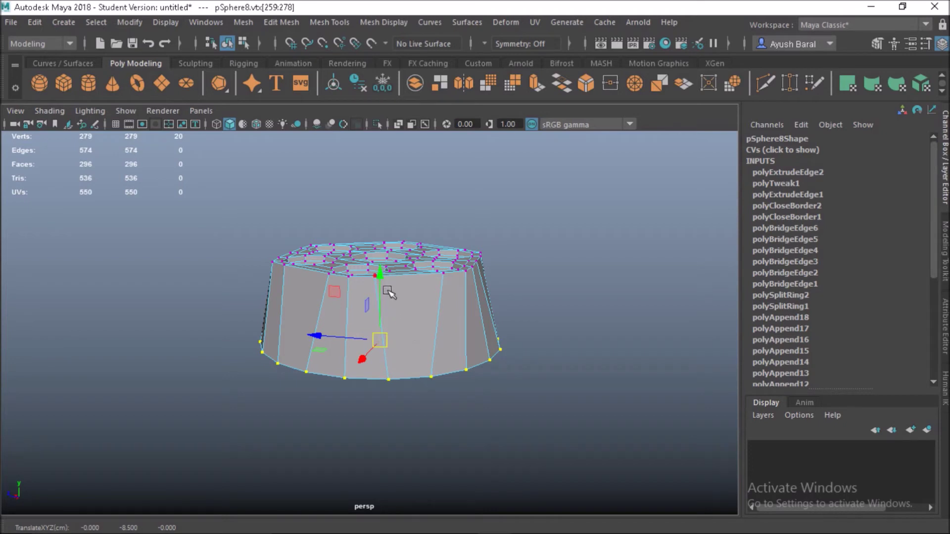
{"action": "mouse_move", "coordinate": [382, 281]}
{"action": "left_mouse_down"}
{"action": "mouse_move", "coordinate": [381, 299]}
{"action": "mouse_move", "coordinate": [383, 271]}
{"action": "left_mouse_up"}
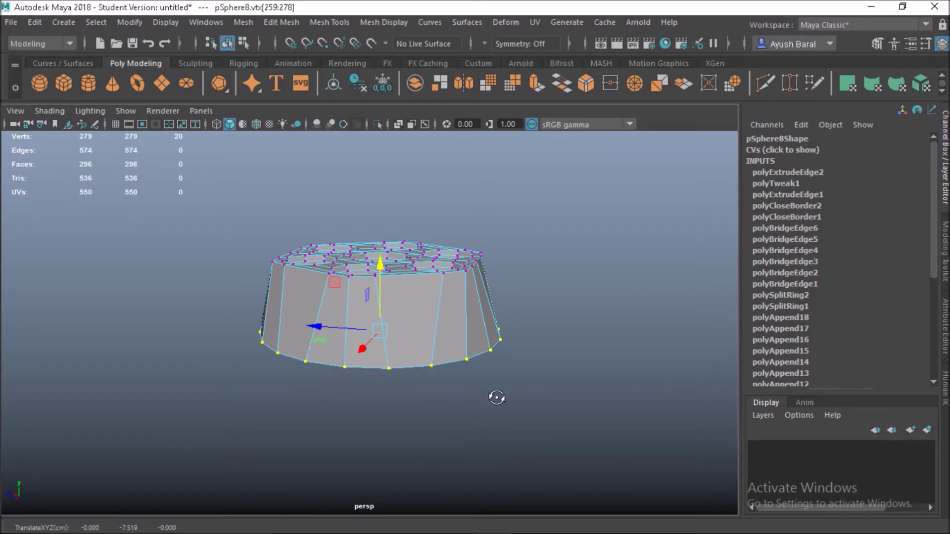
Snap the selected border vertices vertically to the height of the pan's top surface, flattening the outer ring
{"action": "left_click_drag", "start_coordinate": [503, 398], "coordinate": [455, 425], "text": "alt"}
{"action": "right_click_drag", "start_coordinate": [420, 398], "coordinate": [580, 424], "text": "alt"}
{"action": "key", "text": "v"}
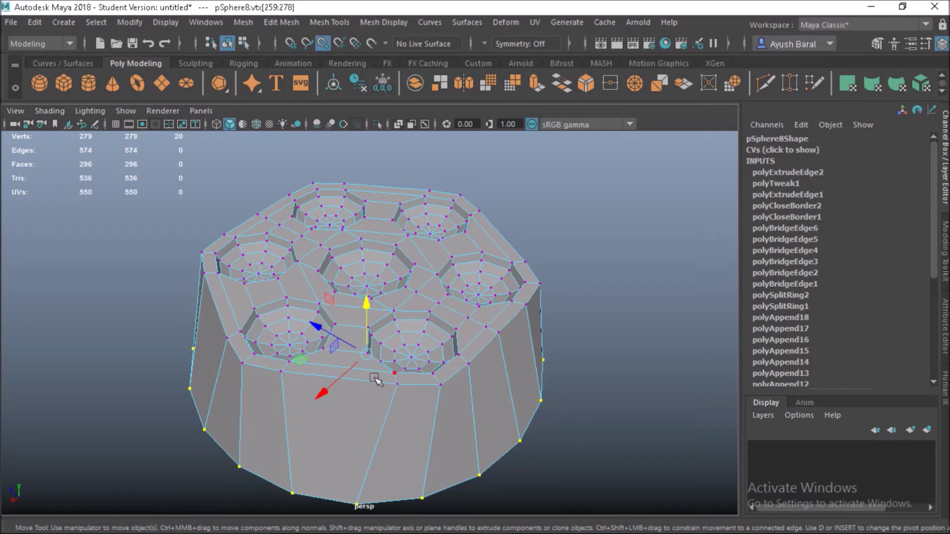
{"action": "middle_click_drag", "start_coordinate": [246, 365], "coordinate": [239, 362]}
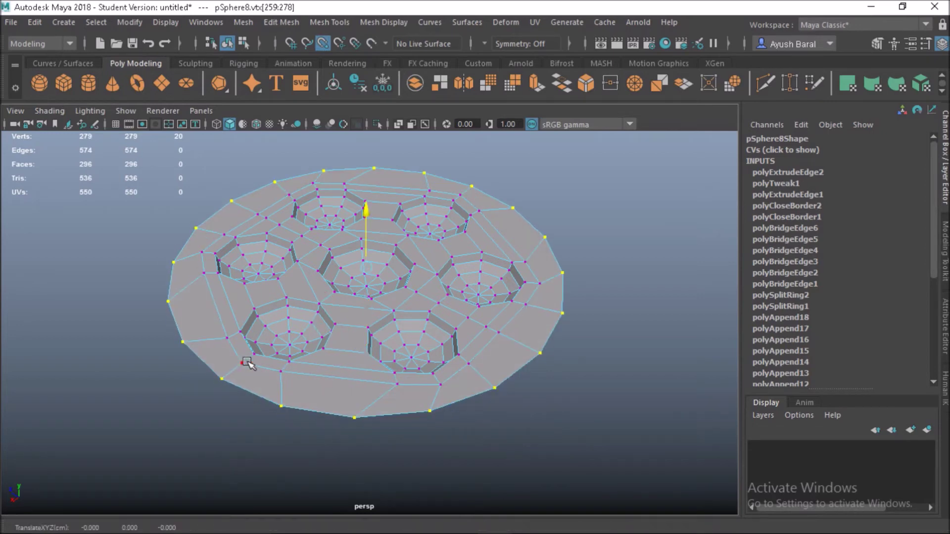
Shrink the pan's outer border edges slightly, and extrude them outward into a narrow rim strip
{"action": "left_click_drag", "start_coordinate": [241, 363], "coordinate": [492, 384], "text": "alt"}
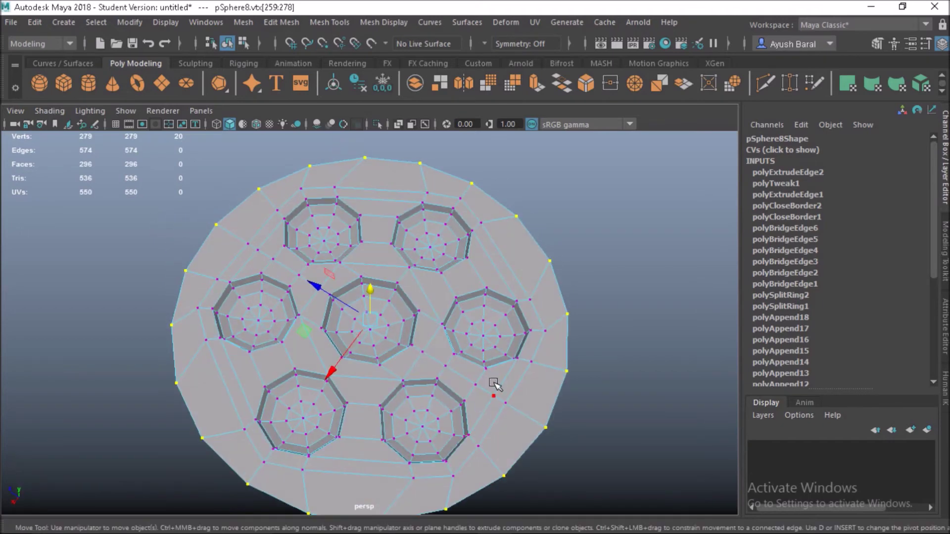
{"action": "right_click_drag", "start_coordinate": [435, 327], "coordinate": [430, 92]}
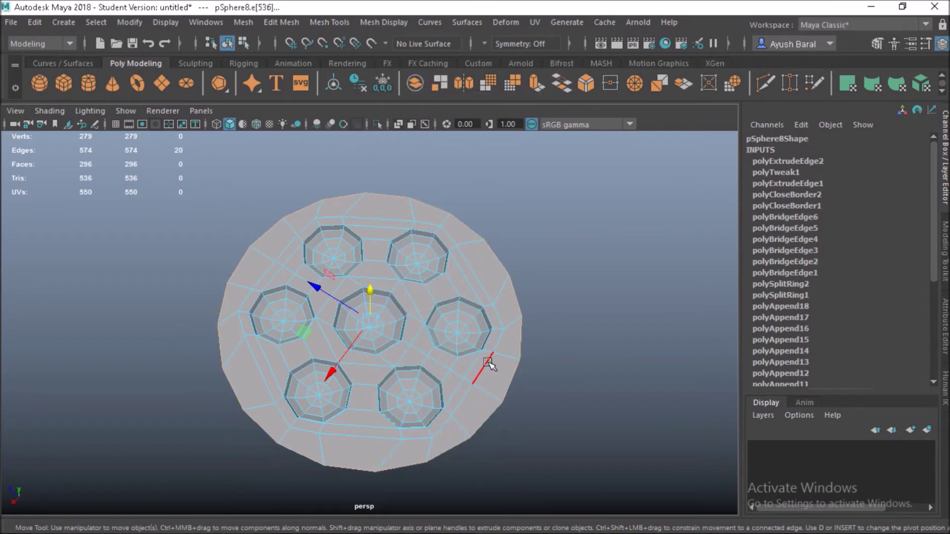
{"action": "key", "text": "r"}
{"action": "left_click_drag", "start_coordinate": [372, 323], "coordinate": [370, 322]}
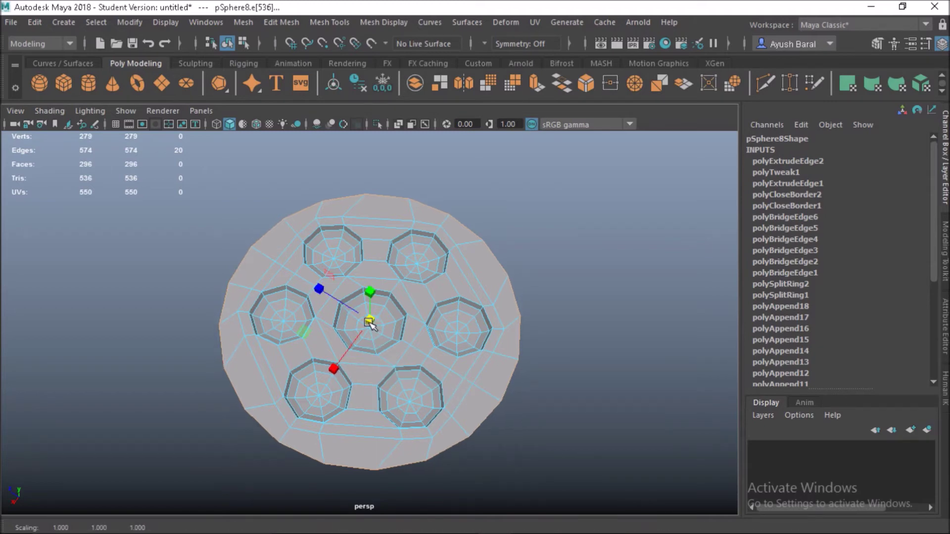
{"action": "key", "text": "ctrl+e"}
{"action": "left_click_drag", "start_coordinate": [370, 320], "coordinate": [379, 323]}
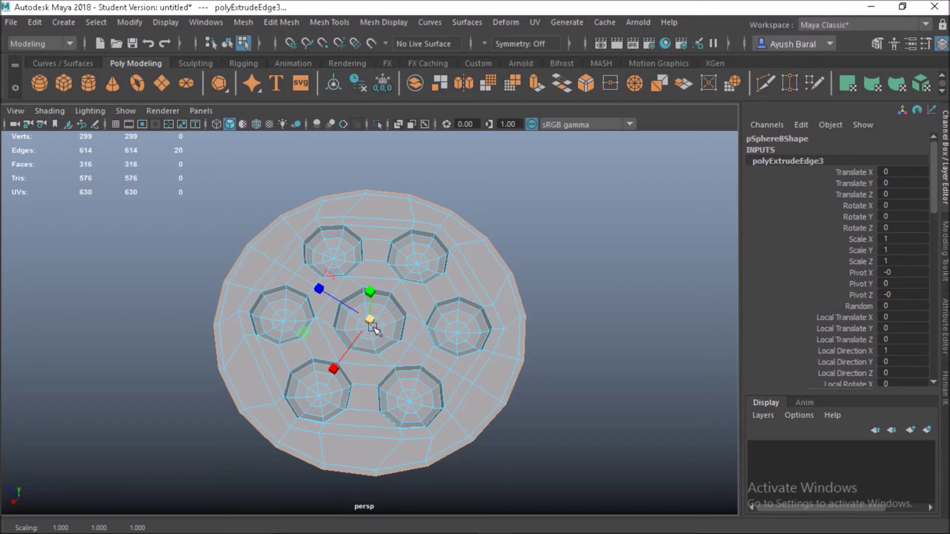
Select the full loop of narrow rim faces and extrude them with an offset of 0.06
{"action": "scroll", "coordinate": [391, 365], "scroll_direction": "up", "scroll_amount": 3}
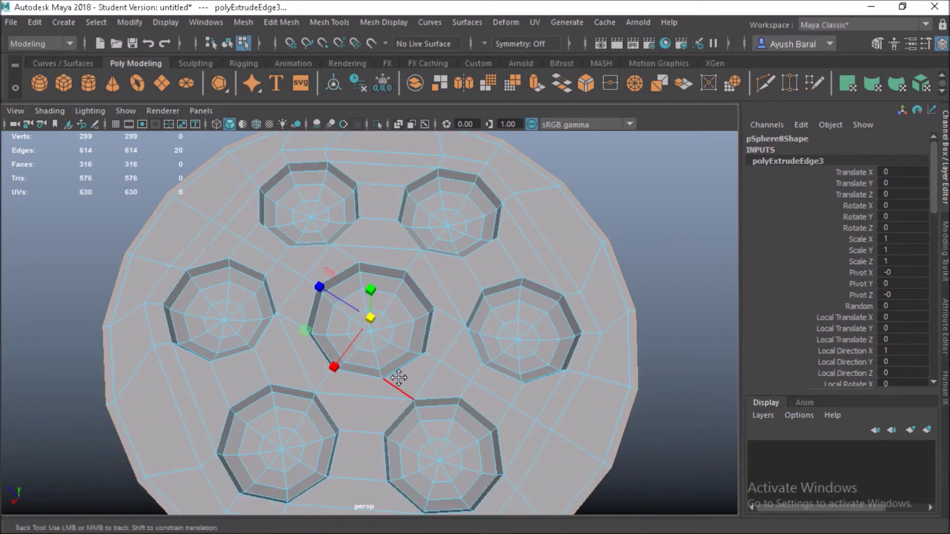
{"action": "middle_click_drag", "start_coordinate": [394, 384], "coordinate": [418, 335], "text": "alt"}
{"action": "right_click_drag", "start_coordinate": [388, 118], "coordinate": [358, 165]}
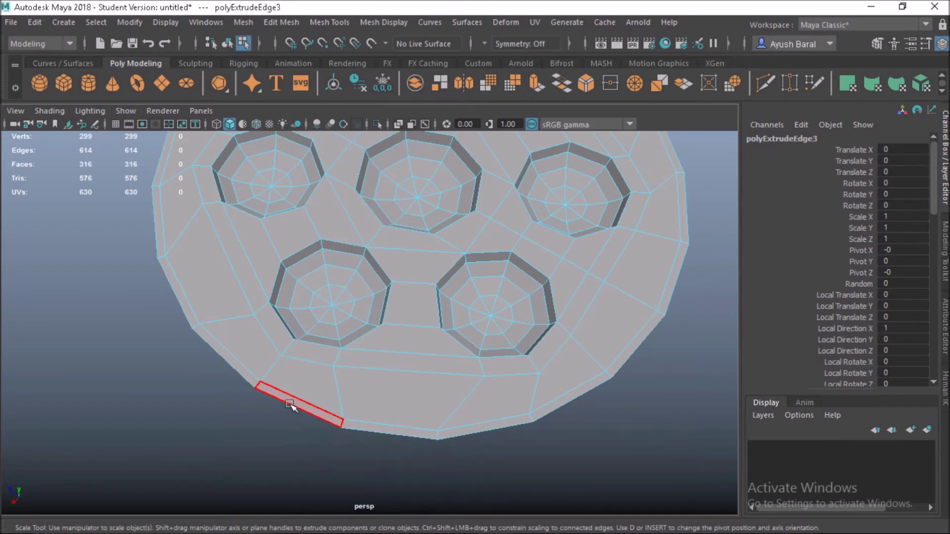
{"action": "left_click", "coordinate": [290, 403]}
{"action": "double_click", "coordinate": [380, 429]}
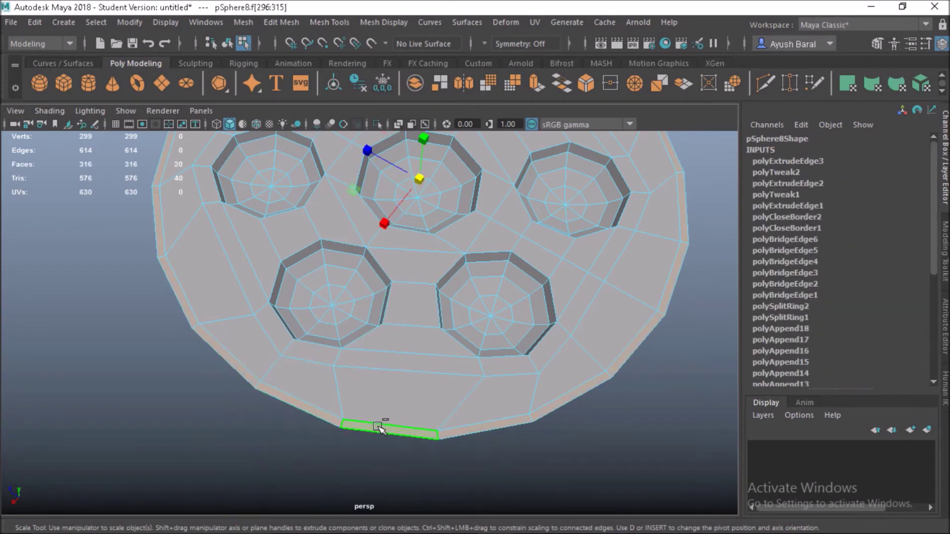
{"action": "scroll", "coordinate": [394, 391], "scroll_direction": "down", "scroll_amount": 4}
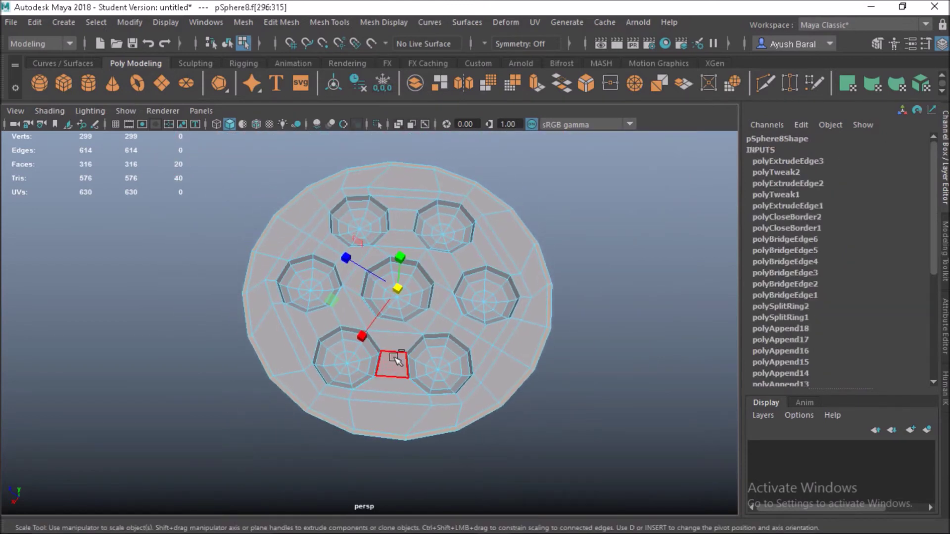
{"action": "key", "text": "ctrl+e"}
{"action": "scroll", "coordinate": [456, 409], "scroll_direction": "up", "scroll_amount": 8}
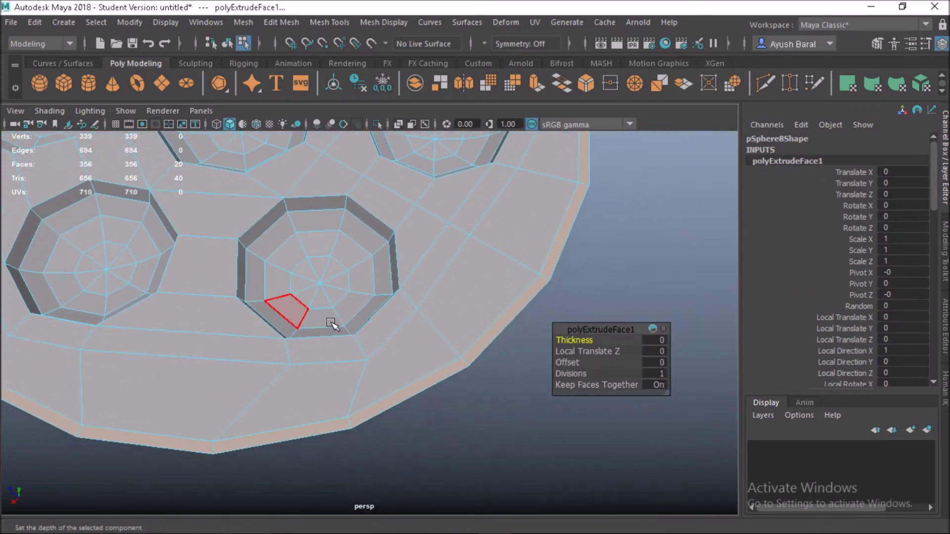
{"action": "scroll", "coordinate": [331, 324], "scroll_direction": "up", "scroll_amount": 4}
{"action": "left_click", "coordinate": [566, 362]}
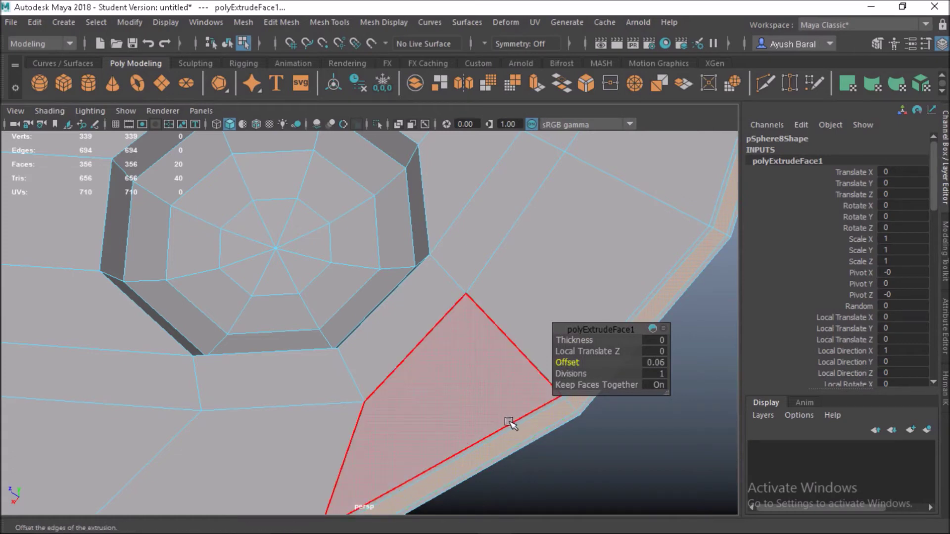
Extrude the inset rim faces again and move the new extrusion along the vertical axis
{"action": "key", "text": "ctrl+e"}
{"action": "scroll", "coordinate": [511, 428], "scroll_direction": "down", "scroll_amount": 5}
{"action": "left_click_drag", "start_coordinate": [493, 428], "coordinate": [441, 377], "text": "alt"}
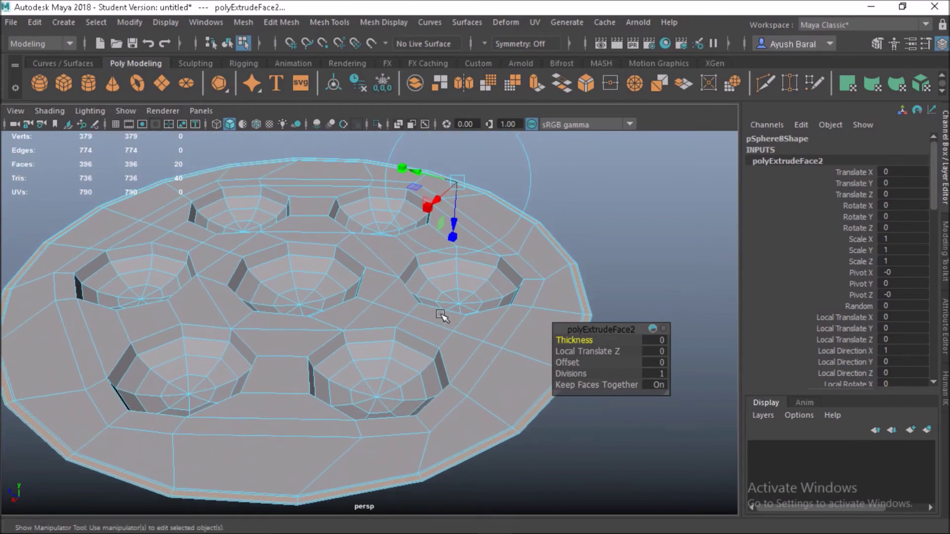
{"action": "key", "text": "w"}
{"action": "left_click_drag", "start_coordinate": [292, 214], "coordinate": [317, 336]}
{"action": "middle_click_drag", "start_coordinate": [399, 329], "coordinate": [572, 421], "text": "alt"}
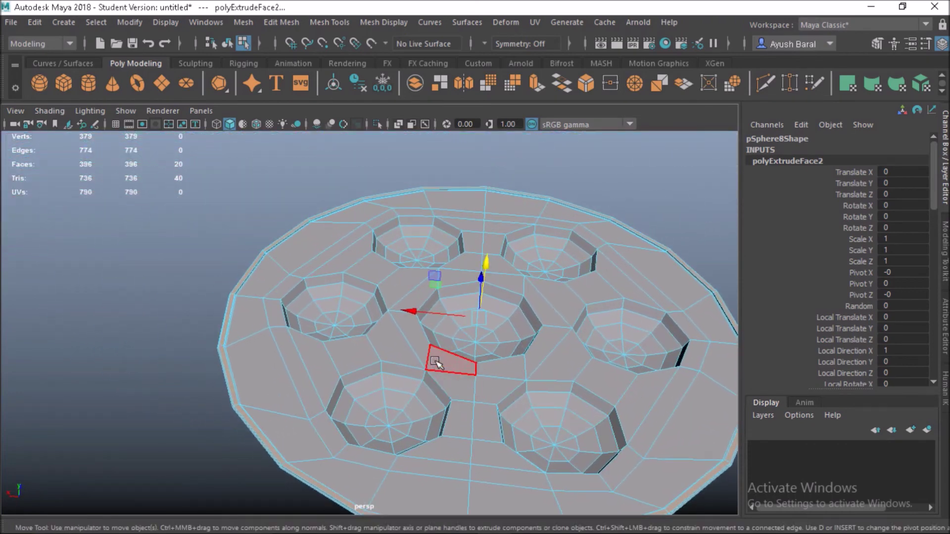
Preview the pan with mesh smoothing, inspect its top and underside, and return to the unsmoothed display
{"action": "key", "text": "3"}
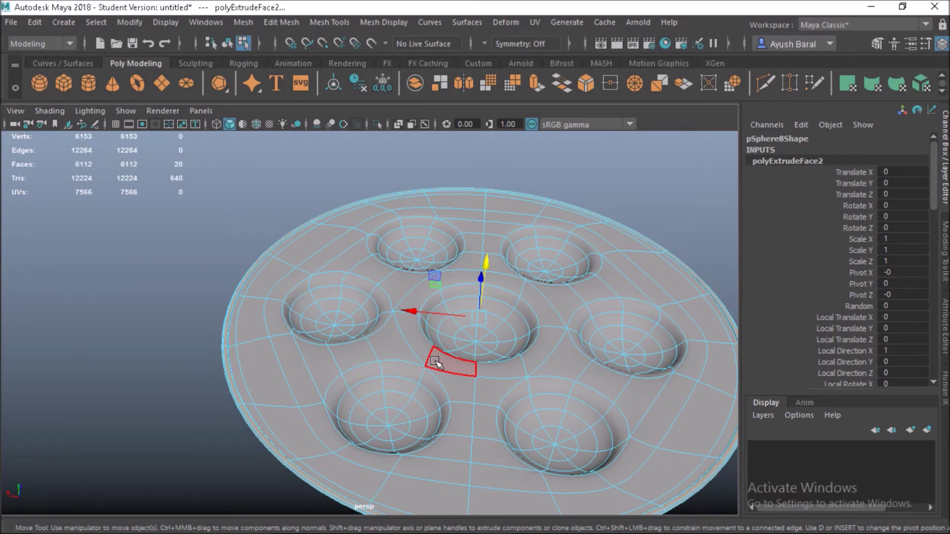
{"action": "key", "text": "q"}
{"action": "right_click_drag", "start_coordinate": [401, 301], "coordinate": [455, 255]}
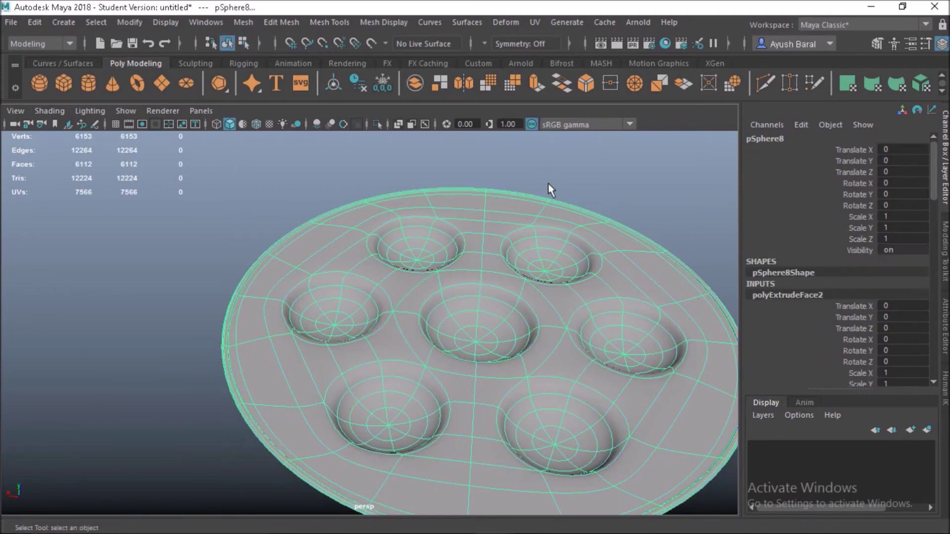
{"action": "left_click", "coordinate": [589, 196]}
{"action": "left_click_drag", "start_coordinate": [589, 196], "coordinate": [385, 357], "text": "alt"}
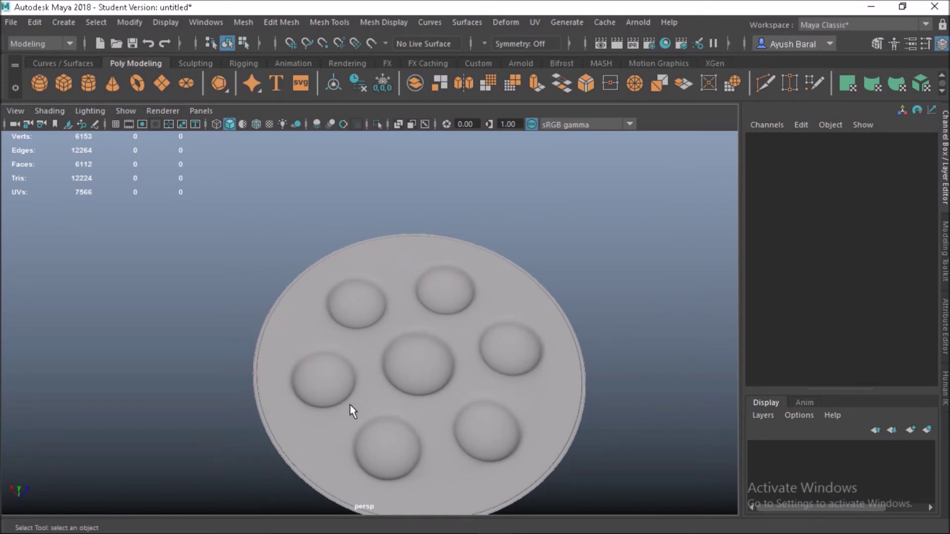
{"action": "scroll", "coordinate": [376, 391], "scroll_direction": "up", "scroll_amount": 5}
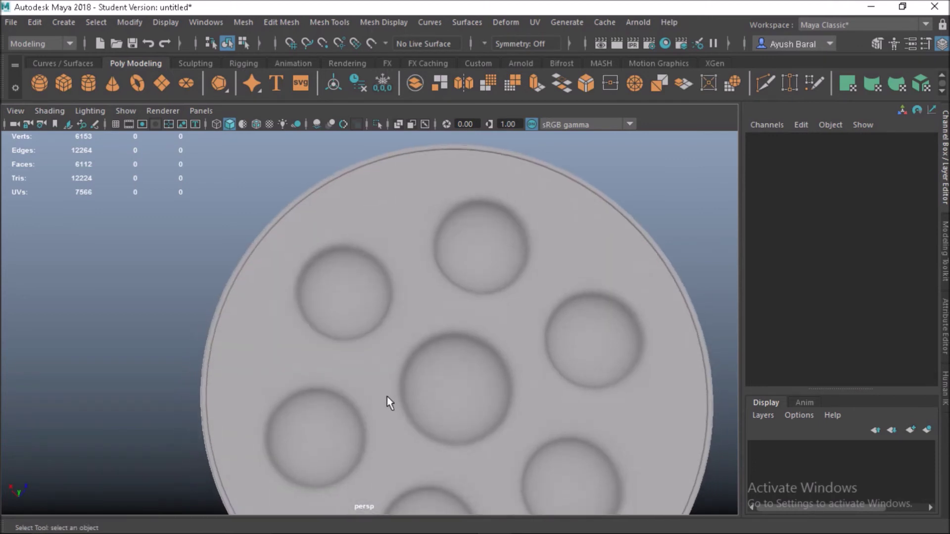
{"action": "left_click", "coordinate": [379, 374]}
{"action": "key", "text": "1"}
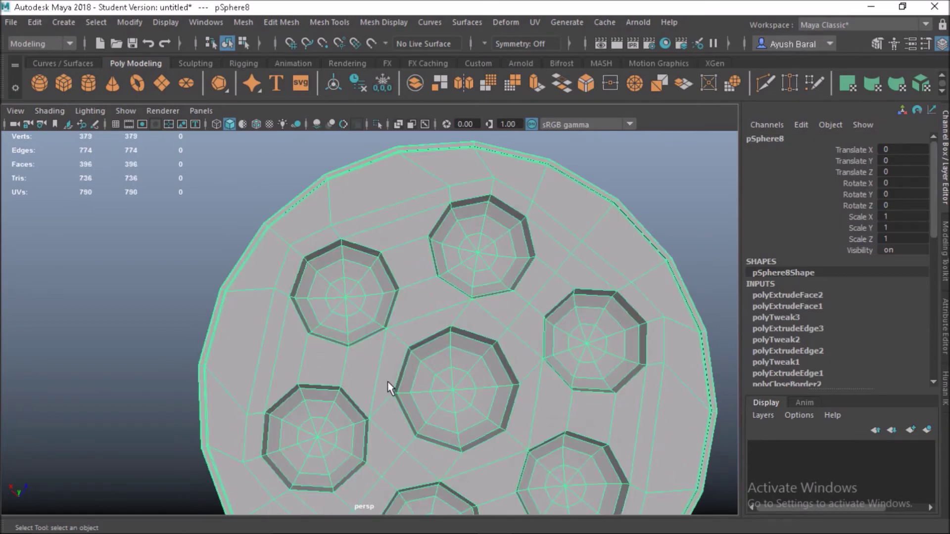
Switch the pan to edge selection and select all the top edges around the first outer cup's opening
{"action": "scroll", "coordinate": [366, 366], "scroll_direction": "up", "scroll_amount": 5}
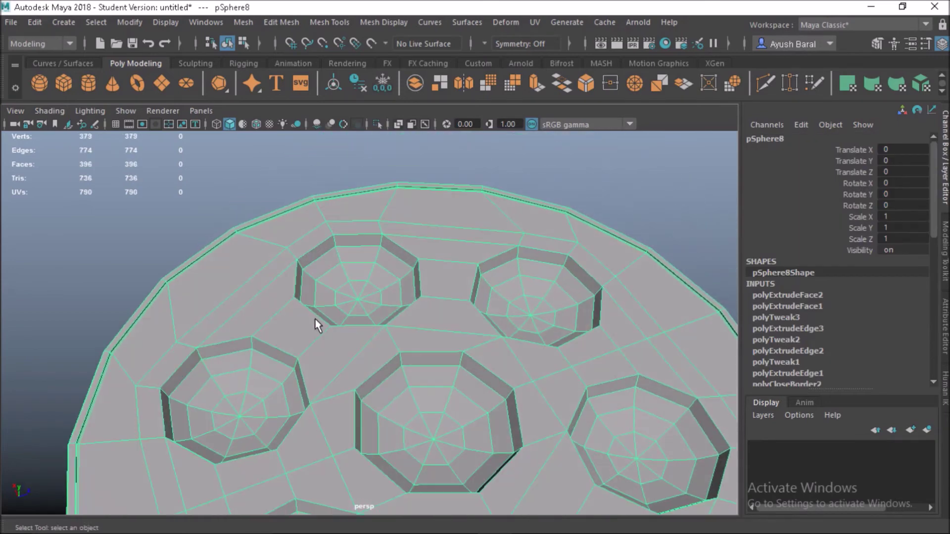
{"action": "scroll", "coordinate": [317, 325], "scroll_direction": "up", "scroll_amount": 5}
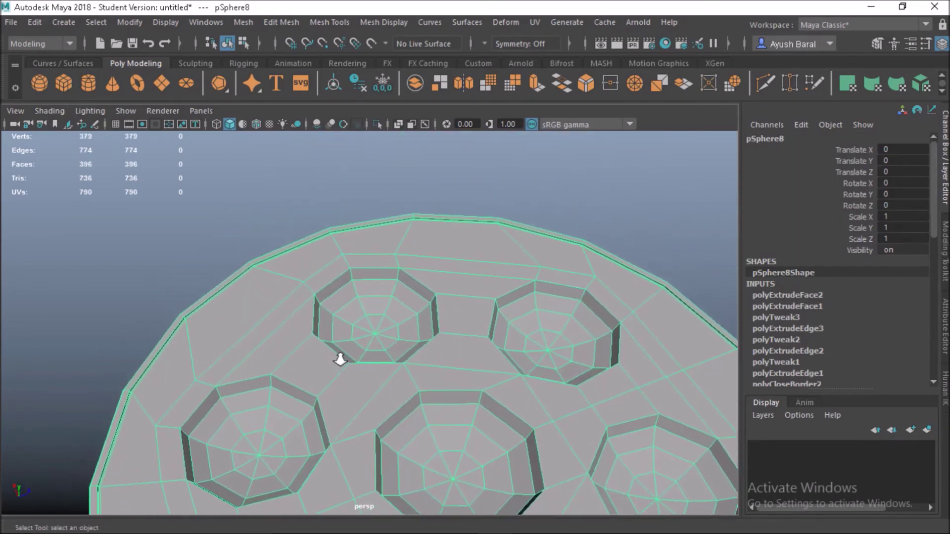
{"action": "right_click_drag", "start_coordinate": [319, 257], "coordinate": [313, 80]}
{"action": "left_click", "coordinate": [313, 251]}
{"action": "left_click", "coordinate": [371, 241], "text": "shift"}
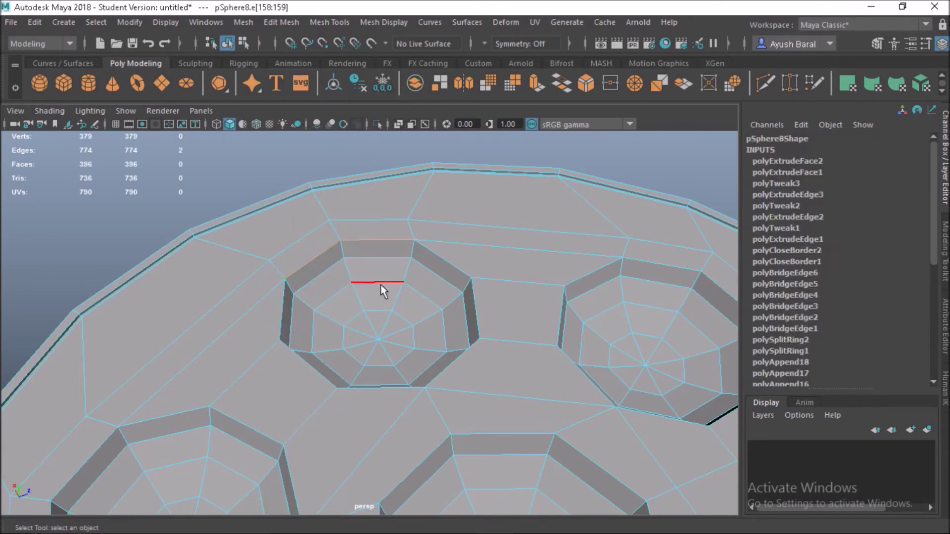
{"action": "middle_click_drag", "start_coordinate": [402, 295], "coordinate": [379, 296], "text": "alt"}
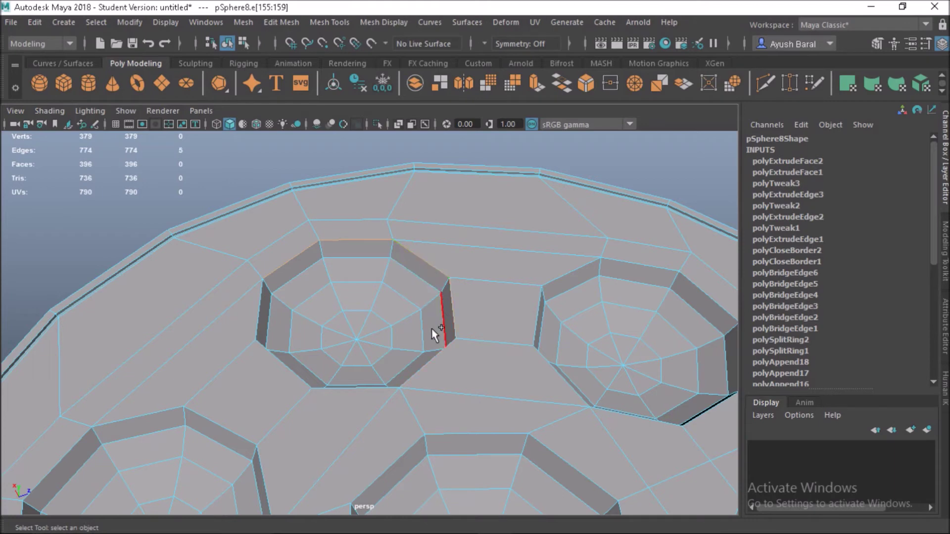
{"action": "left_click", "coordinate": [350, 388], "text": "shift"}
{"action": "middle_click_drag", "start_coordinate": [377, 411], "coordinate": [491, 278], "text": "alt"}
Add the complete ring of top opening edges of the neighbouring second outer cup to the selection
{"action": "double_click", "coordinate": [332, 278], "text": "shift"}
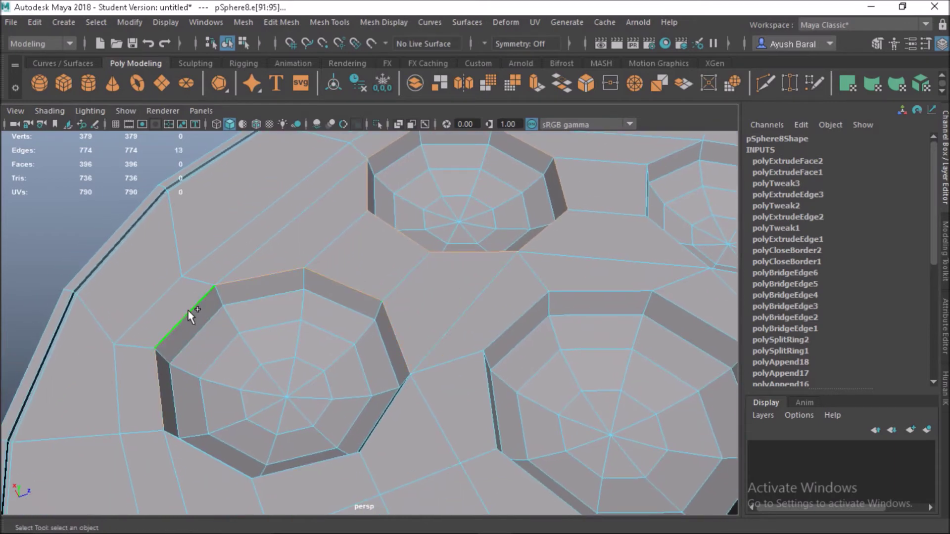
{"action": "double_click", "coordinate": [217, 458], "text": "shift"}
{"action": "double_click", "coordinate": [214, 444], "text": "ctrl"}
{"action": "key", "text": "ctrl+z"}
{"action": "left_click_drag", "start_coordinate": [369, 463], "coordinate": [448, 467], "text": "alt"}
{"action": "double_click", "coordinate": [450, 472], "text": "ctrl"}
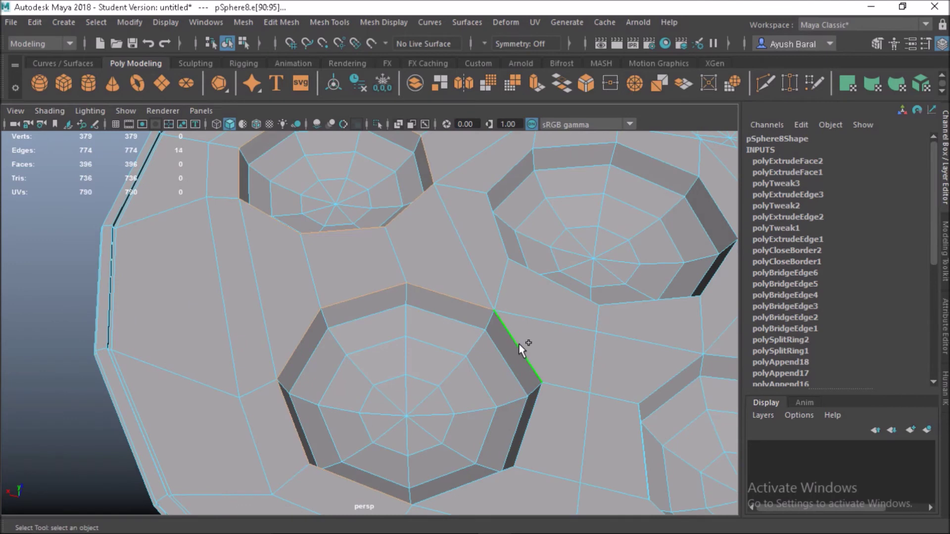
{"action": "left_click_drag", "start_coordinate": [566, 463], "coordinate": [386, 354], "text": "alt"}
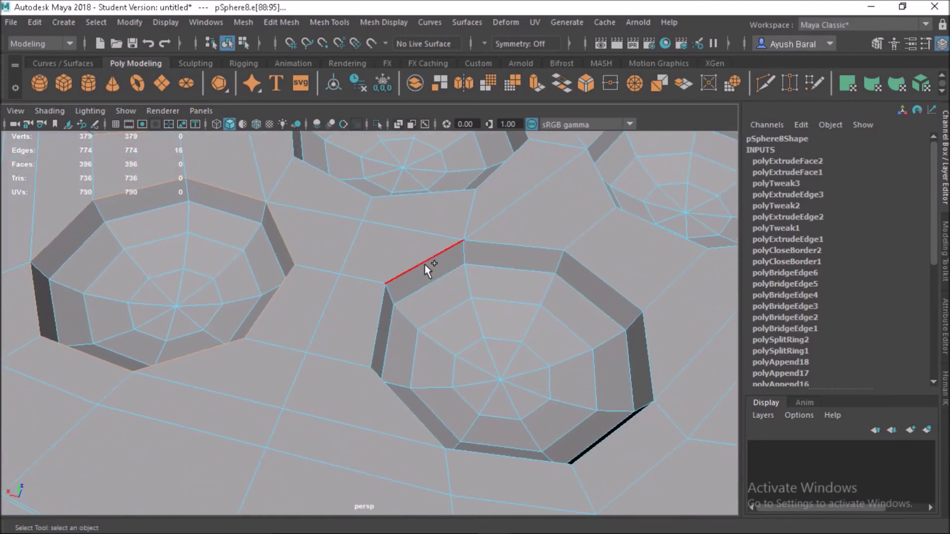
Extend the edge selection with all the top opening edges of the third outer cup
{"action": "double_click", "coordinate": [531, 244], "text": "shift"}
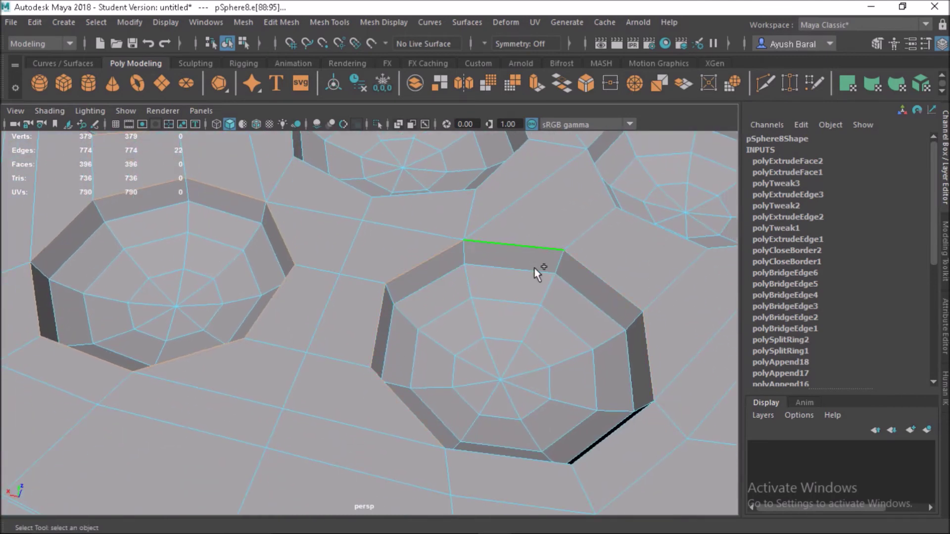
{"action": "double_click", "coordinate": [636, 442], "text": "shift"}
{"action": "left_click_drag", "start_coordinate": [578, 462], "coordinate": [489, 411], "text": "alt"}
{"action": "middle_click_drag", "start_coordinate": [382, 362], "coordinate": [375, 358], "text": "alt"}
{"action": "left_click_drag", "start_coordinate": [374, 358], "coordinate": [235, 291], "text": "alt"}
Include every top opening edge of the fourth outer cup in the edge selection
{"action": "double_click", "coordinate": [271, 280], "text": "shift"}
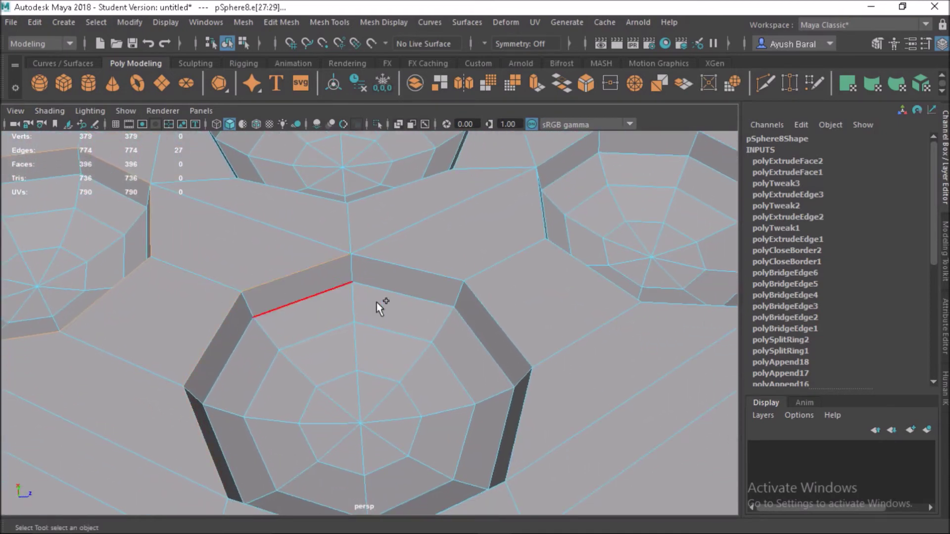
{"action": "double_click", "coordinate": [429, 280], "text": "shift"}
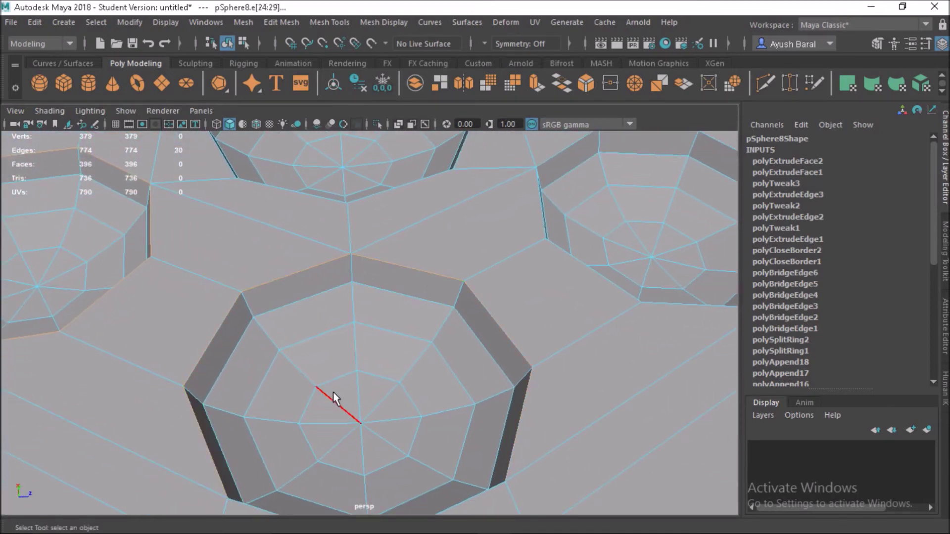
{"action": "scroll", "coordinate": [332, 394], "scroll_direction": "down", "scroll_amount": 3}
{"action": "left_click_drag", "start_coordinate": [352, 388], "coordinate": [387, 425], "text": "alt"}
{"action": "left_click_drag", "start_coordinate": [420, 466], "coordinate": [560, 451], "text": "alt"}
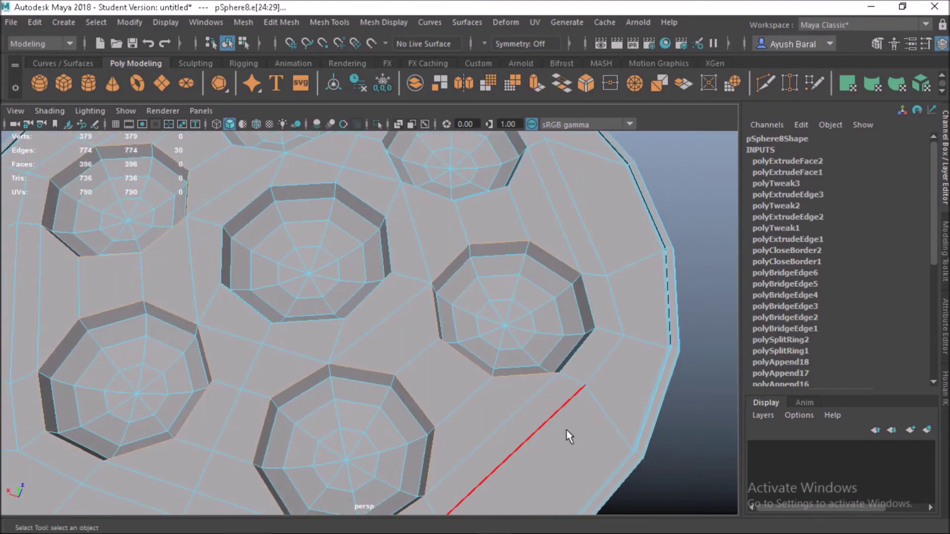
{"action": "double_click", "coordinate": [592, 313], "text": "shift"}
{"action": "left_click_drag", "start_coordinate": [532, 272], "coordinate": [503, 296], "text": "alt"}
Add the fifth outer cup's full ring of top opening edges to the selection
{"action": "double_click", "coordinate": [504, 298], "text": "shift"}
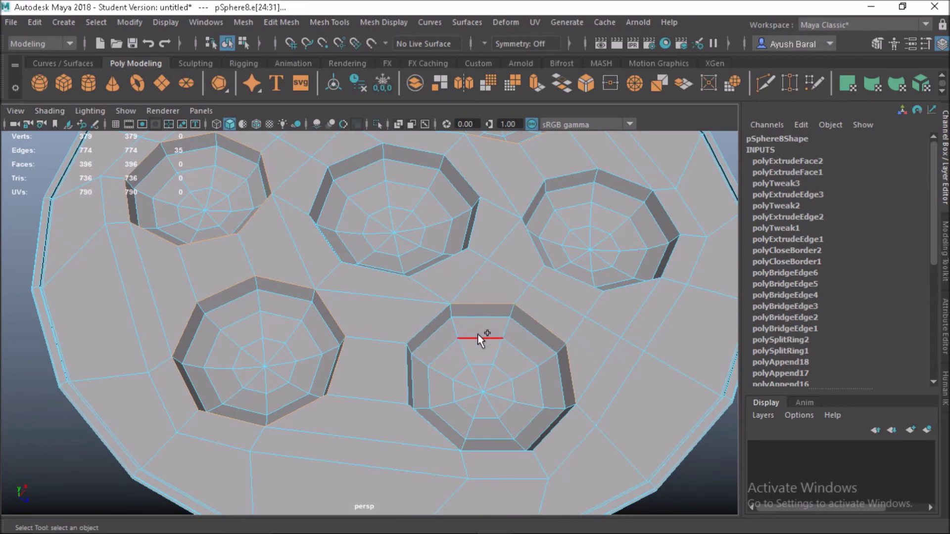
{"action": "left_click_drag", "start_coordinate": [441, 411], "coordinate": [180, 418], "text": "alt"}
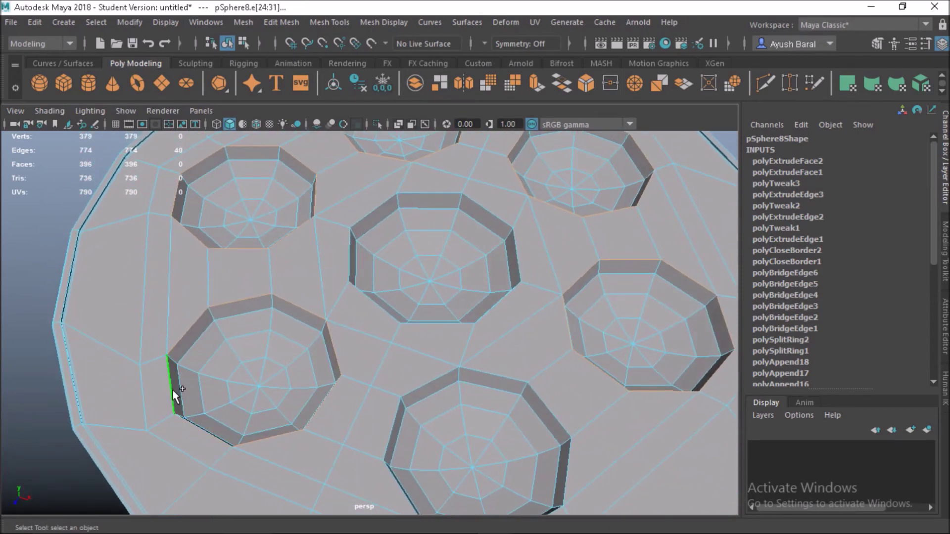
{"action": "left_click_drag", "start_coordinate": [337, 412], "coordinate": [294, 382], "text": "alt"}
Add the top opening edges of the sixth outer cup and the central cup to complete the seven-ring selection
{"action": "double_click", "coordinate": [345, 297], "text": "shift"}
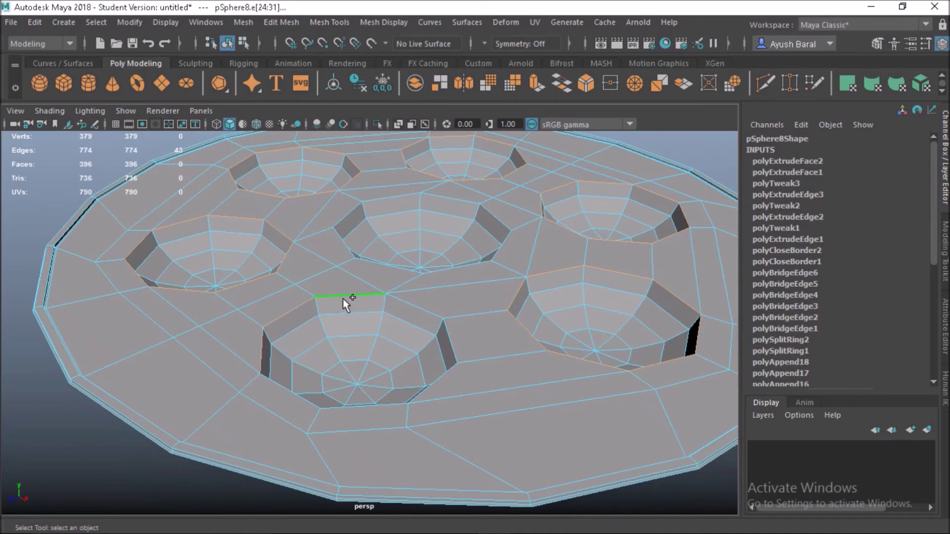
{"action": "double_click", "coordinate": [409, 307], "text": "shift"}
{"action": "left_click_drag", "start_coordinate": [429, 396], "coordinate": [545, 415], "text": "alt"}
{"action": "middle_click_drag", "start_coordinate": [431, 372], "coordinate": [292, 348], "text": "alt"}
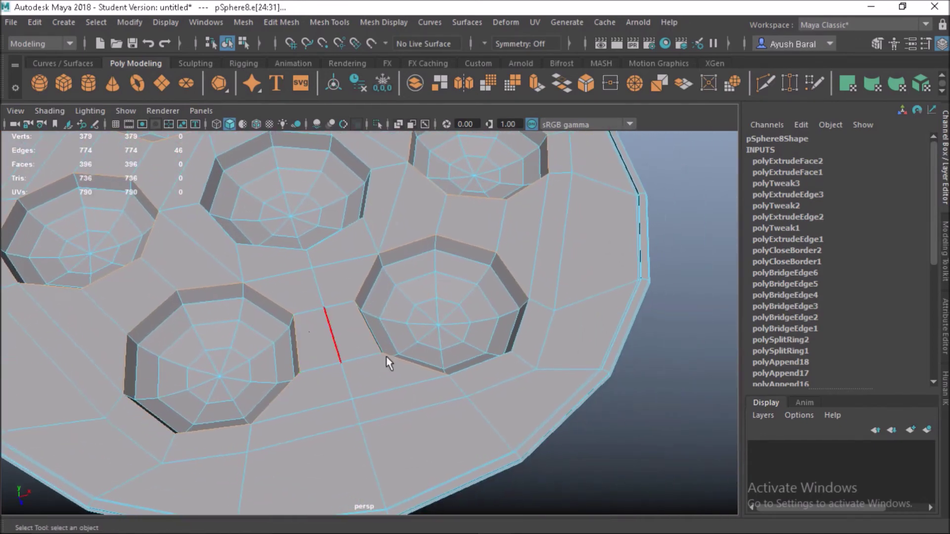
{"action": "left_click", "coordinate": [489, 360], "text": "shift"}
{"action": "left_click", "coordinate": [525, 322], "text": "shift"}
{"action": "left_click_drag", "start_coordinate": [525, 354], "coordinate": [415, 303], "text": "alt"}
{"action": "middle_click_drag", "start_coordinate": [489, 258], "coordinate": [428, 444], "text": "alt"}
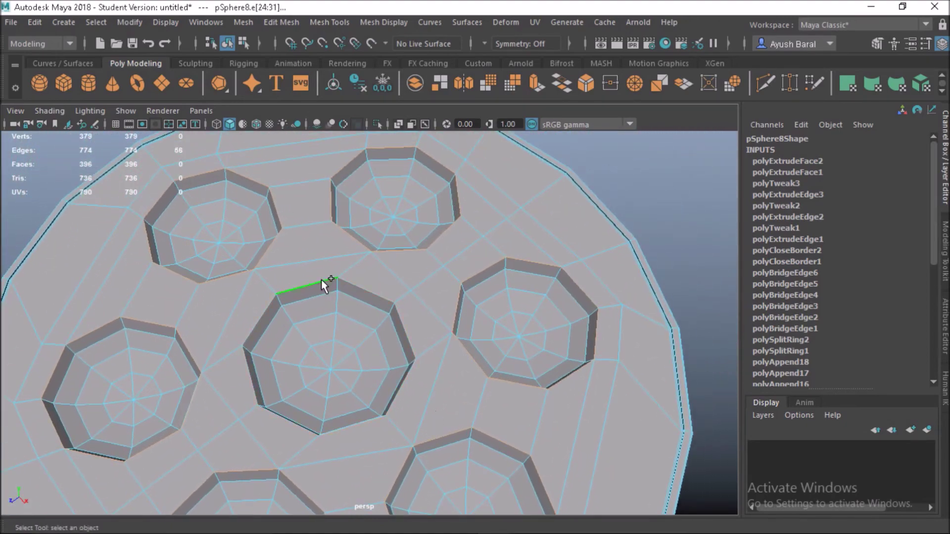
Check the selected cup edges in wireframe display, and return to shaded display
{"action": "left_click_drag", "start_coordinate": [401, 347], "coordinate": [556, 346], "text": "alt"}
{"action": "key", "text": "4"}
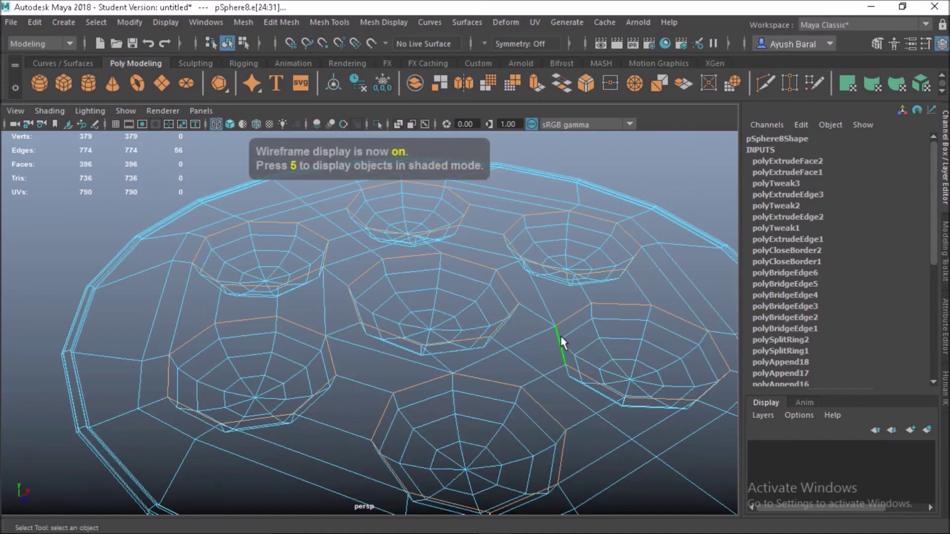
{"action": "scroll", "coordinate": [470, 365], "scroll_direction": "down", "scroll_amount": 4}
{"action": "mouse_move", "coordinate": [469, 364]}
{"action": "left_mouse_down", "text": "alt"}
{"action": "mouse_move", "coordinate": [534, 374]}
{"action": "mouse_move", "coordinate": [471, 370]}
{"action": "left_mouse_up", "text": "alt"}
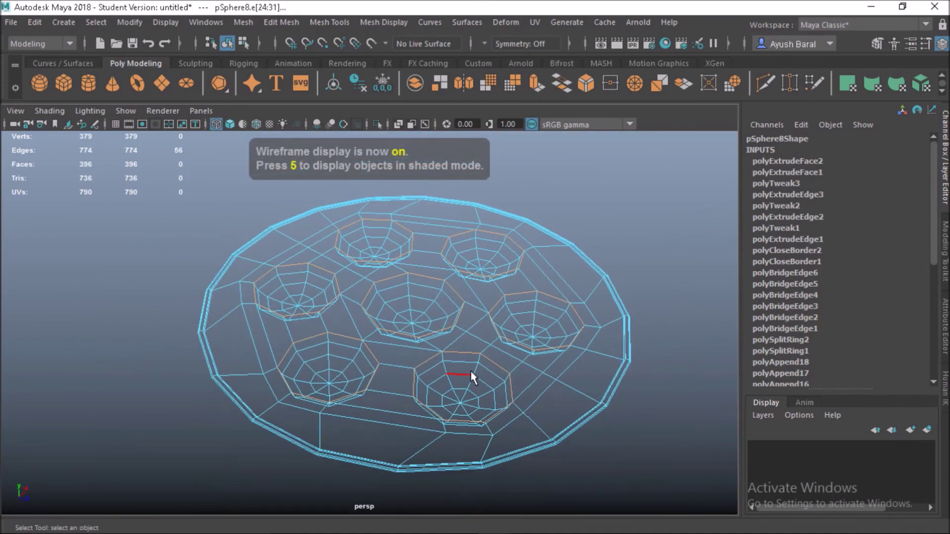
{"action": "key", "text": "5"}
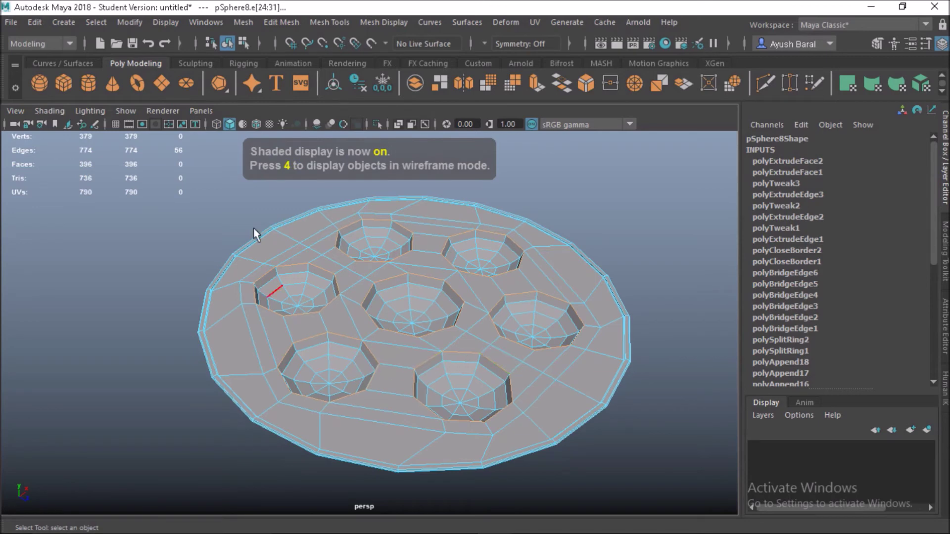
Save the selected cup opening edges as a quick select set named bevel_edges
{"action": "left_click", "coordinate": [63, 22]}
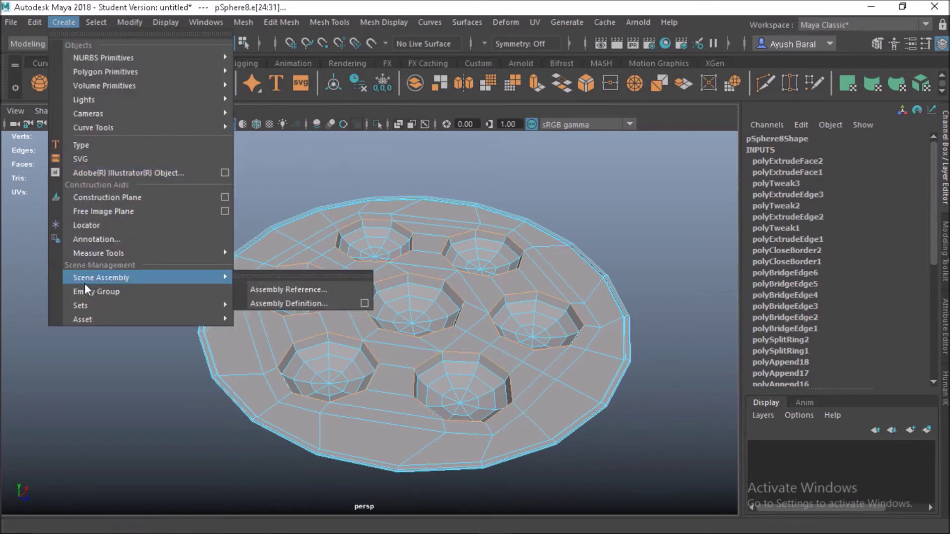
{"action": "mouse_move", "coordinate": [84, 305]}
{"action": "left_click", "coordinate": [276, 344]}
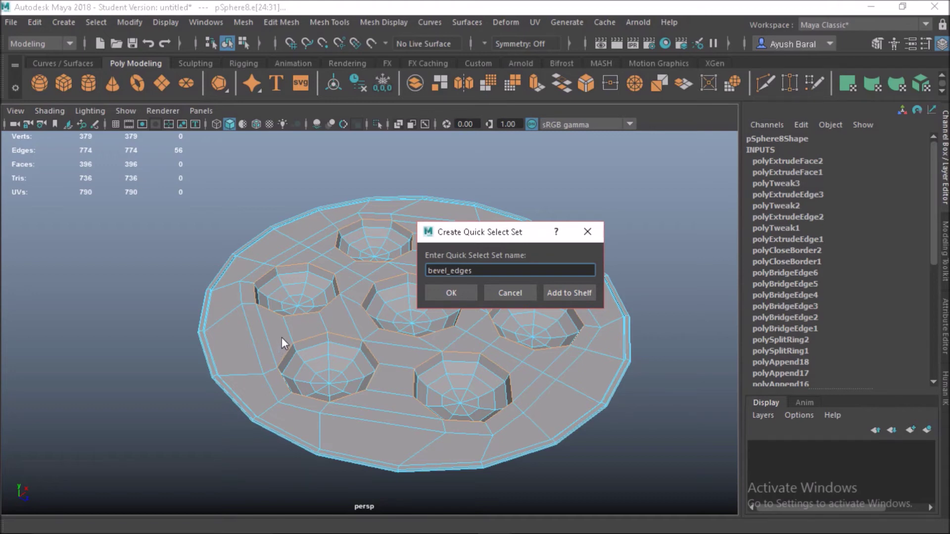
{"action": "left_click", "coordinate": [450, 293]}
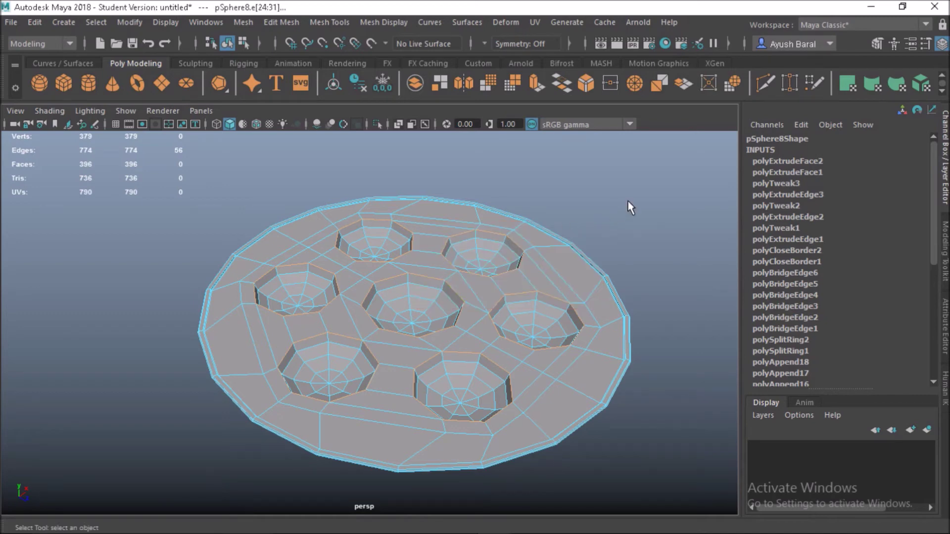
Clear the edge selection and recall the cup edges from the bevel_edges quick select set
{"action": "left_click", "coordinate": [687, 228]}
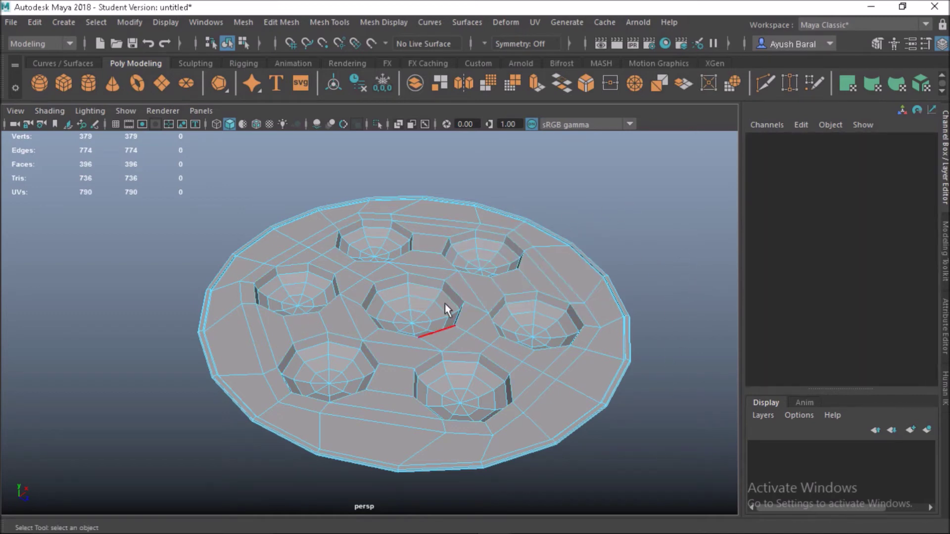
{"action": "left_click", "coordinate": [94, 22]}
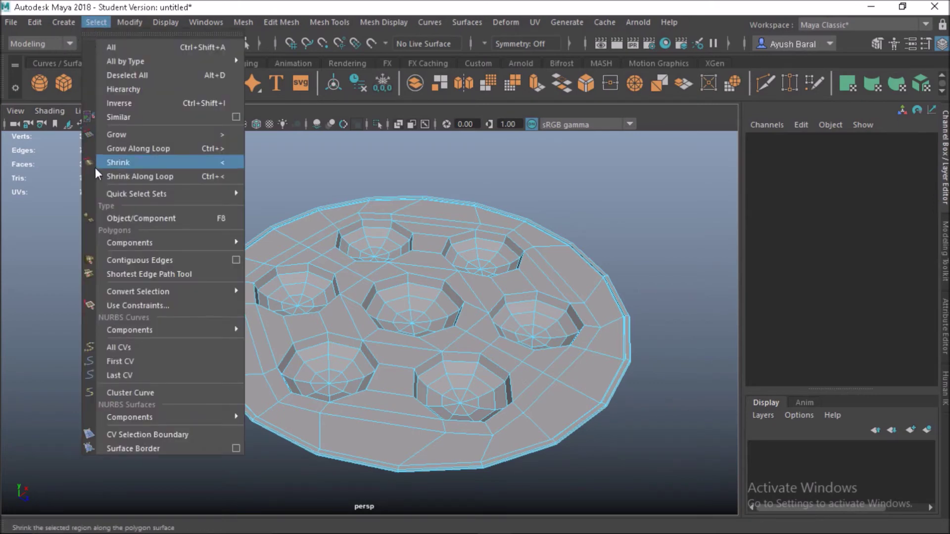
{"action": "mouse_move", "coordinate": [144, 193]}
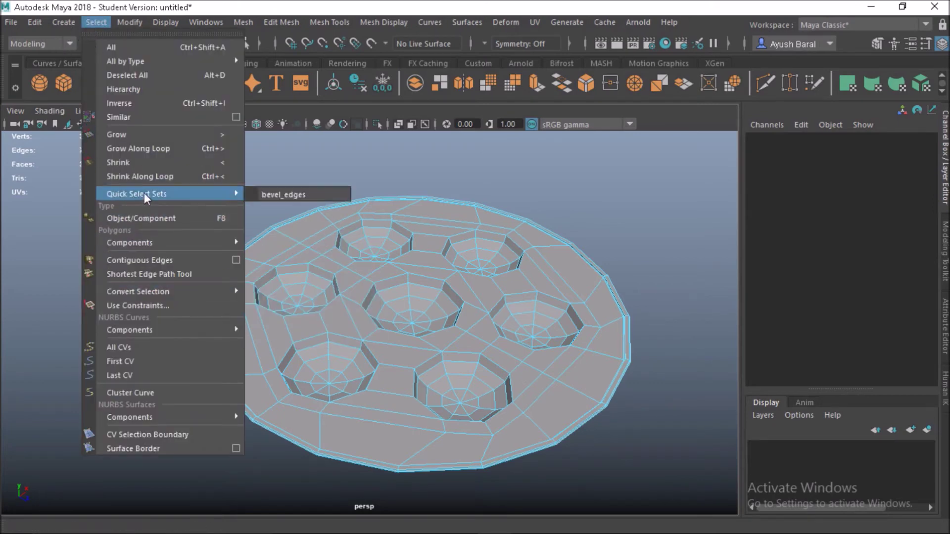
{"action": "left_click", "coordinate": [293, 193]}
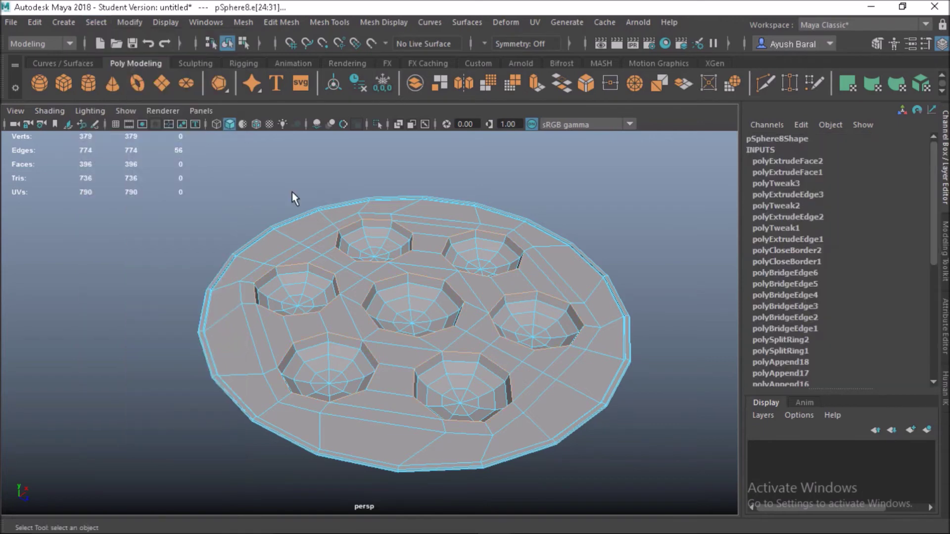
Apply a Bevel to the selected opening edges of all seven cups
{"action": "left_click_drag", "start_coordinate": [459, 348], "coordinate": [385, 373], "text": "alt"}
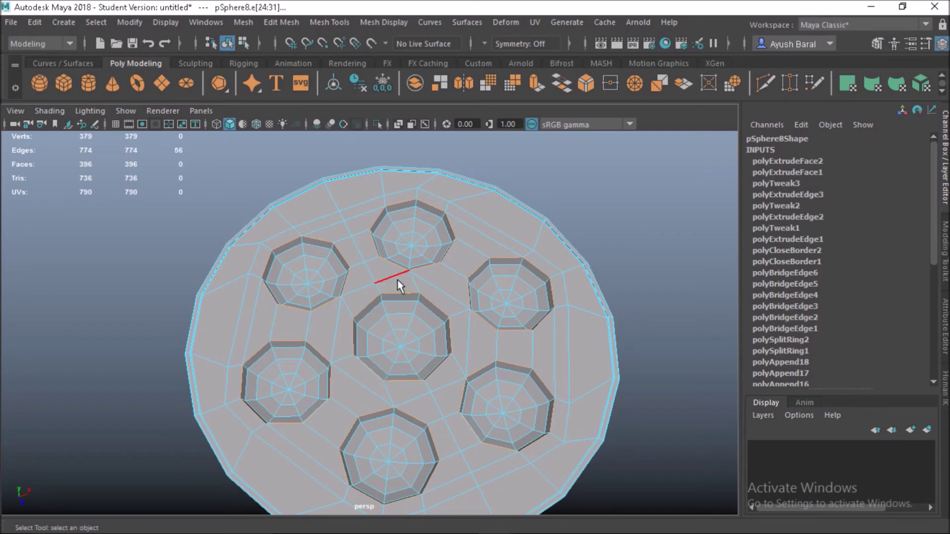
{"action": "right_click_drag", "start_coordinate": [398, 262], "coordinate": [473, 262], "text": "shift"}
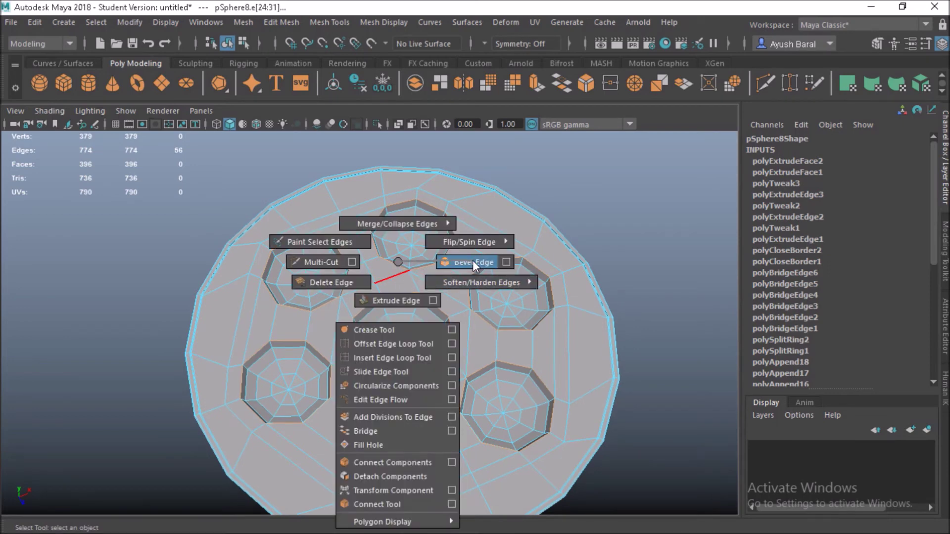
{"action": "right_click_drag", "start_coordinate": [473, 263], "coordinate": [400, 265], "text": "shift"}
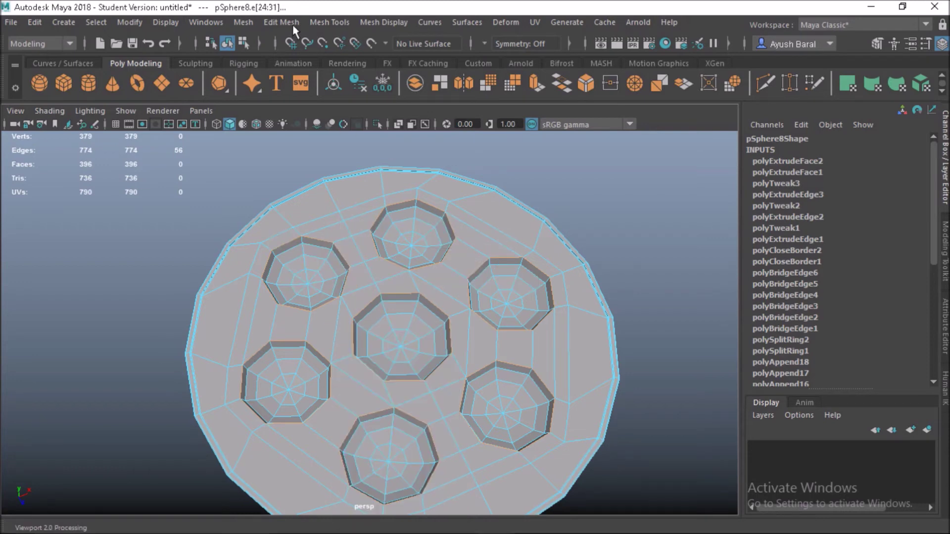
{"action": "left_click", "coordinate": [291, 24]}
{"action": "left_click", "coordinate": [412, 71]}
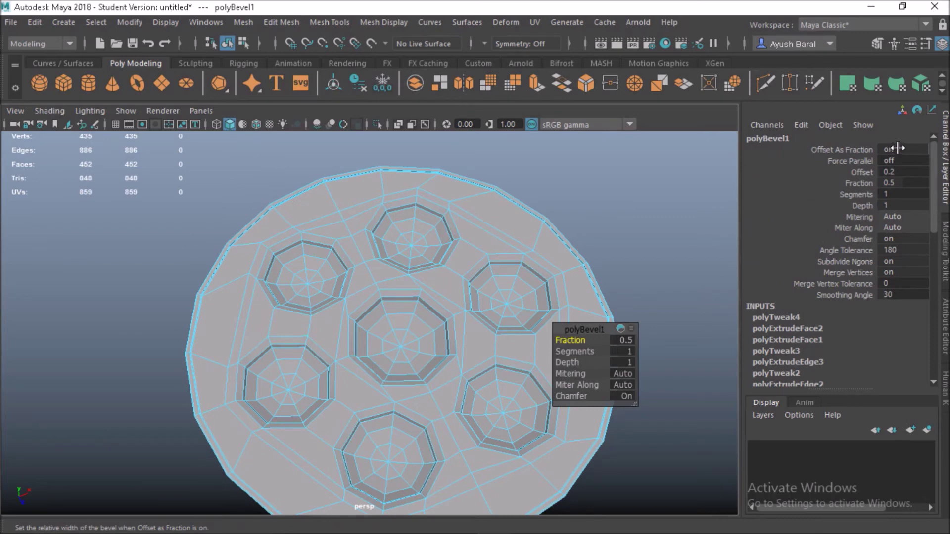
Turn off Offset As Fraction for the cup edge bevel
{"action": "double_click", "coordinate": [900, 149]}
{"action": "type", "text": "0"}
{"action": "key", "text": "Return"}
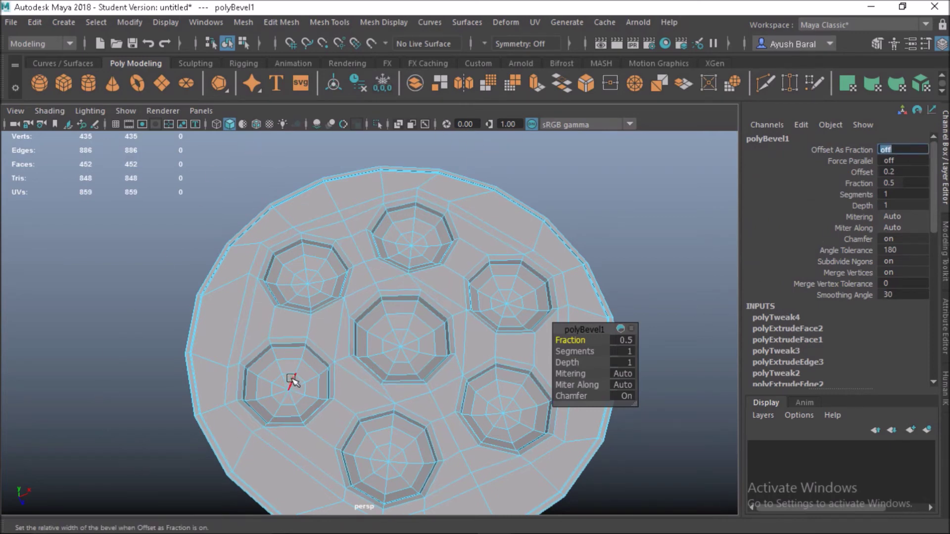
Examine the beveled cup edges up close and set the bevel's Segments to 2
{"action": "middle_click_drag", "start_coordinate": [274, 364], "coordinate": [267, 313], "text": "alt"}
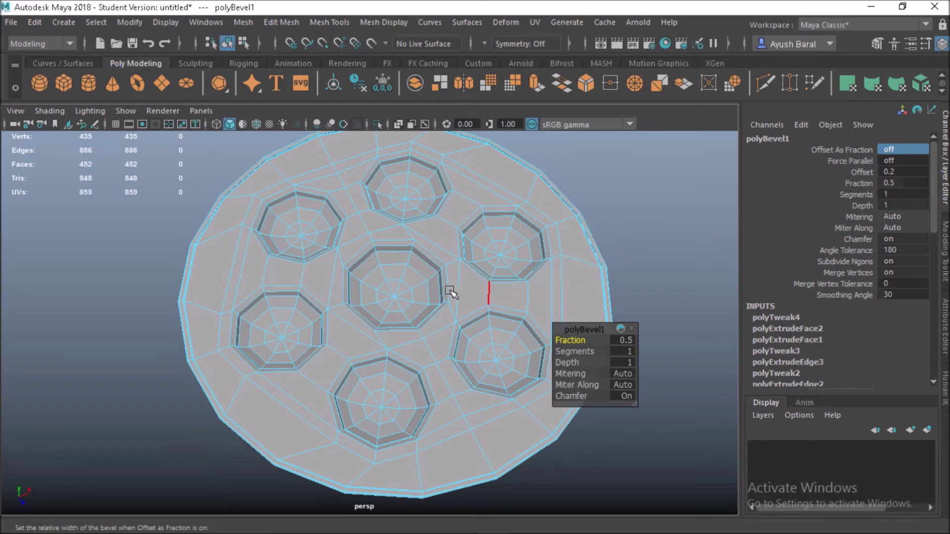
{"action": "middle_click_drag", "start_coordinate": [449, 291], "coordinate": [376, 325], "text": "alt"}
{"action": "right_click_drag", "start_coordinate": [377, 324], "coordinate": [473, 354], "text": "alt"}
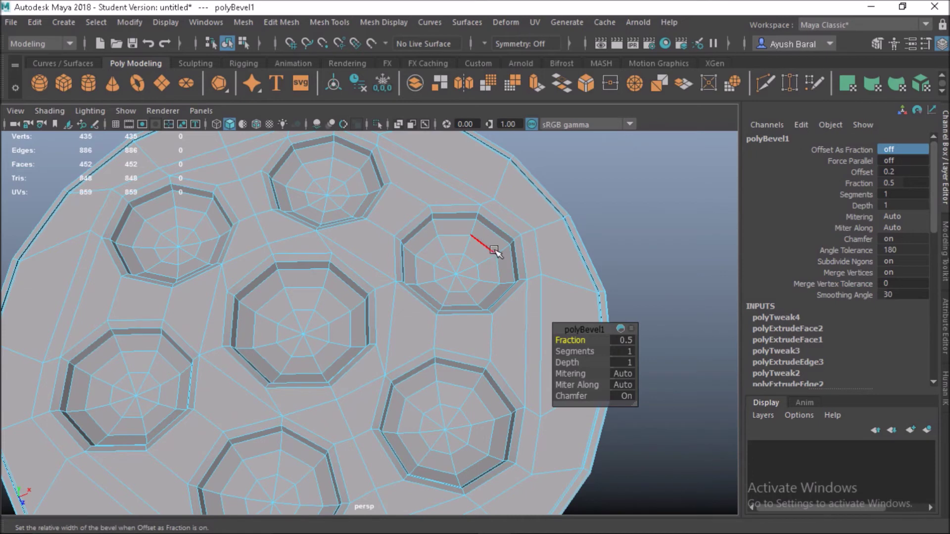
{"action": "scroll", "coordinate": [497, 262], "scroll_direction": "up", "scroll_amount": 2}
{"action": "middle_click_drag", "start_coordinate": [470, 277], "coordinate": [415, 358], "text": "alt"}
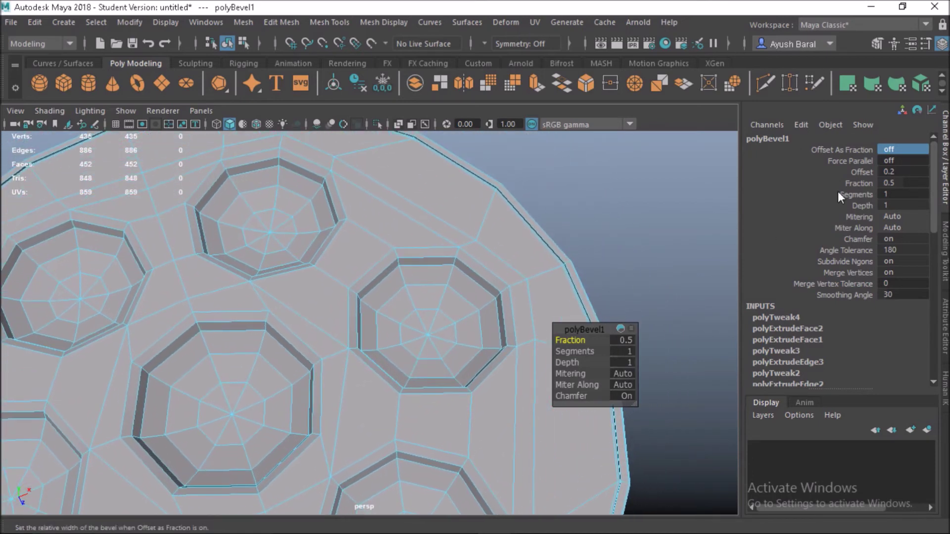
{"action": "left_click", "coordinate": [900, 194]}
{"action": "type", "text": "2"}
{"action": "key", "text": "Return"}
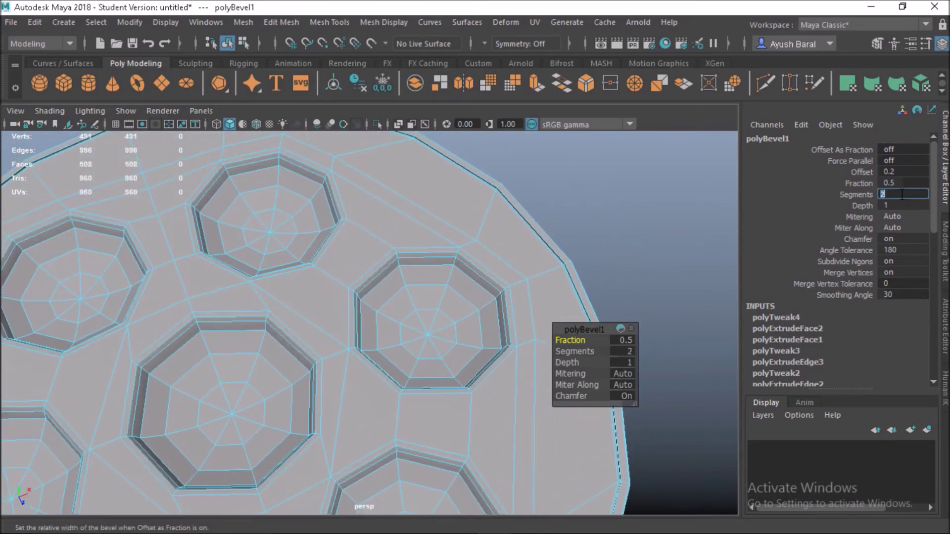
Set the cup edge bevel's Offset to 0.1
{"action": "left_click", "coordinate": [900, 182]}
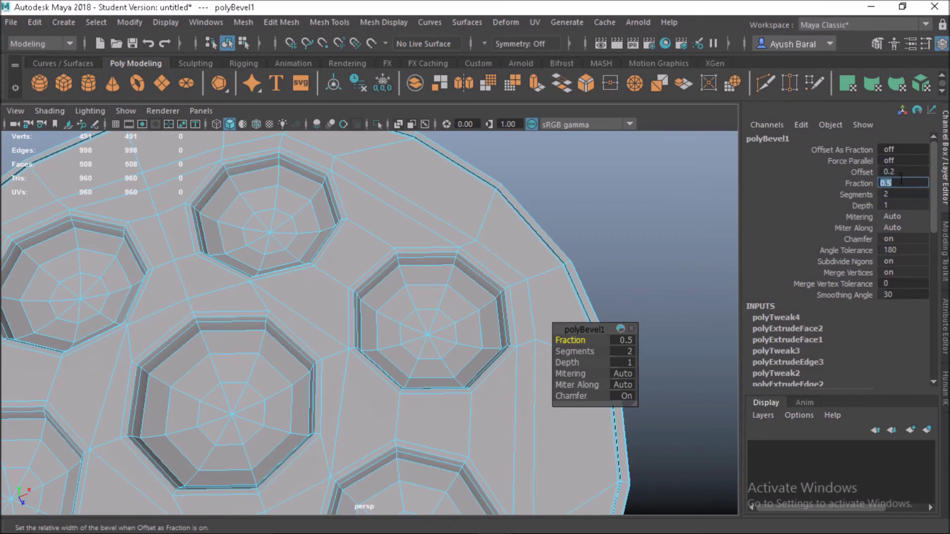
{"action": "left_click", "coordinate": [904, 170]}
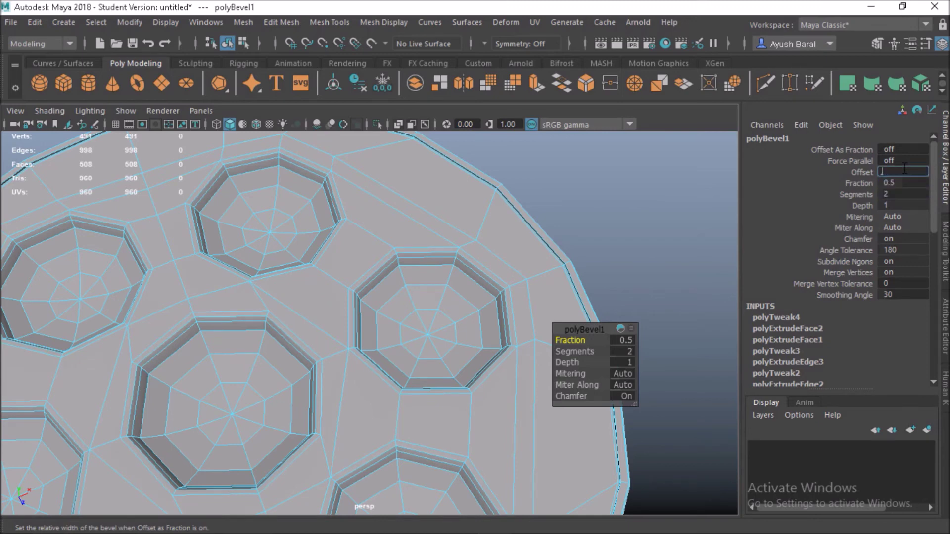
{"action": "type", "text": ".1"}
{"action": "key", "text": "Return"}
Preview the pan smoothed, inspect it from another angle, and return to the unsmoothed display with the pan selected as an object
{"action": "left_click_drag", "start_coordinate": [504, 316], "coordinate": [379, 317], "text": "alt"}
{"action": "key", "text": "3"}
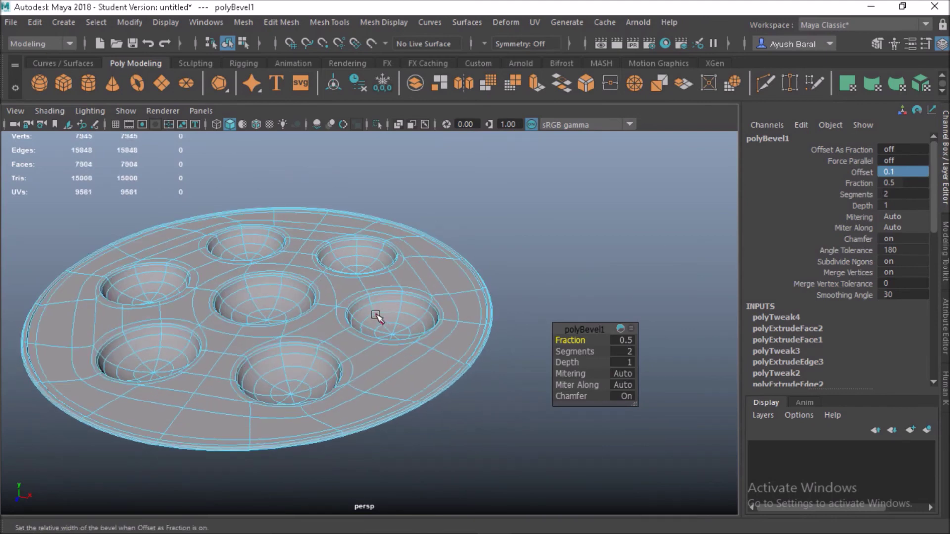
{"action": "left_click", "coordinate": [541, 271]}
{"action": "left_click_drag", "start_coordinate": [541, 271], "coordinate": [560, 319], "text": "alt"}
{"action": "scroll", "coordinate": [416, 361], "scroll_direction": "up", "scroll_amount": 3}
{"action": "left_click", "coordinate": [562, 331]}
{"action": "key", "text": "1"}
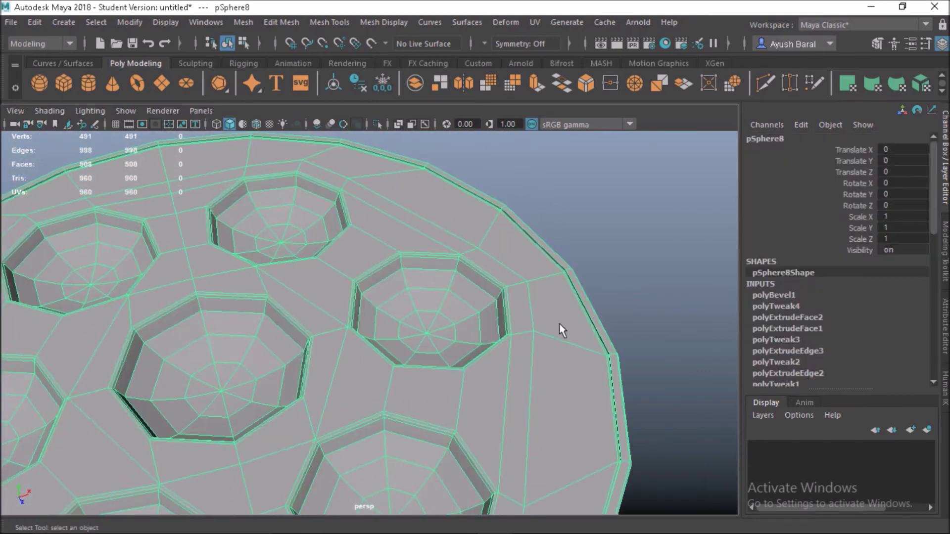
Select the edge loop running around the raised outer rim of the pan
{"action": "scroll", "coordinate": [560, 329], "scroll_direction": "up", "scroll_amount": 4}
{"action": "left_click_drag", "start_coordinate": [539, 322], "coordinate": [515, 299], "text": "alt"}
{"action": "middle_click_drag", "start_coordinate": [516, 299], "coordinate": [315, 307], "text": "alt"}
{"action": "scroll", "coordinate": [328, 303], "scroll_direction": "up", "scroll_amount": 5}
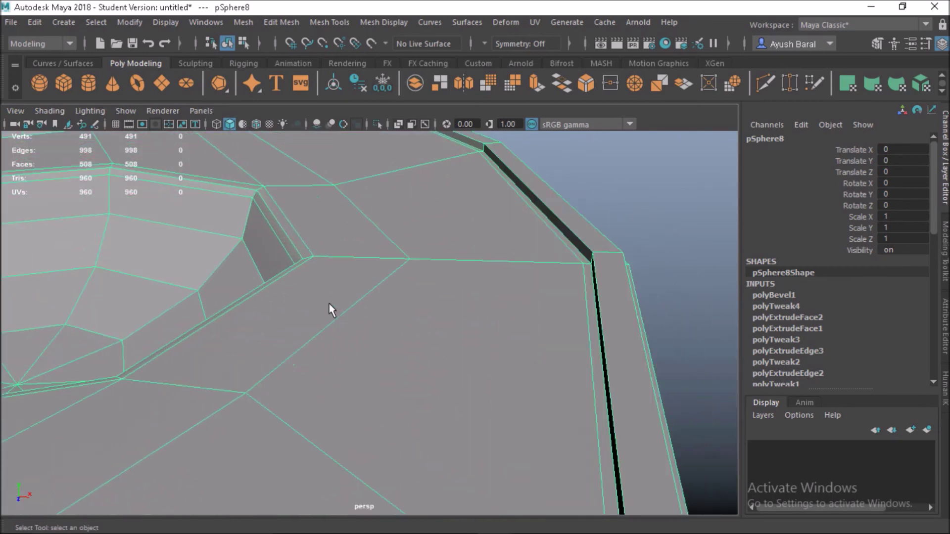
{"action": "left_click_drag", "start_coordinate": [366, 310], "coordinate": [383, 311], "text": "alt"}
{"action": "right_click_drag", "start_coordinate": [643, 266], "coordinate": [584, 56]}
{"action": "double_click", "coordinate": [668, 296]}
Bevel the selected rim edge loop with Segments set to 2 and Offset set to 0.1
{"action": "scroll", "coordinate": [667, 296], "scroll_direction": "down", "scroll_amount": 5}
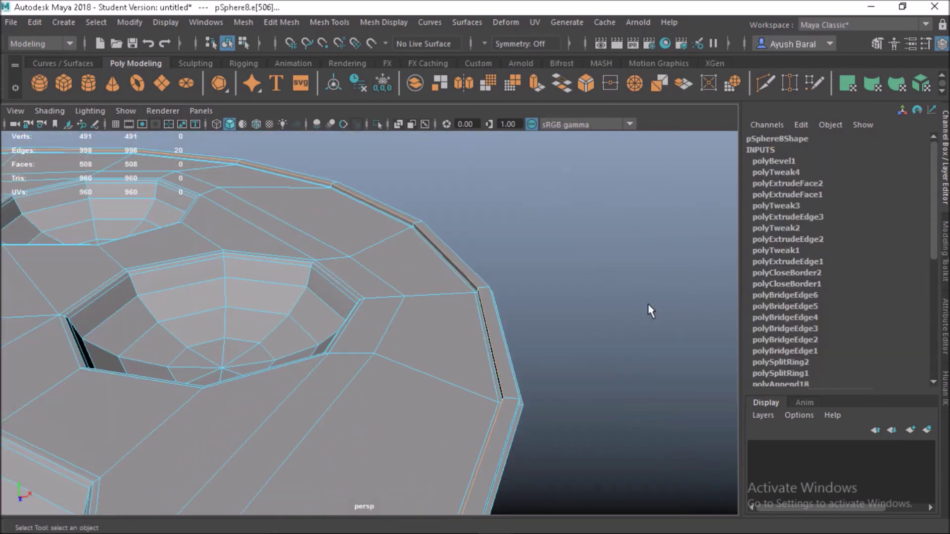
{"action": "right_click", "coordinate": [444, 228], "text": "shift"}
{"action": "right_click_drag", "start_coordinate": [444, 228], "coordinate": [501, 230], "text": "shift"}
{"action": "scroll", "coordinate": [633, 200], "scroll_direction": "up", "scroll_amount": 4}
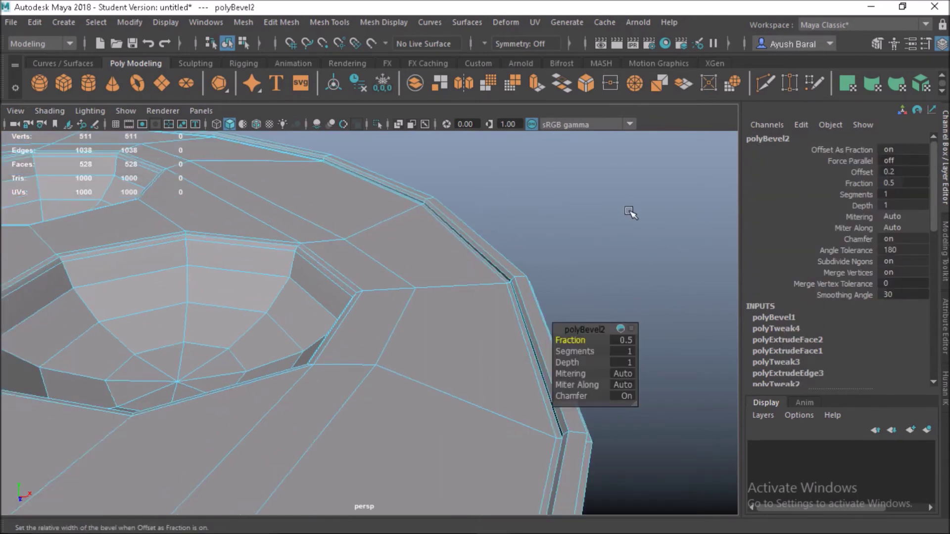
{"action": "left_click_drag", "start_coordinate": [543, 252], "coordinate": [580, 237], "text": "alt"}
{"action": "double_click", "coordinate": [892, 194]}
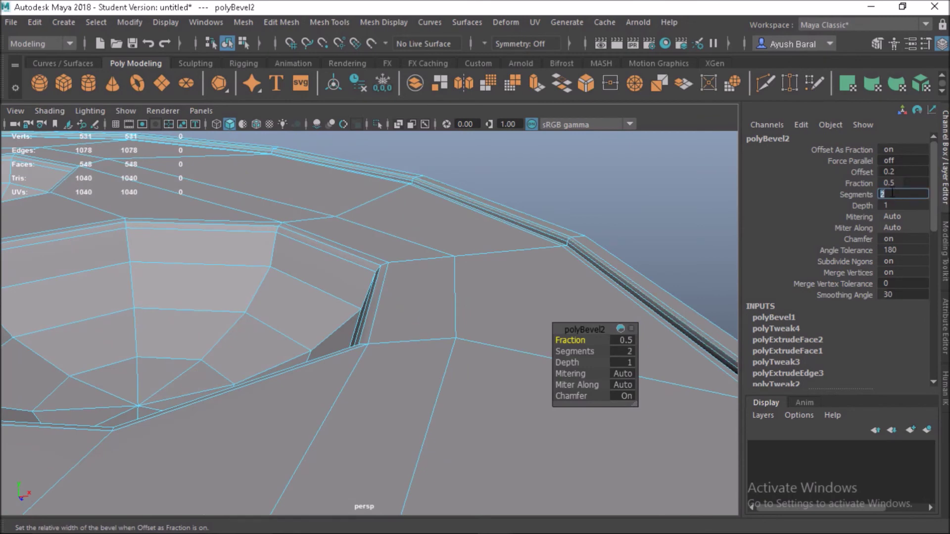
{"action": "left_click", "coordinate": [906, 172]}
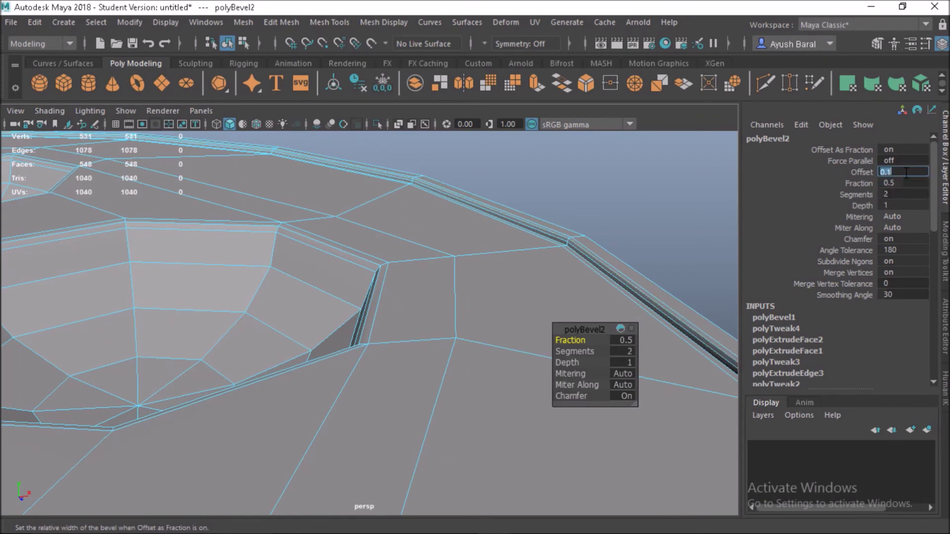
{"action": "left_click", "coordinate": [671, 189]}
Return the pan to object mode, turn on its smooth preview and inspect the result unselected
{"action": "scroll", "coordinate": [420, 317], "scroll_direction": "down", "scroll_amount": 7}
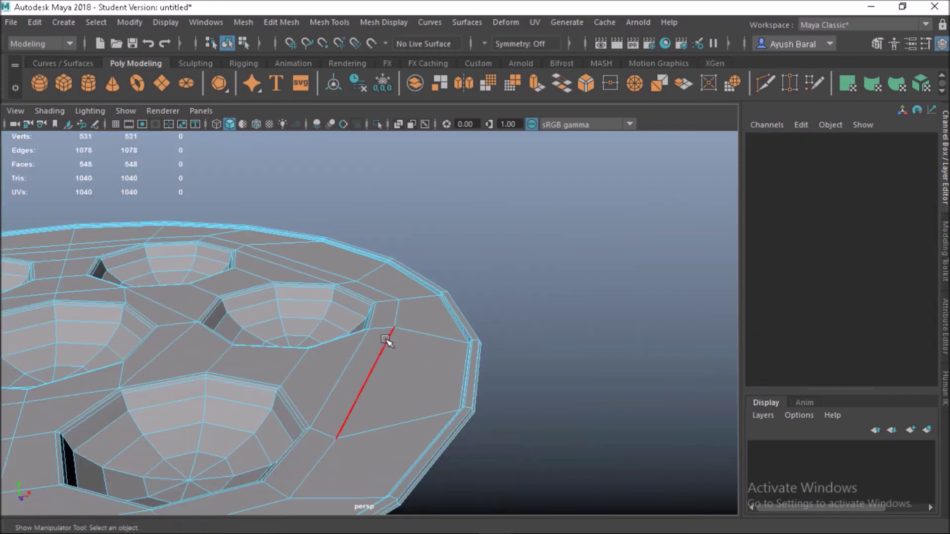
{"action": "right_click_drag", "start_coordinate": [372, 367], "coordinate": [733, 197]}
{"action": "scroll", "coordinate": [499, 259], "scroll_direction": "down", "scroll_amount": 5}
{"action": "key", "text": "3"}
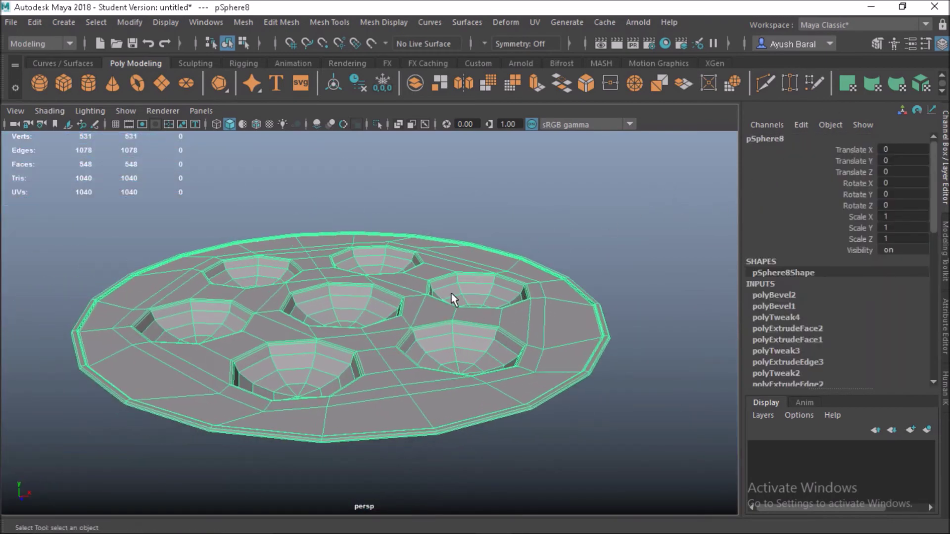
{"action": "left_click", "coordinate": [587, 228]}
{"action": "left_click_drag", "start_coordinate": [429, 246], "coordinate": [442, 265], "text": "alt"}
{"action": "left_click", "coordinate": [375, 363]}
{"action": "left_click", "coordinate": [630, 265]}
Assign a new Blinn material to the pan
{"action": "left_click_drag", "start_coordinate": [403, 371], "coordinate": [372, 346], "text": "alt"}
{"action": "right_click", "coordinate": [373, 316]}
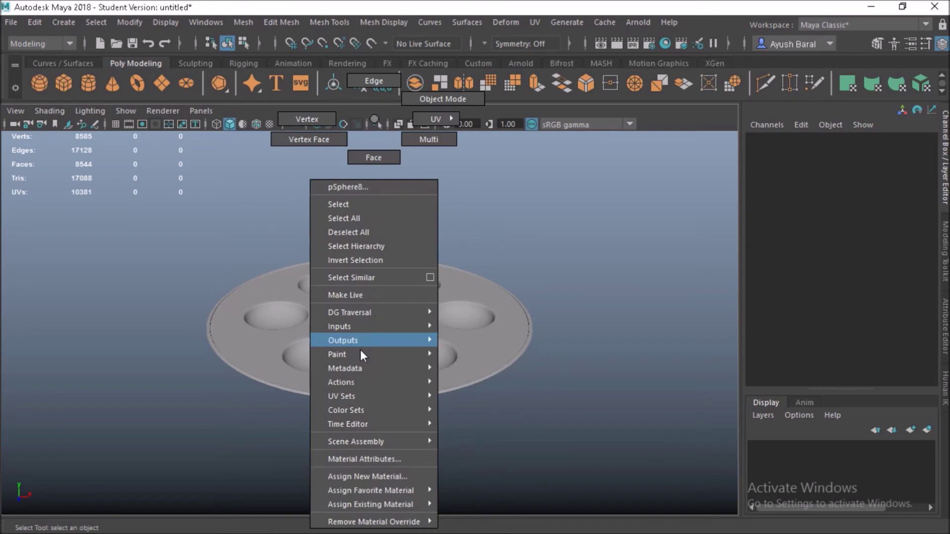
{"action": "mouse_move", "coordinate": [340, 491]}
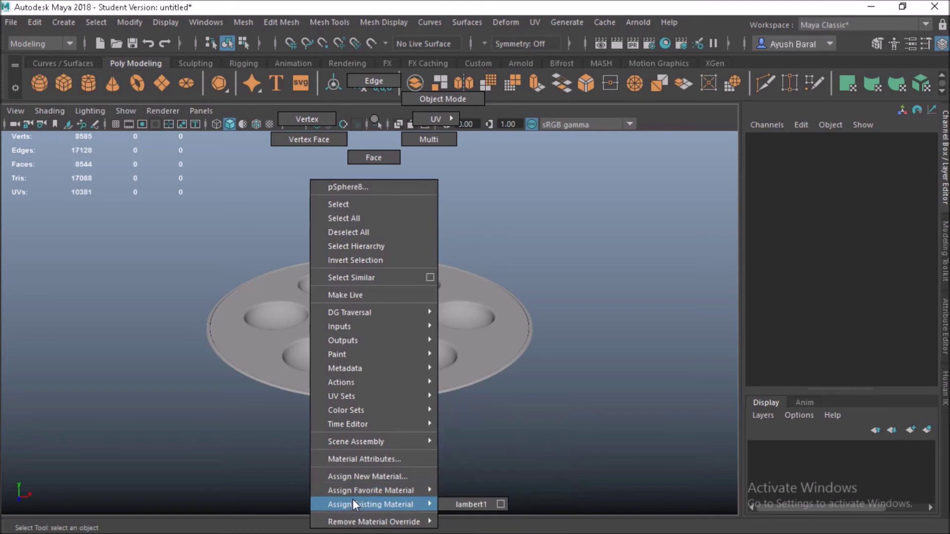
{"action": "mouse_move", "coordinate": [387, 488]}
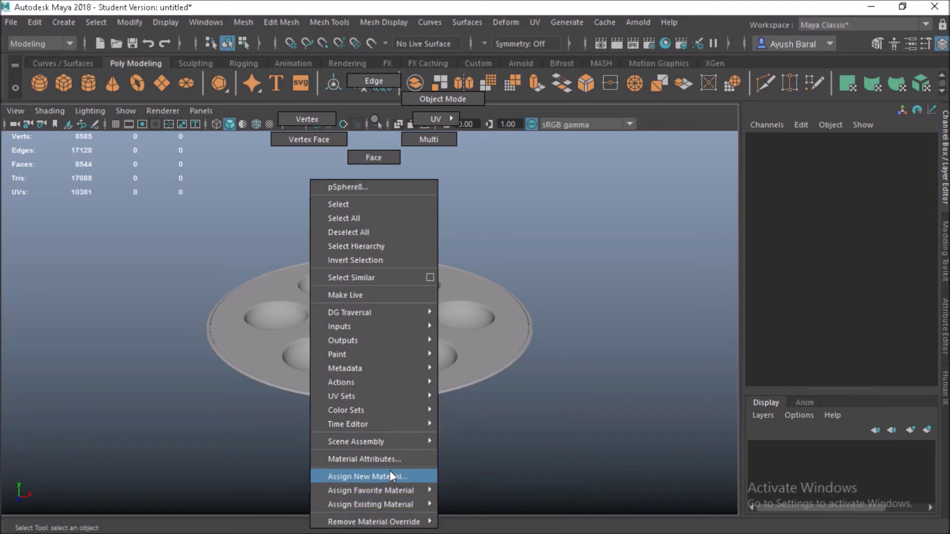
{"action": "left_click", "coordinate": [390, 474]}
{"action": "type", "text": "bli"}
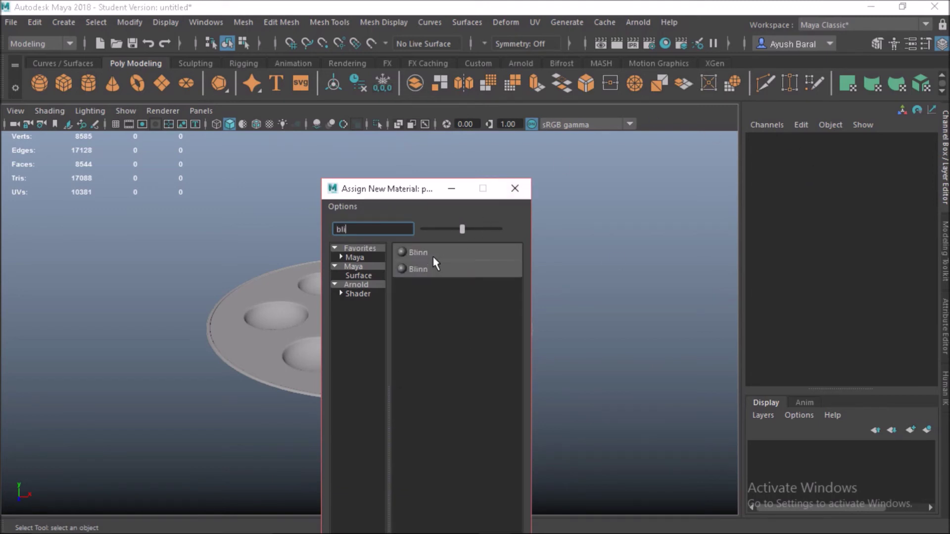
{"action": "left_click", "coordinate": [434, 256]}
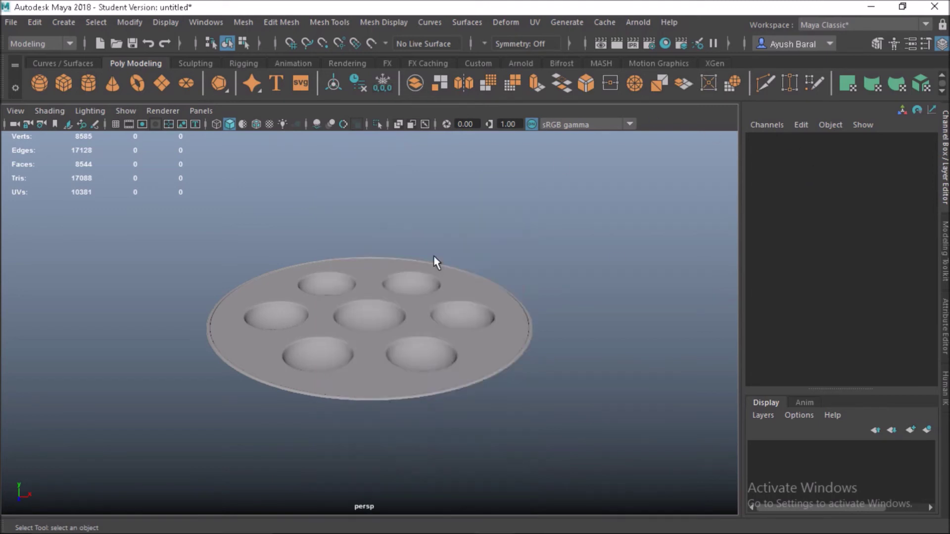
Display the pan's attributes and look through its construction history nodes for the Blinn material
{"action": "key", "text": "ctrl+a"}
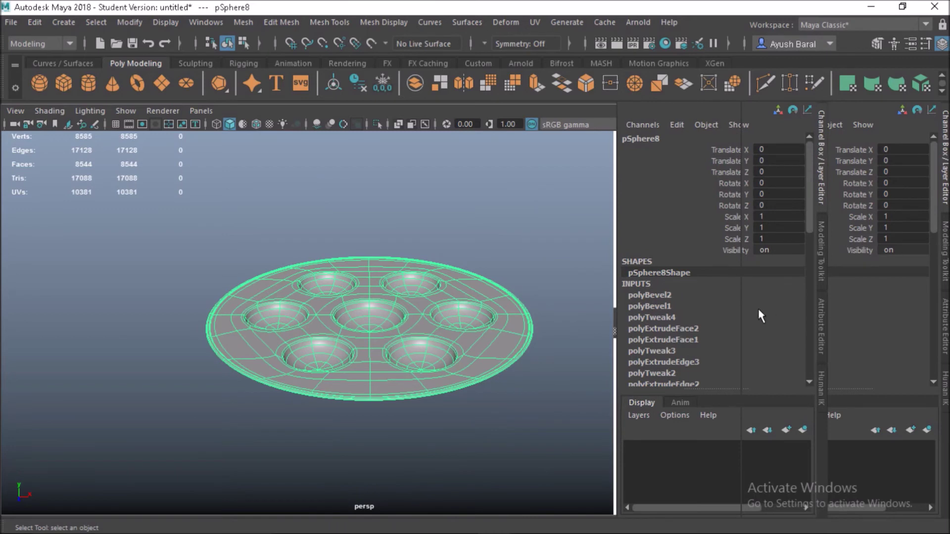
{"action": "left_click", "coordinate": [945, 324]}
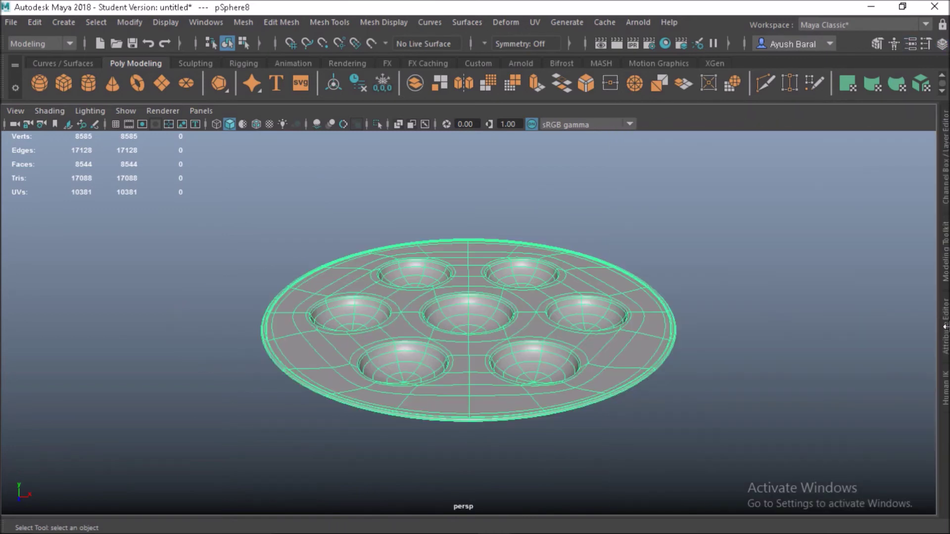
{"action": "left_click", "coordinate": [946, 327]}
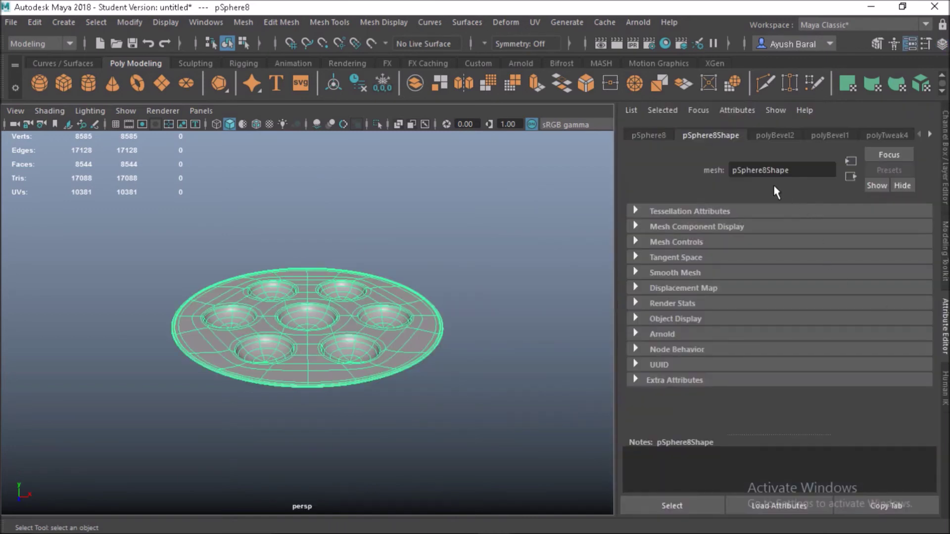
{"action": "scroll", "coordinate": [886, 137], "scroll_direction": "down", "scroll_amount": 9}
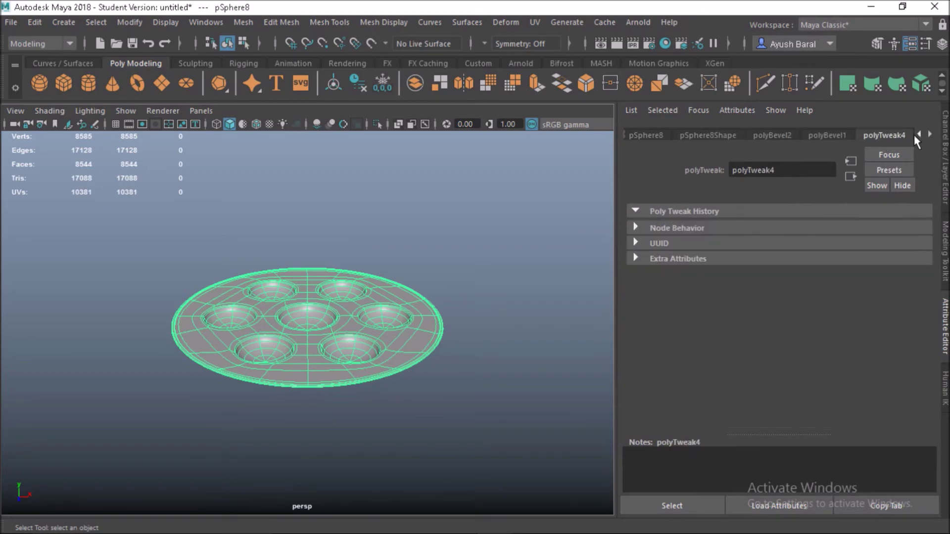
{"action": "scroll", "coordinate": [913, 134], "scroll_direction": "down", "scroll_amount": 5}
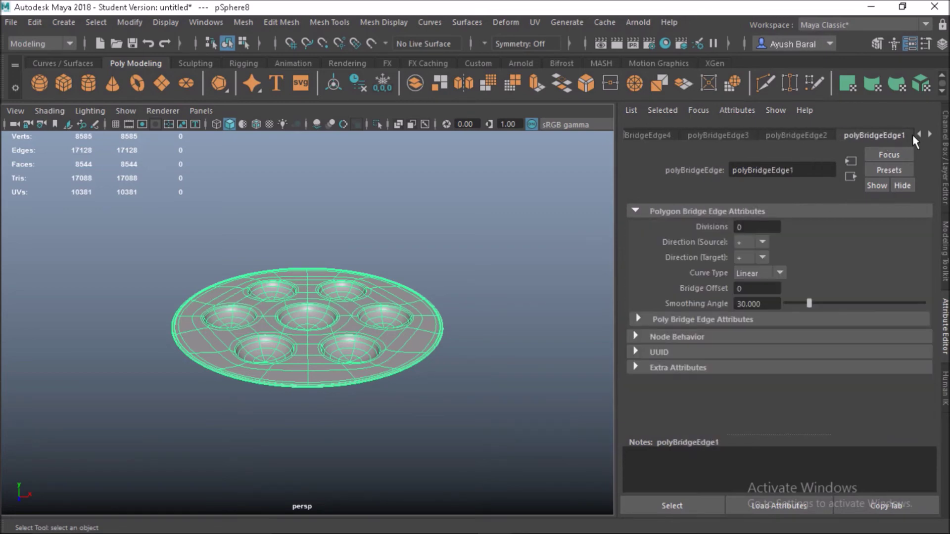
{"action": "left_click_drag", "start_coordinate": [492, 254], "coordinate": [367, 341]}
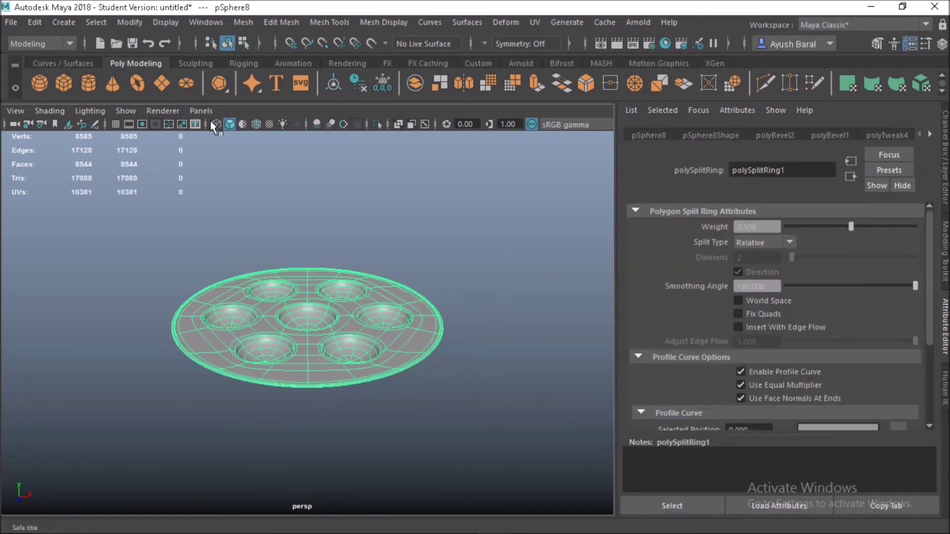
Delete the pan's construction history
{"action": "left_click", "coordinate": [35, 22]}
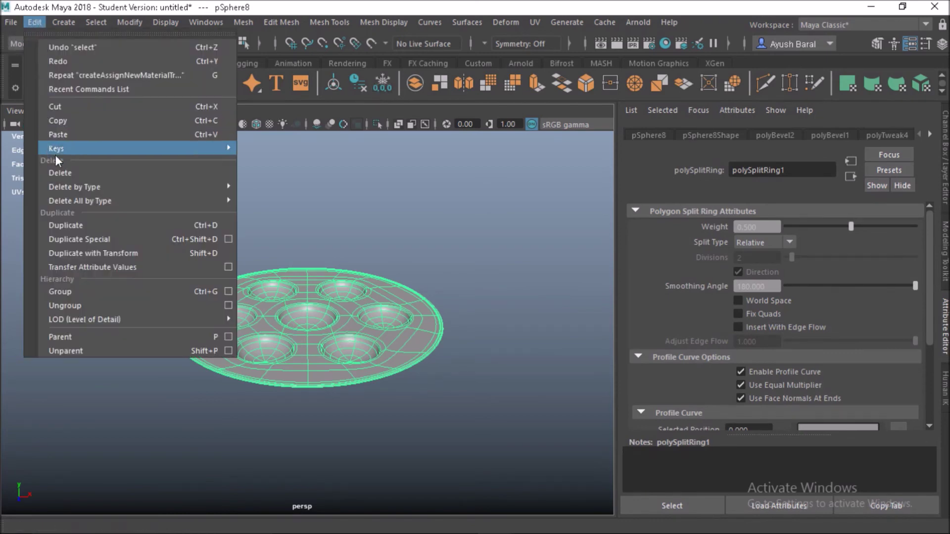
{"action": "mouse_move", "coordinate": [76, 187]}
{"action": "left_click", "coordinate": [326, 198]}
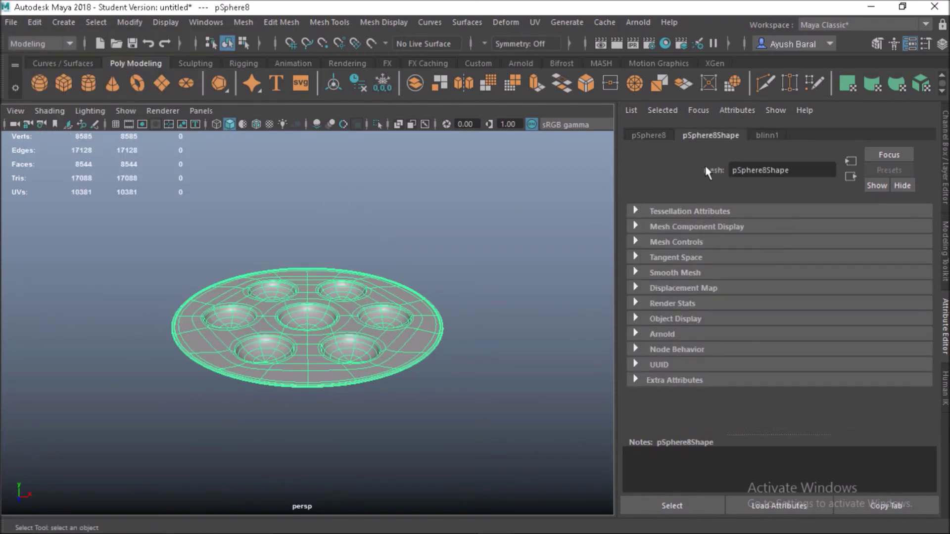
Darken the Color of the pan's Blinn material to a dark grey and check the shaded result
{"action": "left_click", "coordinate": [762, 136]}
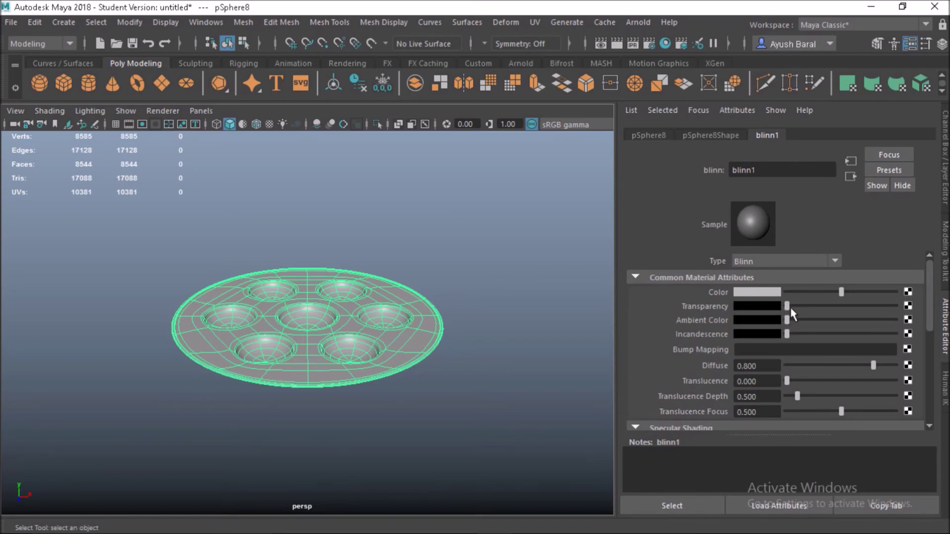
{"action": "left_click_drag", "start_coordinate": [834, 295], "coordinate": [791, 292]}
{"action": "left_click", "coordinate": [450, 239]}
{"action": "left_click_drag", "start_coordinate": [450, 240], "coordinate": [403, 337], "text": "alt"}
{"action": "scroll", "coordinate": [354, 339], "scroll_direction": "up", "scroll_amount": 5}
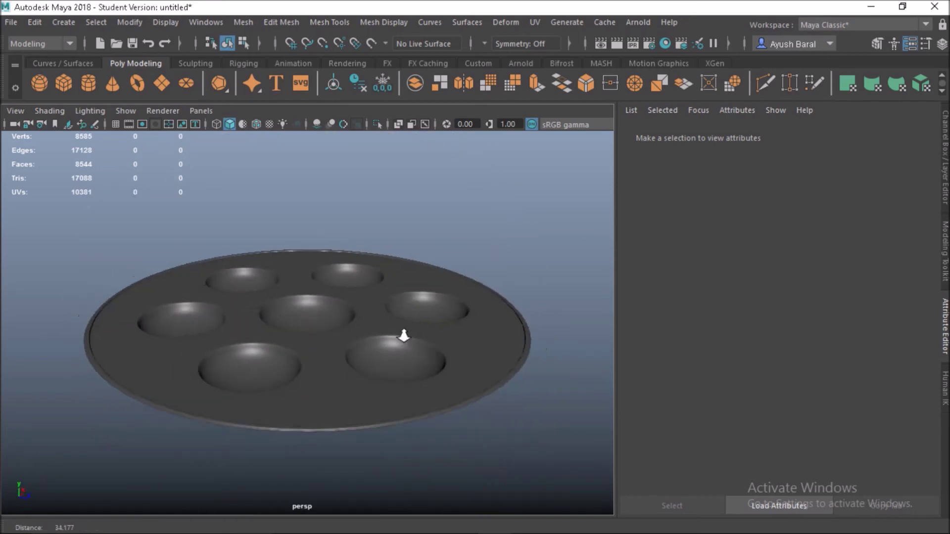
{"action": "right_click_drag", "start_coordinate": [403, 336], "coordinate": [276, 339], "text": "alt"}
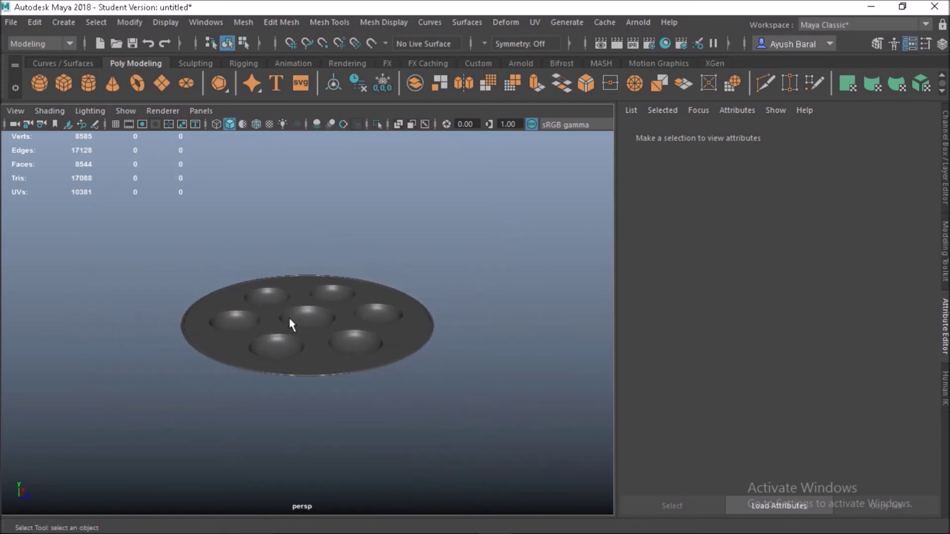
Collapse the attribute settings to enlarge the viewport and inspect the dark pan from several angles
{"action": "left_click", "coordinate": [289, 321]}
{"action": "left_click_drag", "start_coordinate": [333, 340], "coordinate": [268, 374], "text": "alt"}
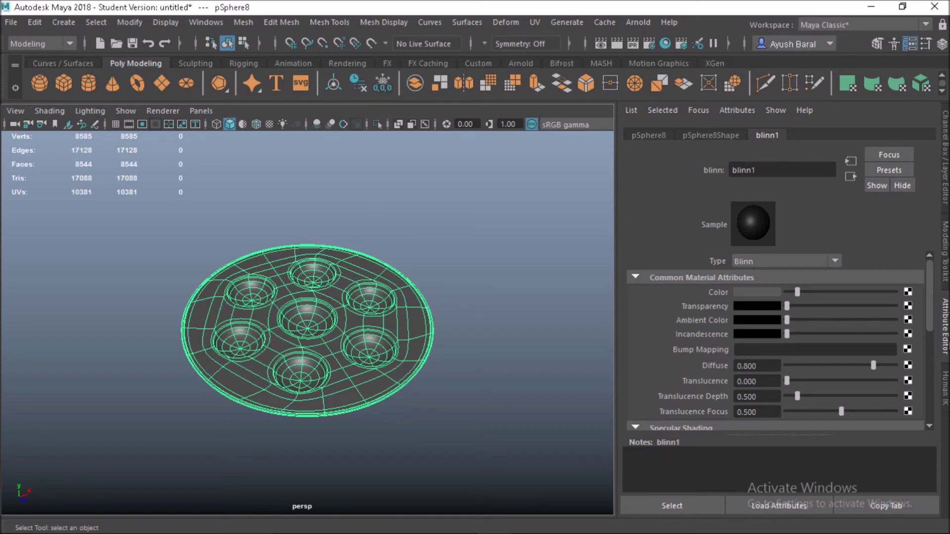
{"action": "left_click", "coordinate": [947, 345]}
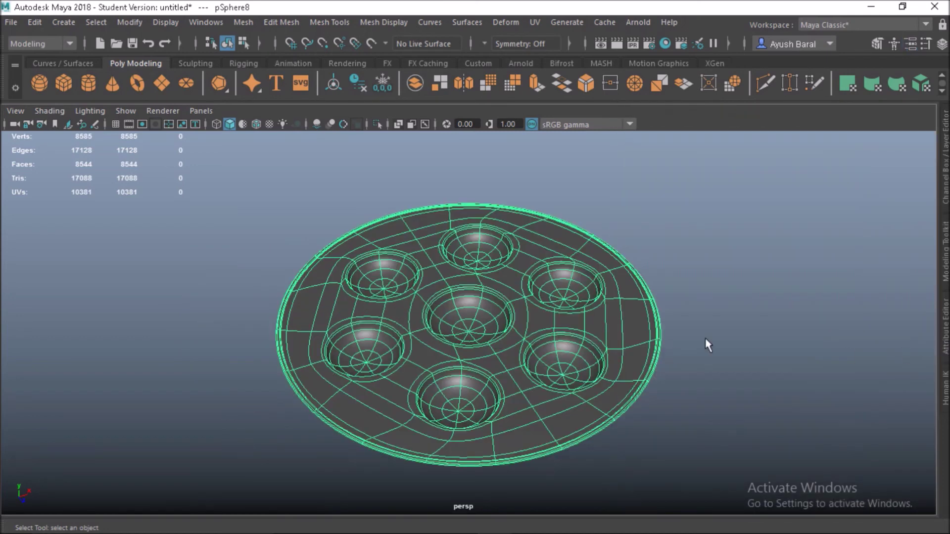
{"action": "scroll", "coordinate": [637, 325], "scroll_direction": "down", "scroll_amount": 3}
{"action": "left_click", "coordinate": [637, 332]}
{"action": "left_click_drag", "start_coordinate": [678, 315], "coordinate": [539, 346], "text": "alt"}
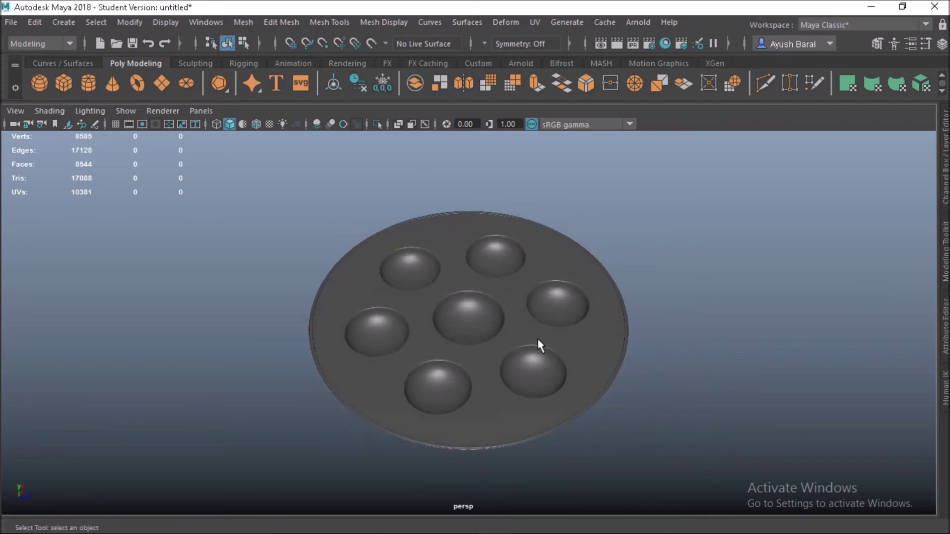
Move the pan in the negative X direction, well clear of the origin, and turn on the viewport grid
{"action": "left_click", "coordinate": [539, 319]}
{"action": "key", "text": "w"}
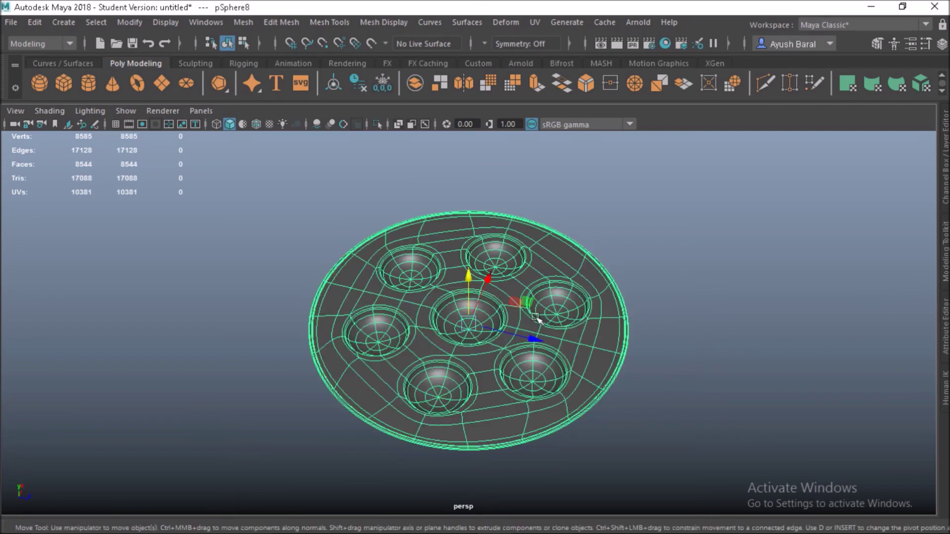
{"action": "left_click_drag", "start_coordinate": [500, 379], "coordinate": [349, 366], "text": "alt"}
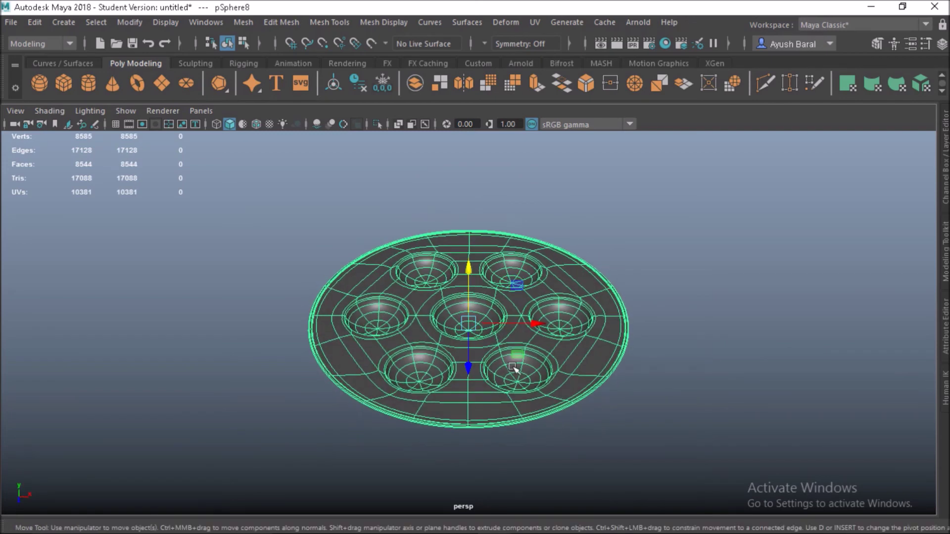
{"action": "left_click_drag", "start_coordinate": [518, 356], "coordinate": [127, 356]}
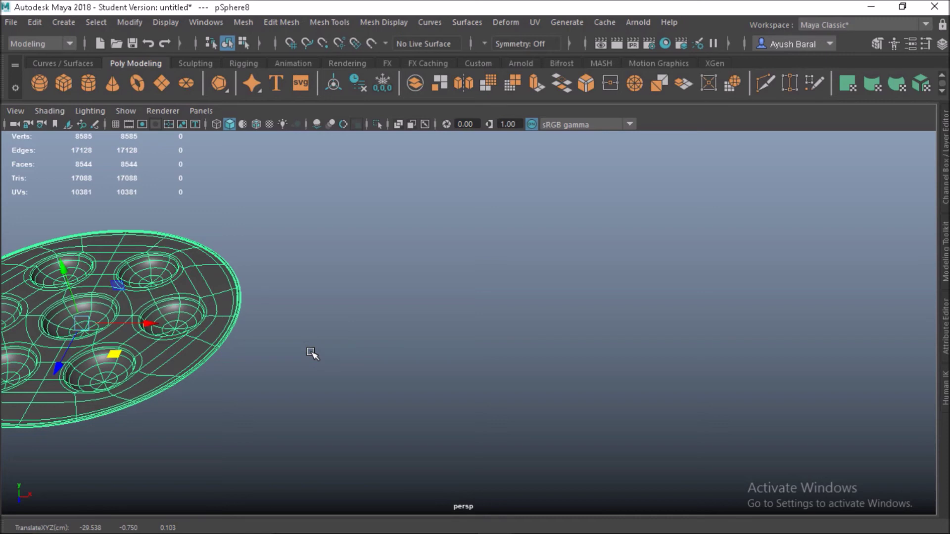
{"action": "left_click_drag", "start_coordinate": [147, 324], "coordinate": [83, 322]}
{"action": "scroll", "coordinate": [239, 309], "scroll_direction": "down", "scroll_amount": 1}
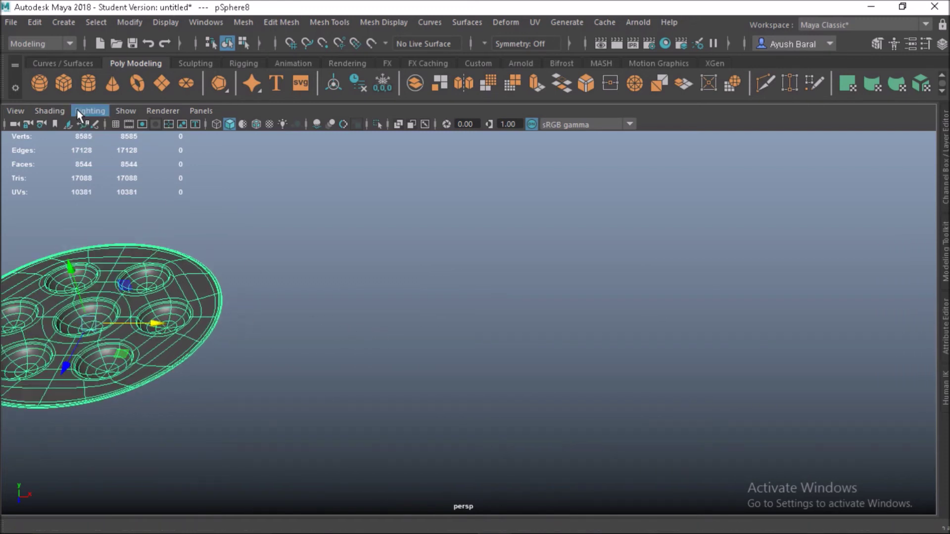
{"action": "left_click", "coordinate": [116, 124]}
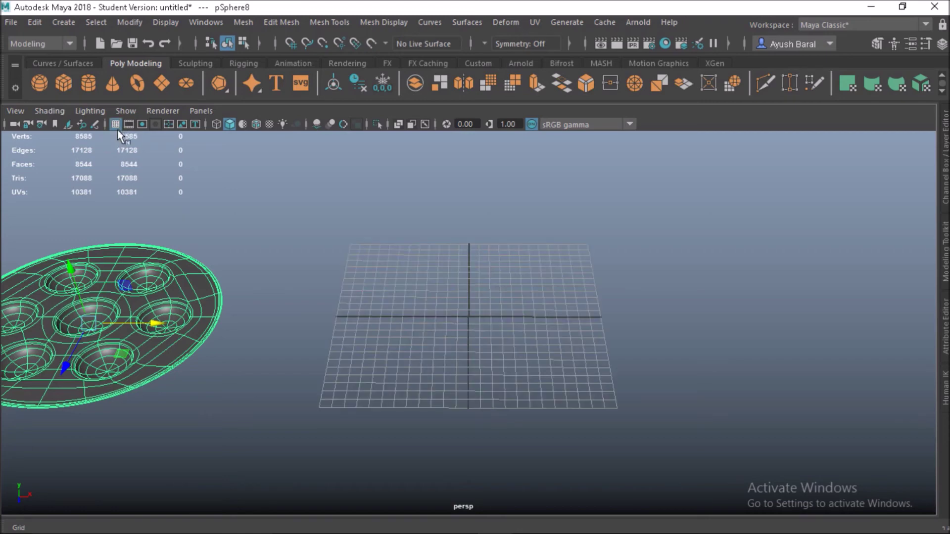
Toggle the viewport grid's visibility off and back on
{"action": "left_click_drag", "start_coordinate": [320, 333], "coordinate": [366, 368], "text": "alt"}
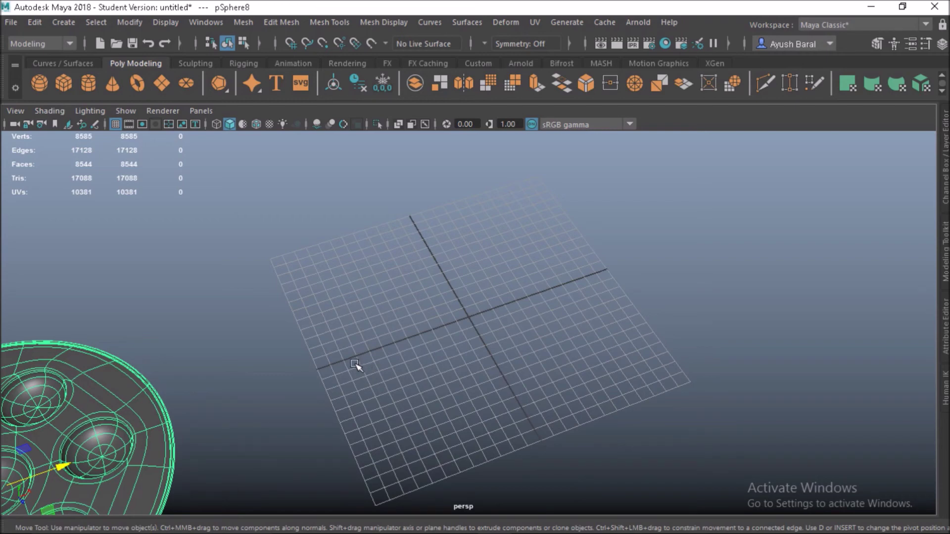
{"action": "middle_click_drag", "start_coordinate": [356, 366], "coordinate": [293, 352], "text": "alt"}
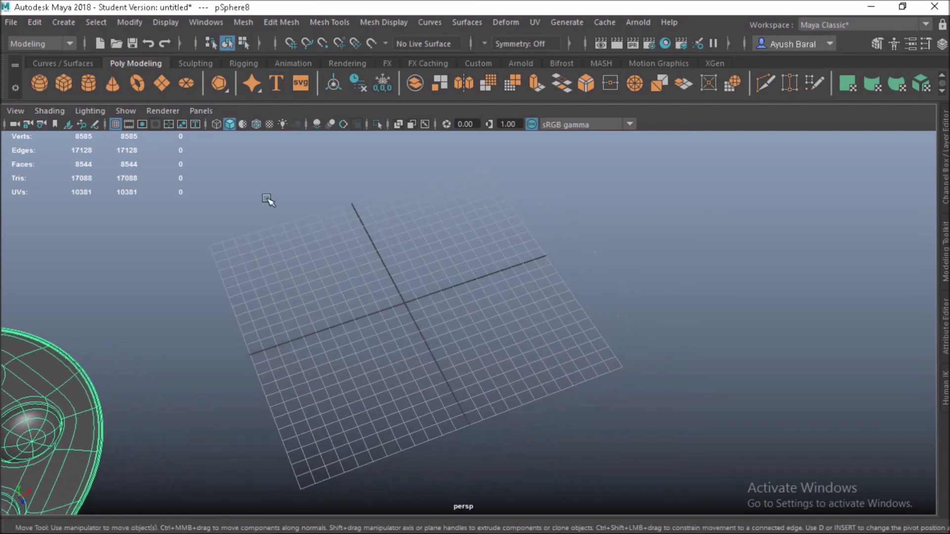
{"action": "left_click", "coordinate": [116, 125]}
{"action": "left_click", "coordinate": [116, 124]}
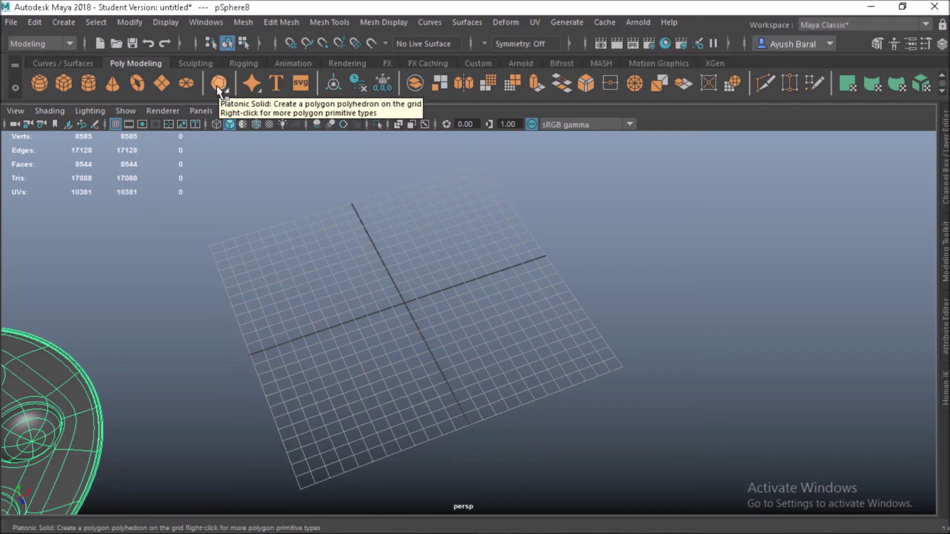
{"action": "left_click", "coordinate": [171, 21]}
{"action": "left_click", "coordinate": [158, 58]}
{"action": "left_click", "coordinate": [158, 24]}
{"action": "left_click", "coordinate": [157, 56]}
Open the Grid Options and fit its window beside the grid so all the size, color and display settings show
{"action": "left_click", "coordinate": [167, 23]}
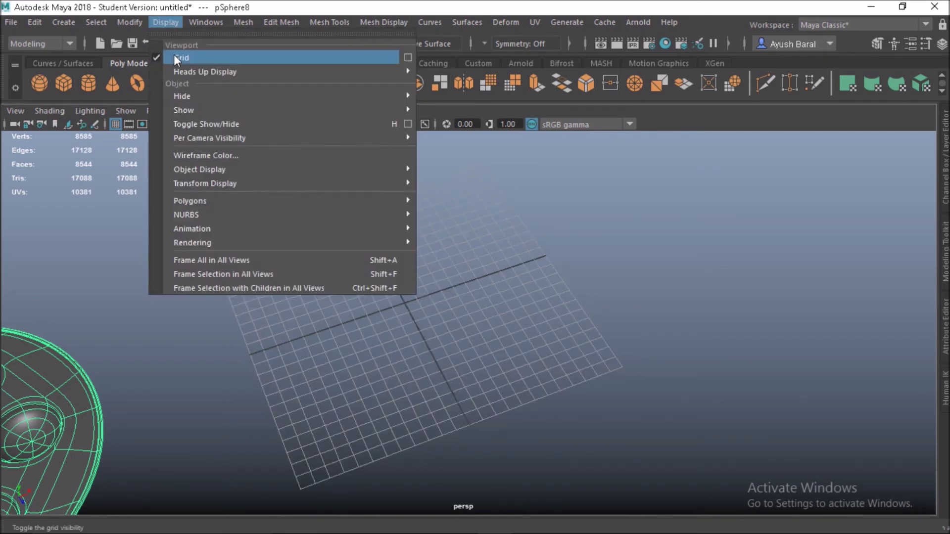
{"action": "left_click", "coordinate": [406, 59]}
{"action": "left_click", "coordinate": [790, 56]}
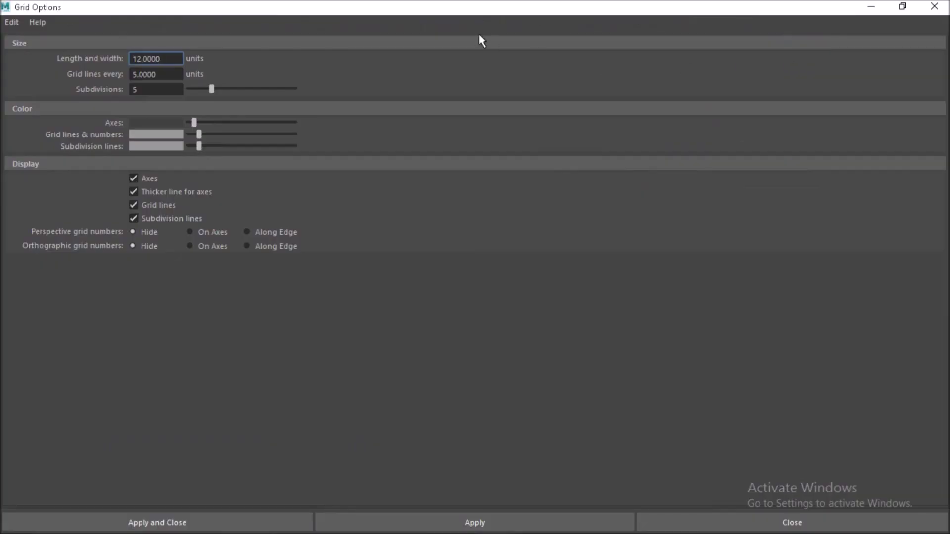
{"action": "left_click_drag", "start_coordinate": [479, 6], "coordinate": [704, 86]}
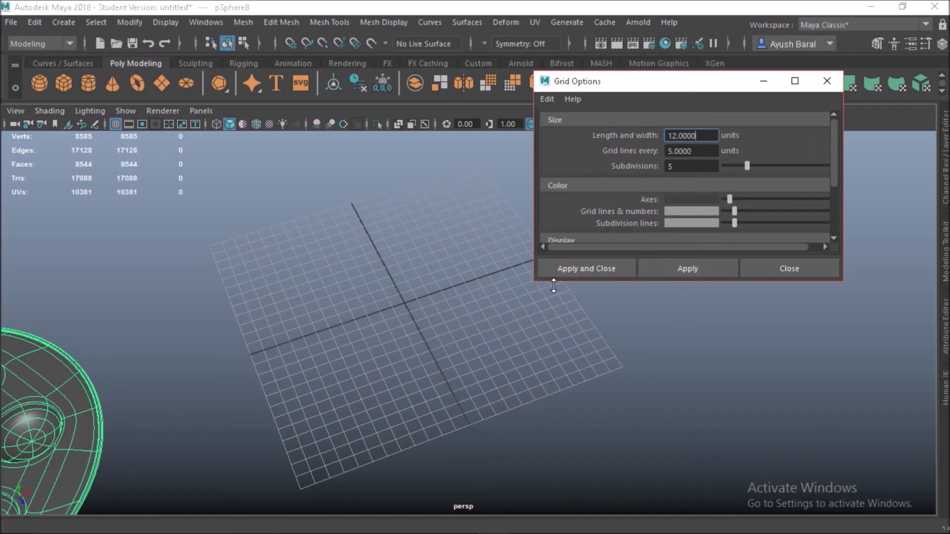
{"action": "left_click_drag", "start_coordinate": [562, 286], "coordinate": [567, 406]}
Examine the grid's extent and spacing beside the pan against its Length and width setting
{"action": "scroll", "coordinate": [439, 326], "scroll_direction": "up", "scroll_amount": 3}
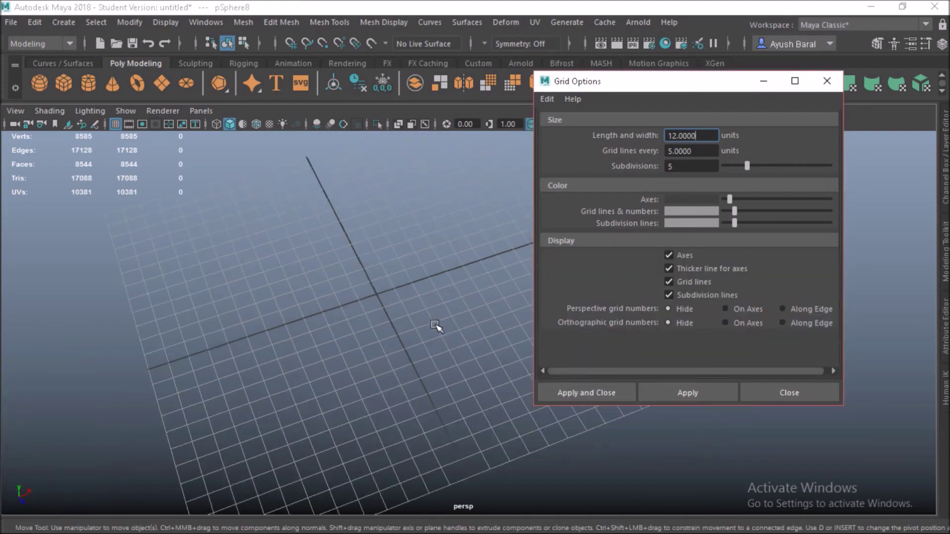
{"action": "left_click_drag", "start_coordinate": [398, 333], "coordinate": [391, 295], "text": "alt"}
{"action": "middle_click_drag", "start_coordinate": [391, 295], "coordinate": [311, 353], "text": "alt"}
{"action": "scroll", "coordinate": [317, 373], "scroll_direction": "down", "scroll_amount": 2}
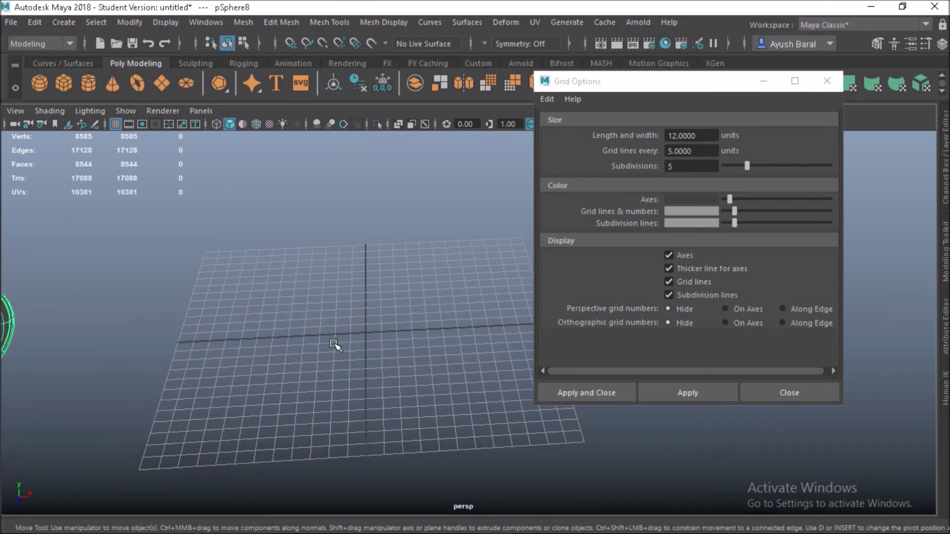
{"action": "scroll", "coordinate": [337, 347], "scroll_direction": "down", "scroll_amount": 3}
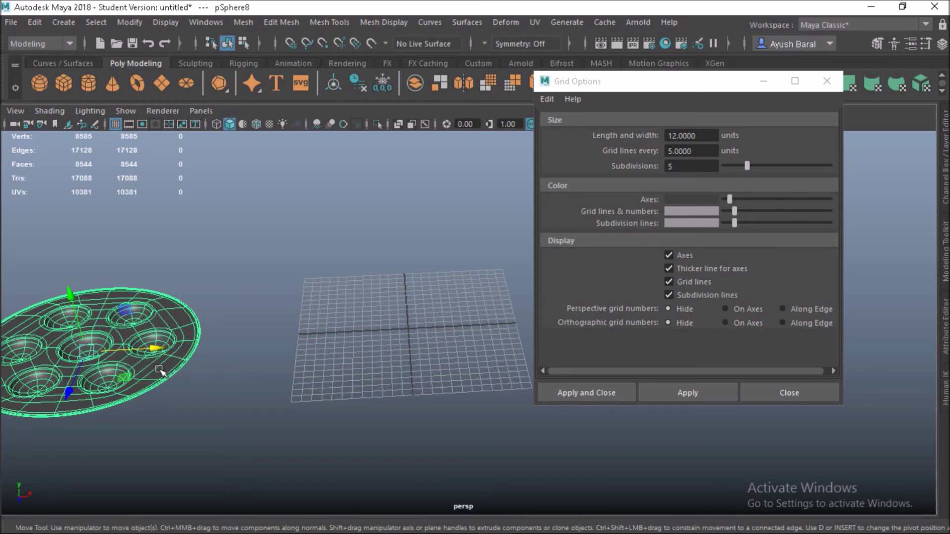
{"action": "scroll", "coordinate": [326, 370], "scroll_direction": "up", "scroll_amount": 2}
{"action": "middle_click_drag", "start_coordinate": [309, 374], "coordinate": [305, 381], "text": "alt"}
{"action": "scroll", "coordinate": [246, 382], "scroll_direction": "up", "scroll_amount": 3}
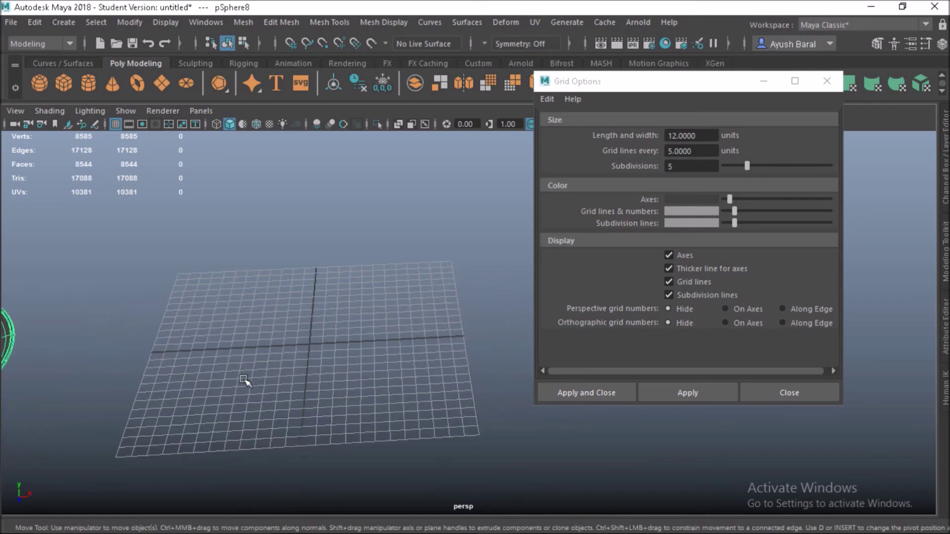
{"action": "scroll", "coordinate": [244, 381], "scroll_direction": "up", "scroll_amount": 1}
{"action": "middle_click_drag", "start_coordinate": [246, 381], "coordinate": [292, 357], "text": "alt"}
{"action": "mouse_move", "coordinate": [294, 359]}
{"action": "right_mouse_down", "text": "alt"}
{"action": "mouse_move", "coordinate": [242, 355]}
{"action": "mouse_move", "coordinate": [292, 367]}
{"action": "right_mouse_up", "text": "alt"}
{"action": "left_click_drag", "start_coordinate": [295, 374], "coordinate": [341, 381], "text": "alt"}
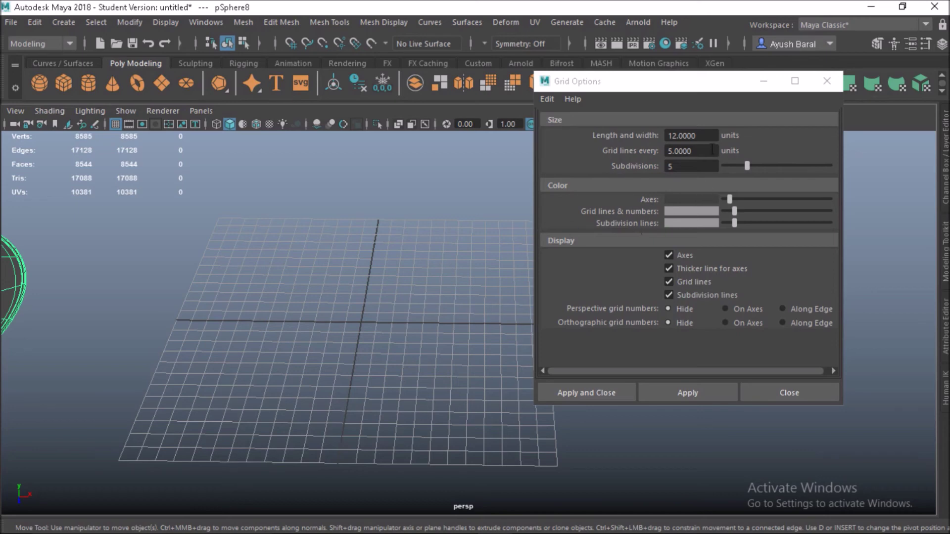
{"action": "left_click_drag", "start_coordinate": [700, 138], "coordinate": [658, 138]}
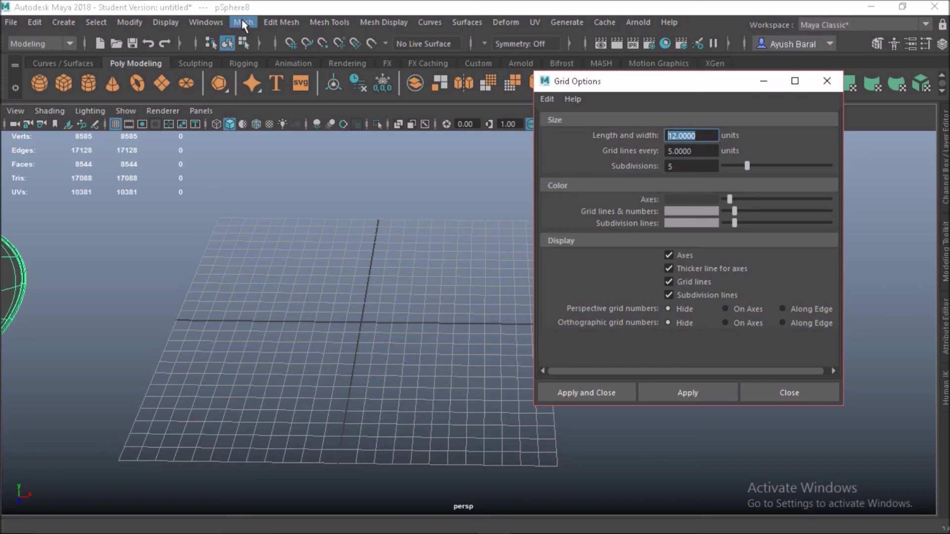
Check the linear working unit in the general application Preferences, leaving the settings as they are
{"action": "left_click", "coordinate": [216, 21]}
{"action": "mouse_move", "coordinate": [224, 155]}
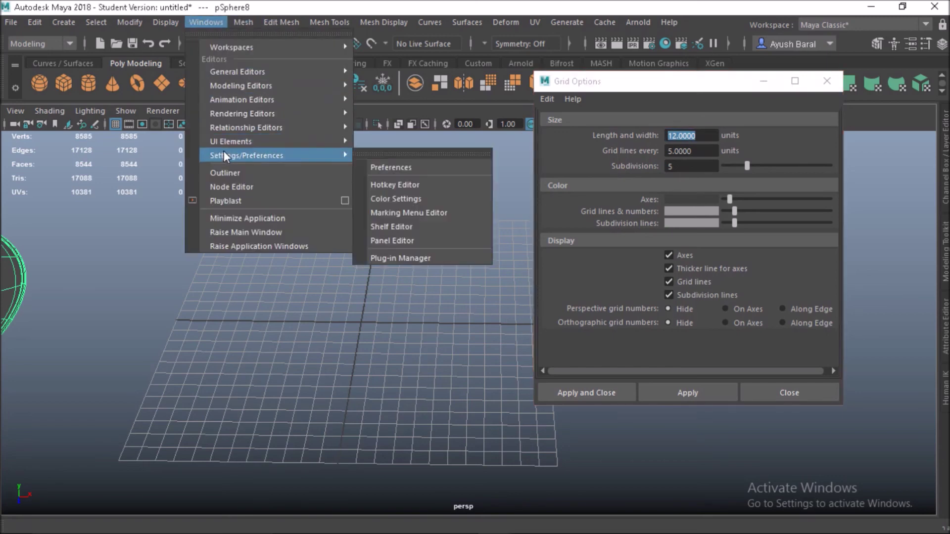
{"action": "left_click", "coordinate": [428, 166]}
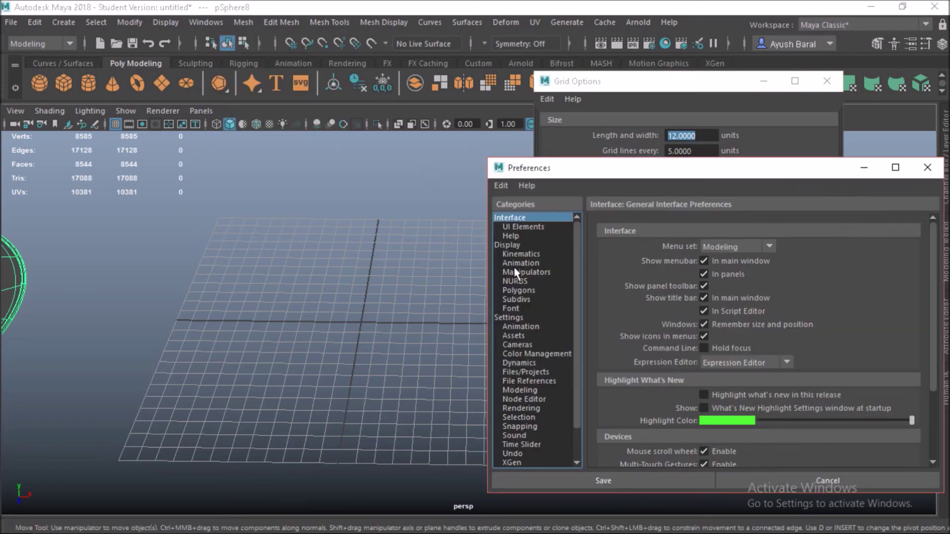
{"action": "left_click", "coordinate": [513, 317]}
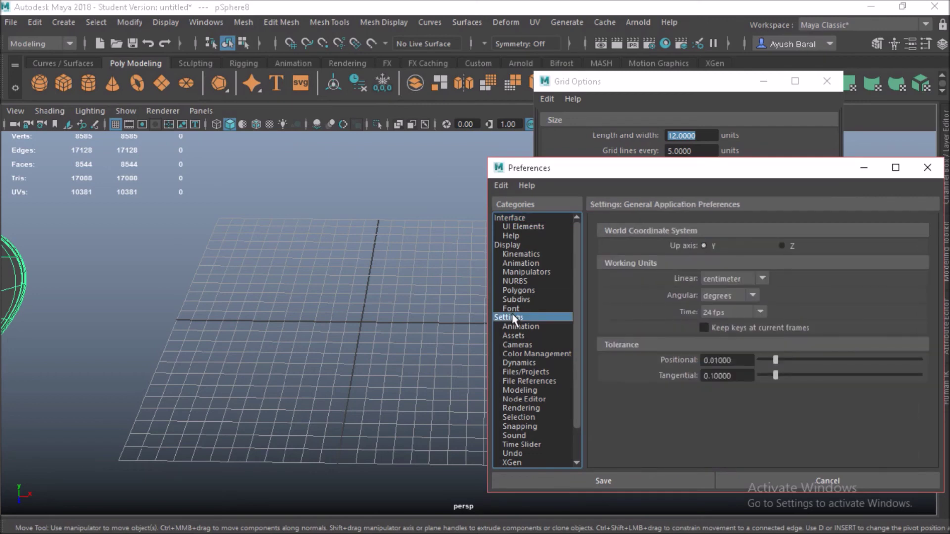
{"action": "left_click", "coordinate": [725, 282]}
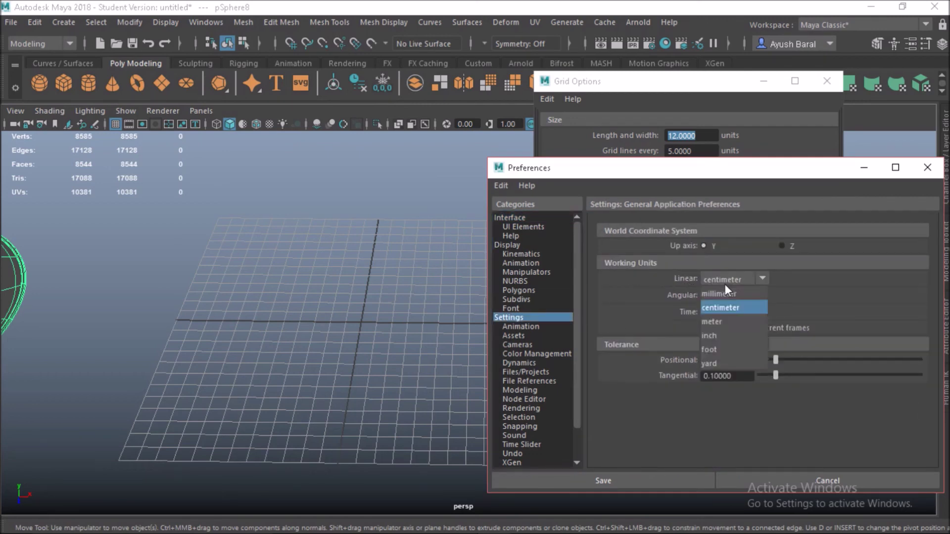
{"action": "left_click", "coordinate": [724, 283]}
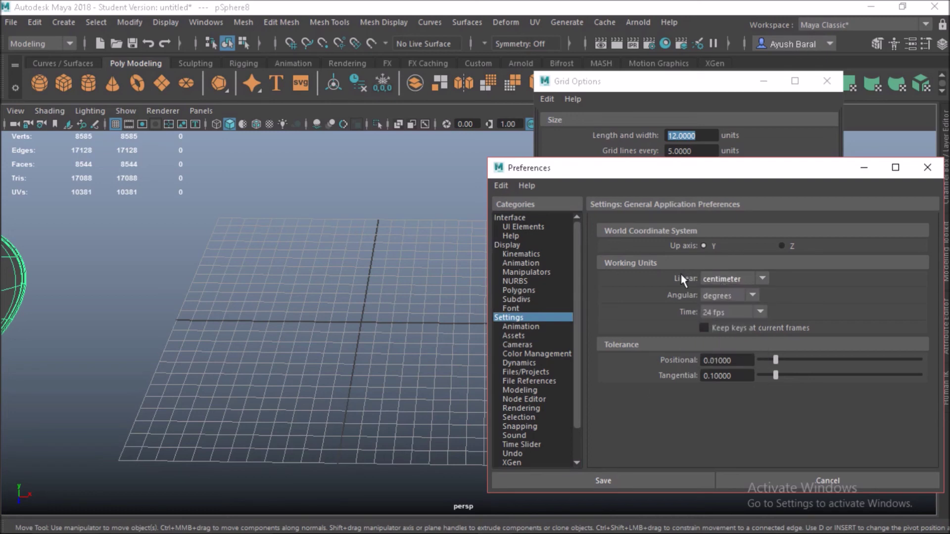
{"action": "left_click", "coordinate": [928, 168]}
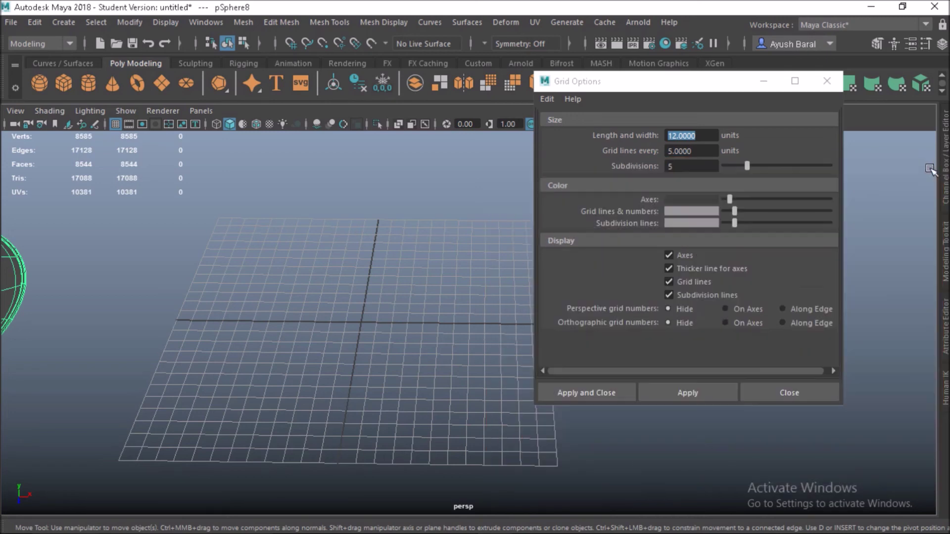
Color the grid lines and numbers red and the subdivision lines dark blue, and apply the colors to the grid
{"action": "left_click_drag", "start_coordinate": [705, 137], "coordinate": [656, 139]}
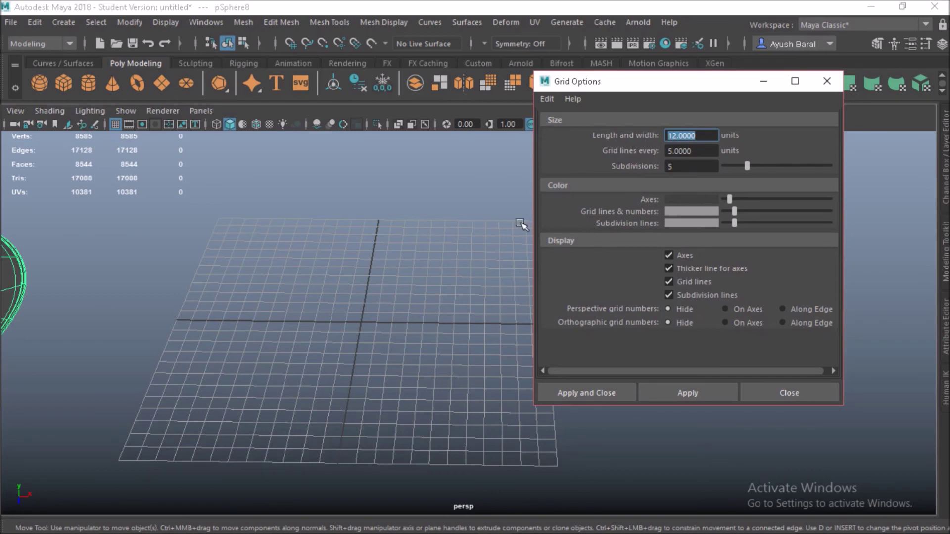
{"action": "scroll", "coordinate": [430, 253], "scroll_direction": "up", "scroll_amount": 2}
{"action": "middle_click_drag", "start_coordinate": [378, 275], "coordinate": [310, 264], "text": "alt"}
{"action": "right_click_drag", "start_coordinate": [309, 263], "coordinate": [376, 281], "text": "alt"}
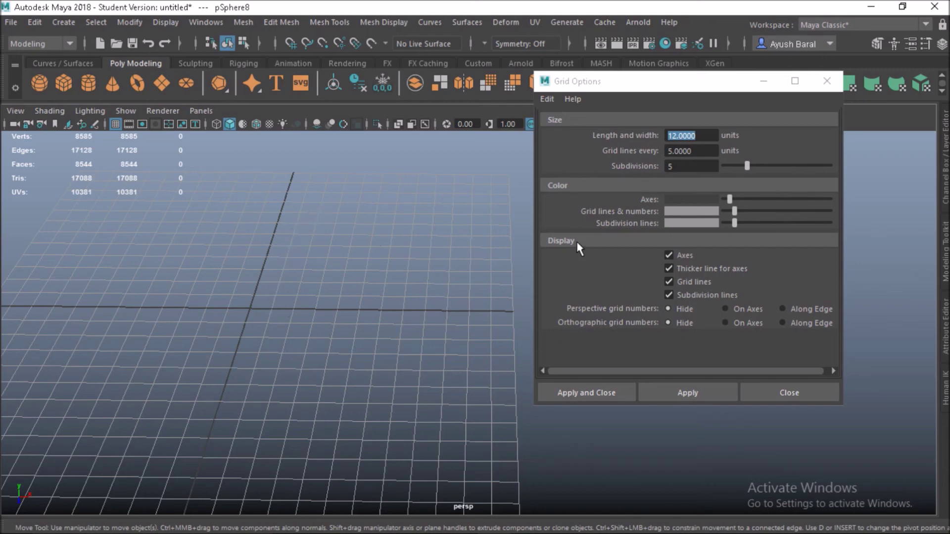
{"action": "left_click_drag", "start_coordinate": [733, 211], "coordinate": [744, 224]}
{"action": "left_click", "coordinate": [661, 391]}
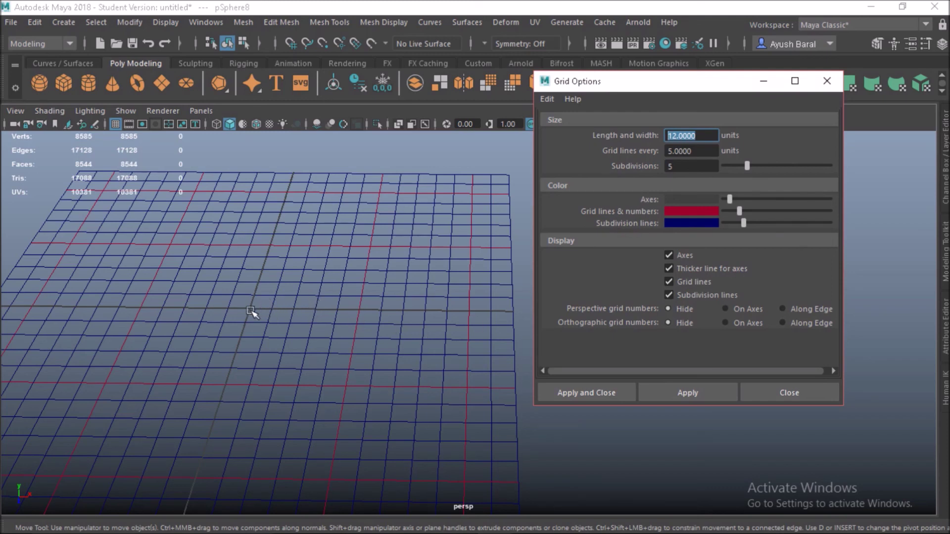
Set the grid lines to every 10 units and apply the new spacing to the viewport grid
{"action": "scroll", "coordinate": [268, 321], "scroll_direction": "up", "scroll_amount": 3}
{"action": "middle_click_drag", "start_coordinate": [270, 324], "coordinate": [343, 363], "text": "alt"}
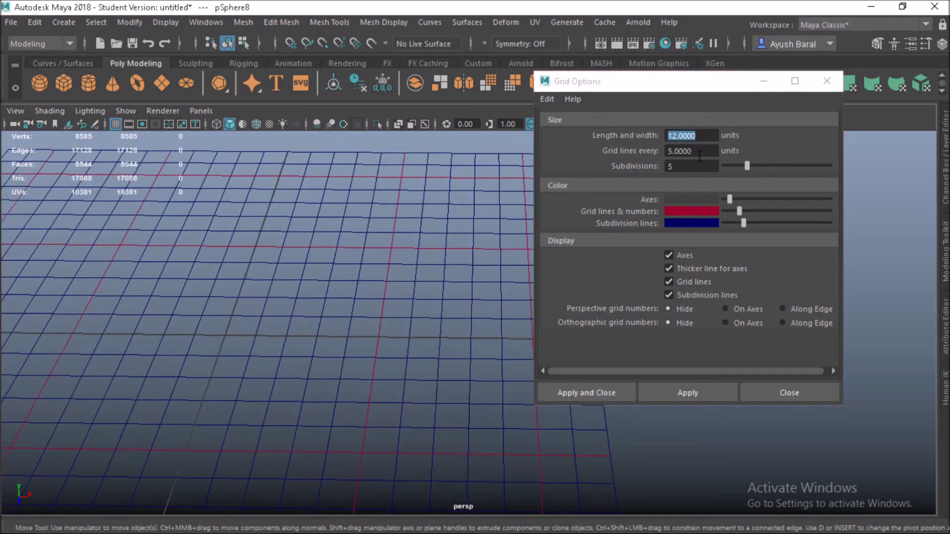
{"action": "left_click_drag", "start_coordinate": [685, 165], "coordinate": [653, 170]}
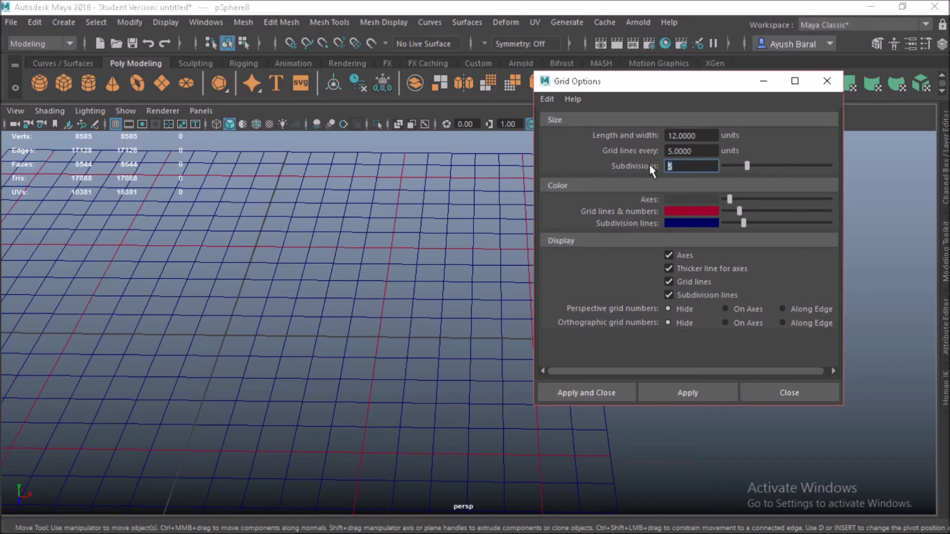
{"action": "left_click_drag", "start_coordinate": [709, 150], "coordinate": [663, 150]}
{"action": "type", "text": "10"}
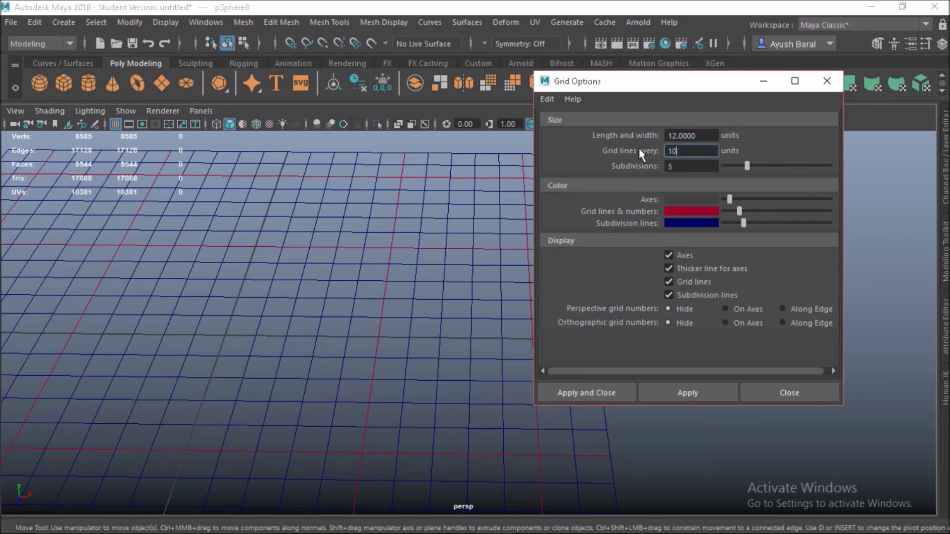
{"action": "key", "text": "Return"}
{"action": "left_click", "coordinate": [717, 394]}
{"action": "scroll", "coordinate": [401, 361], "scroll_direction": "down", "scroll_amount": 6}
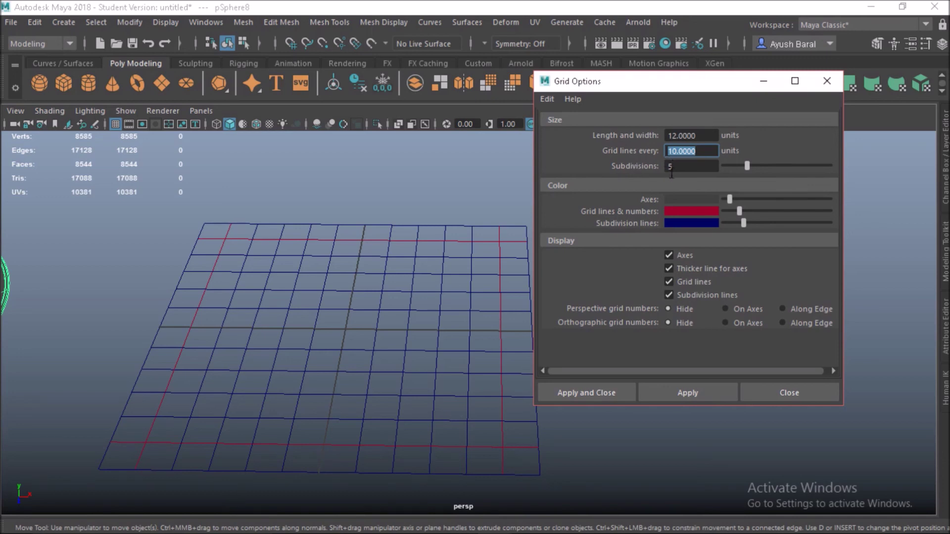
{"action": "scroll", "coordinate": [433, 323], "scroll_direction": "up", "scroll_amount": 2}
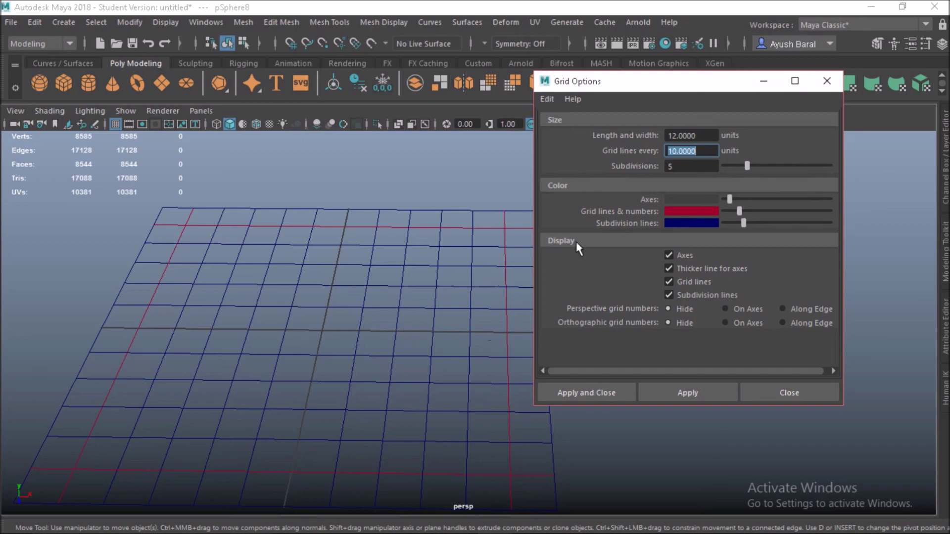
Inspect the recolored grid beside the pan from several angles and close the Grid Options
{"action": "left_click_drag", "start_coordinate": [483, 339], "coordinate": [410, 392], "text": "alt"}
{"action": "left_click_drag", "start_coordinate": [413, 337], "coordinate": [310, 344], "text": "alt"}
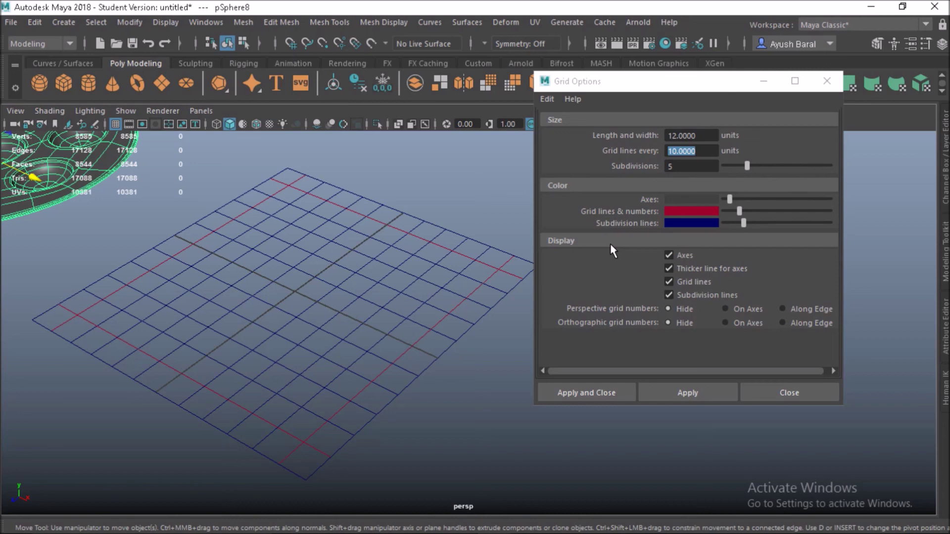
{"action": "scroll", "coordinate": [142, 159], "scroll_direction": "down", "scroll_amount": 5}
{"action": "left_click_drag", "start_coordinate": [178, 281], "coordinate": [301, 281], "text": "alt"}
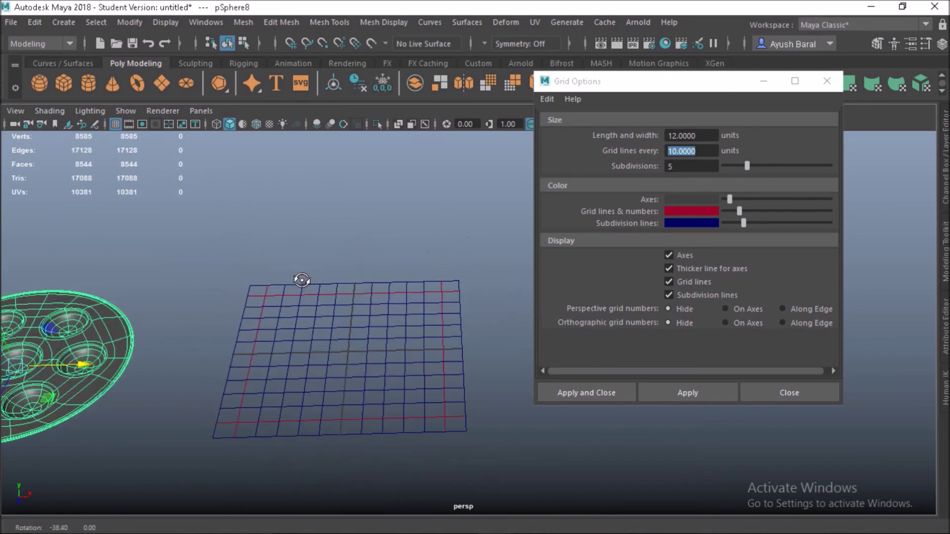
{"action": "left_click", "coordinate": [792, 395]}
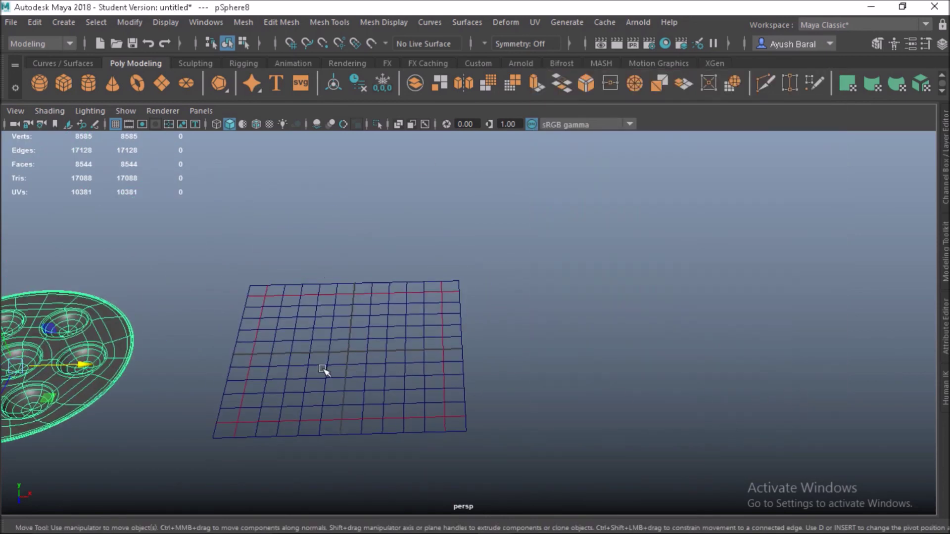
Frame the pan in the viewport, deselect it and inspect its shaded surface
{"action": "key", "text": "f"}
{"action": "left_click", "coordinate": [226, 265]}
{"action": "left_click_drag", "start_coordinate": [209, 433], "coordinate": [276, 408], "text": "alt"}
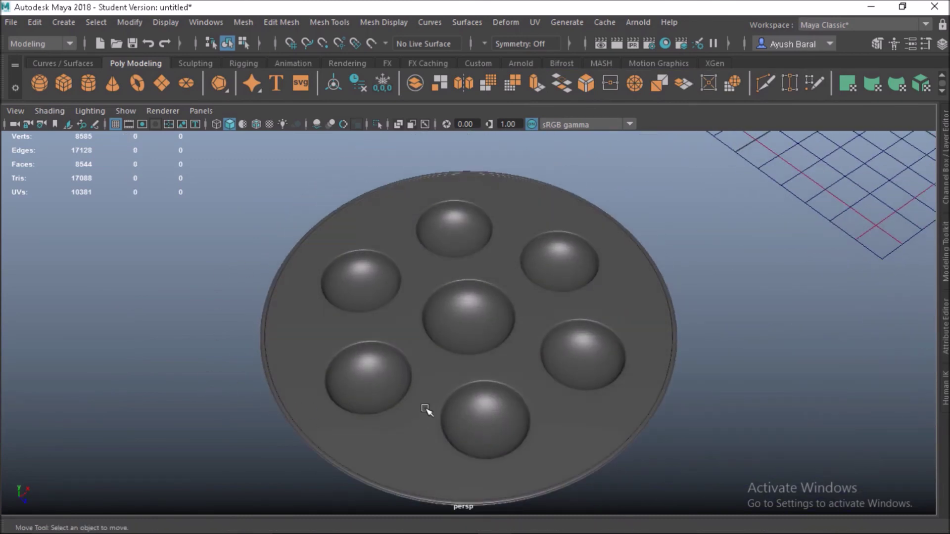